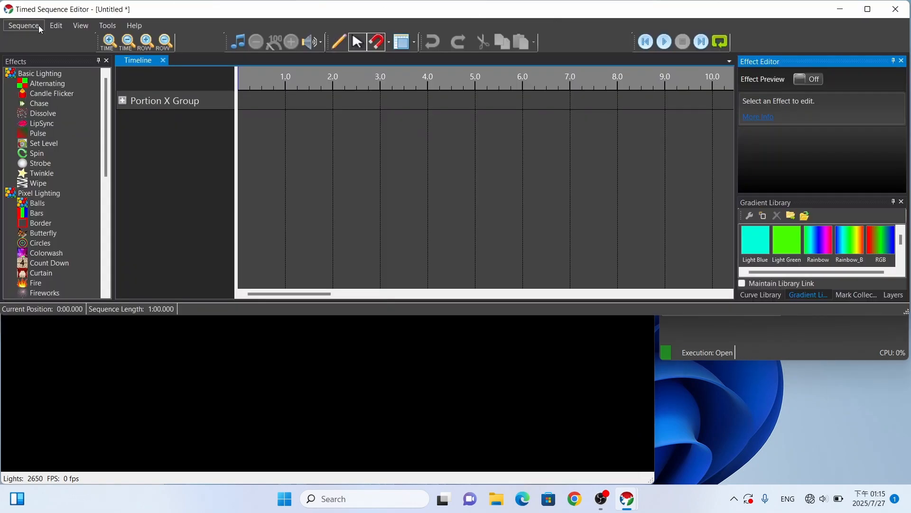
Save the untitled sequence as "04 Program demo Bar effect v1.tim" in the Sequence folder, replacing the existing file
click(24, 25)
click(44, 49)
scroll(211, 167, down, 1)
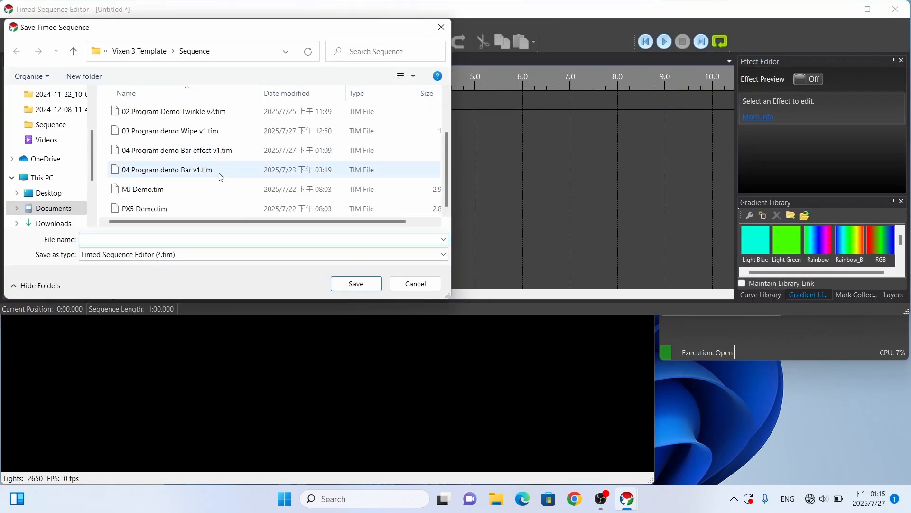
click(149, 157)
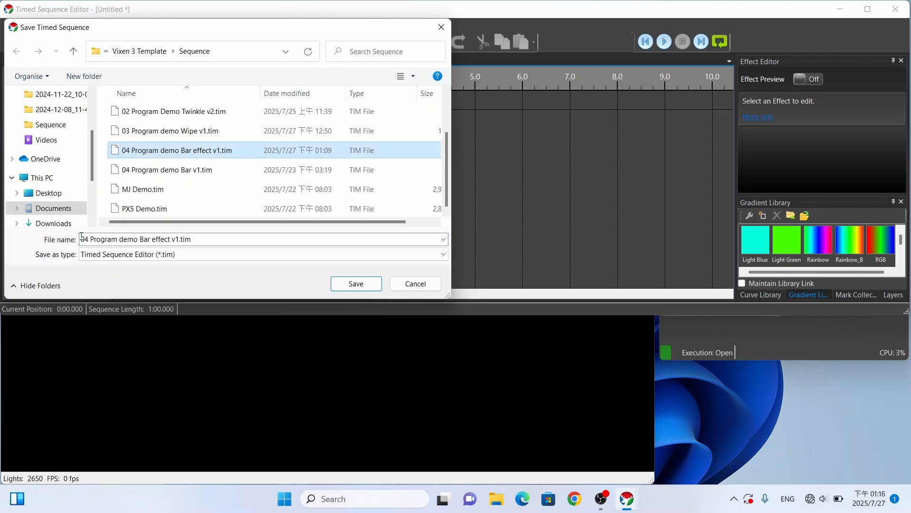
click(89, 238)
click(89, 239)
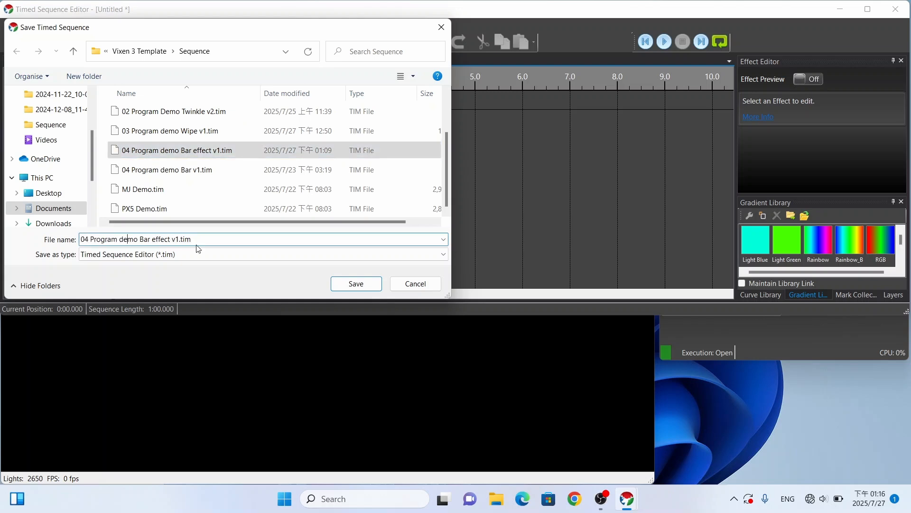
click(344, 284)
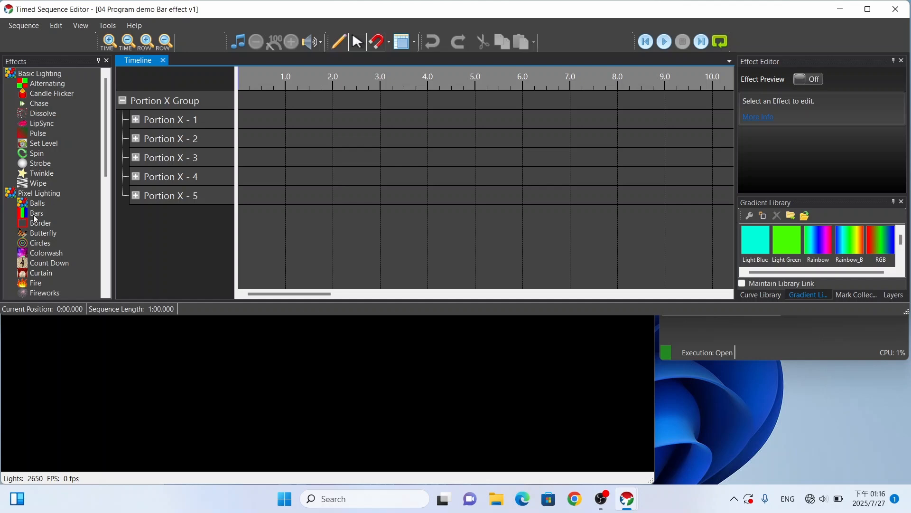
Add a Bars effect about 5 seconds long at the start of the Portion X Group row and preview it
drag(33, 216, 257, 101)
drag(333, 105, 475, 108)
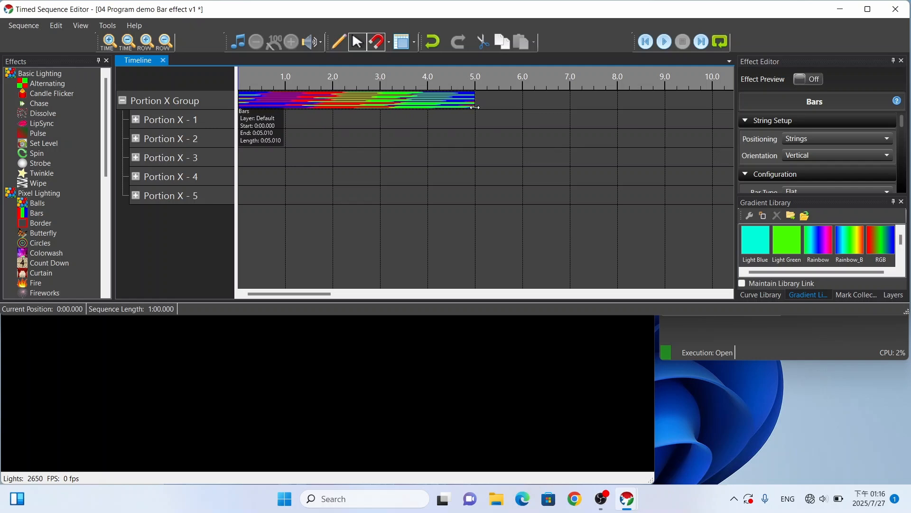
click(240, 86)
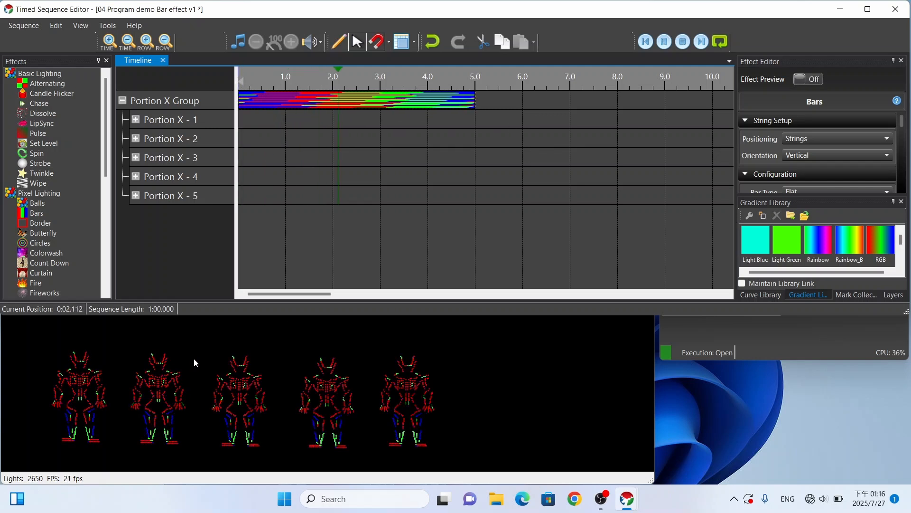
key(space)
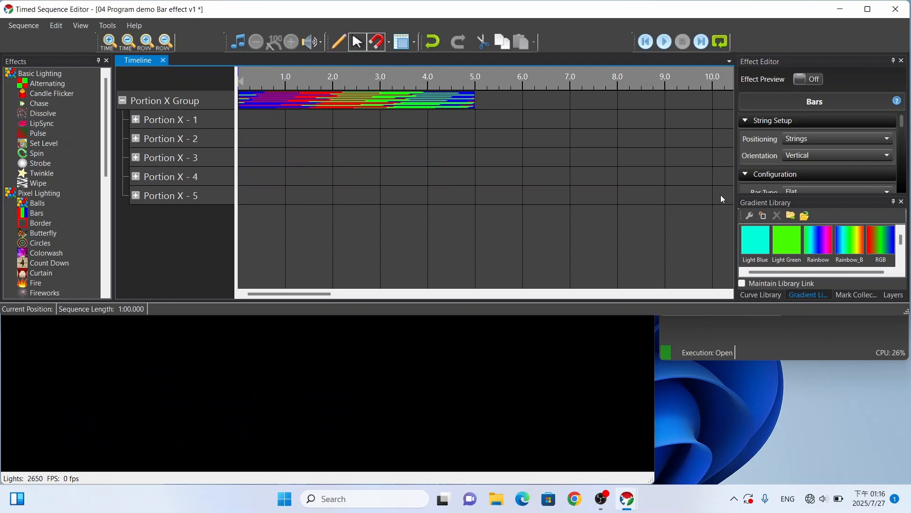
Replace the Bars effect's red gradient with white and its green gradient with Black from the gradient library
scroll(862, 141, down, 10)
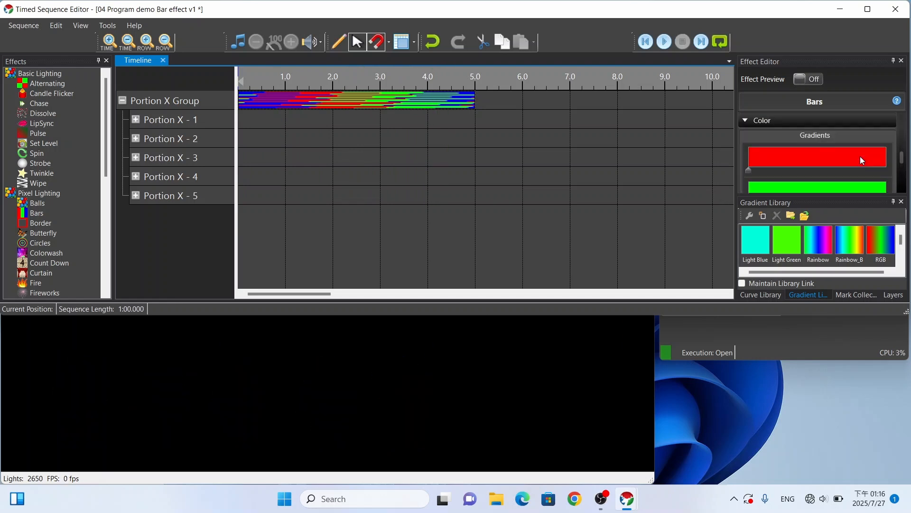
click(759, 295)
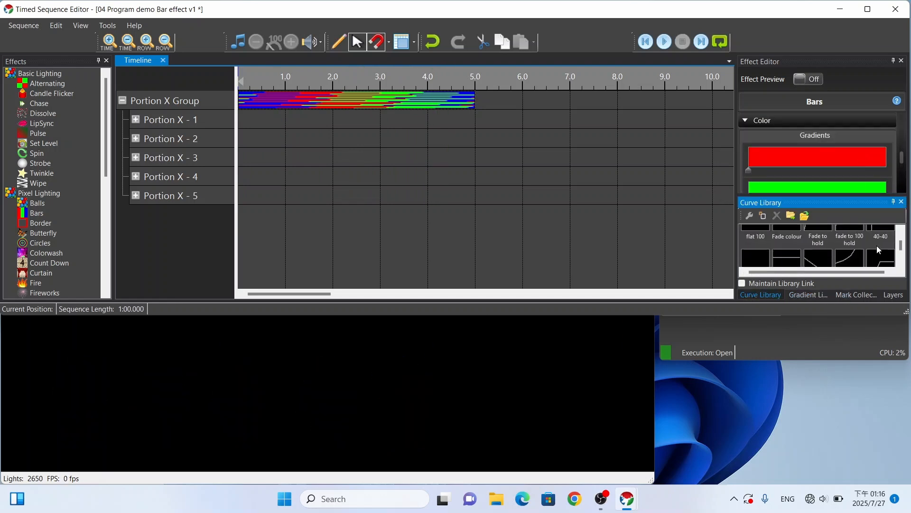
click(813, 295)
drag(901, 239, 850, 156)
scroll(843, 256, up, 3)
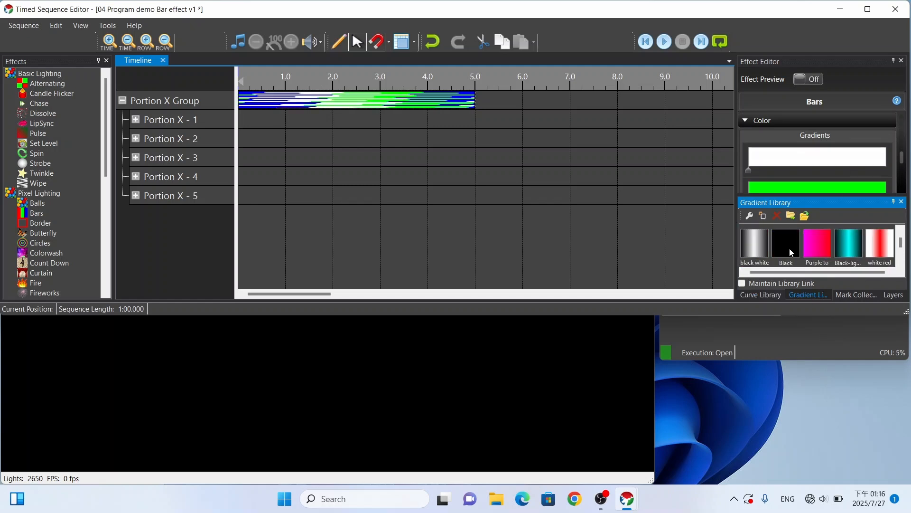
drag(829, 189, 831, 188)
scroll(875, 167, down, 2)
Remove the blue gradient from the Bars effect's color list
click(884, 187)
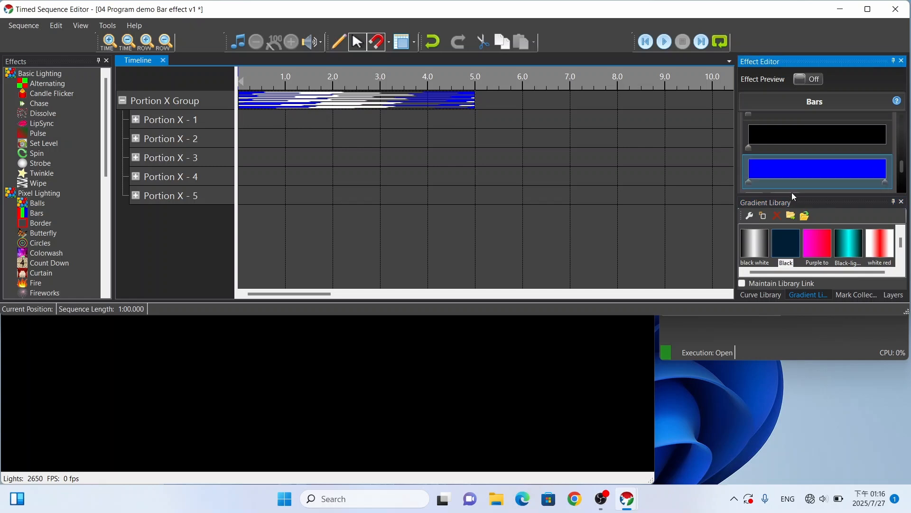
scroll(790, 176, down, 1)
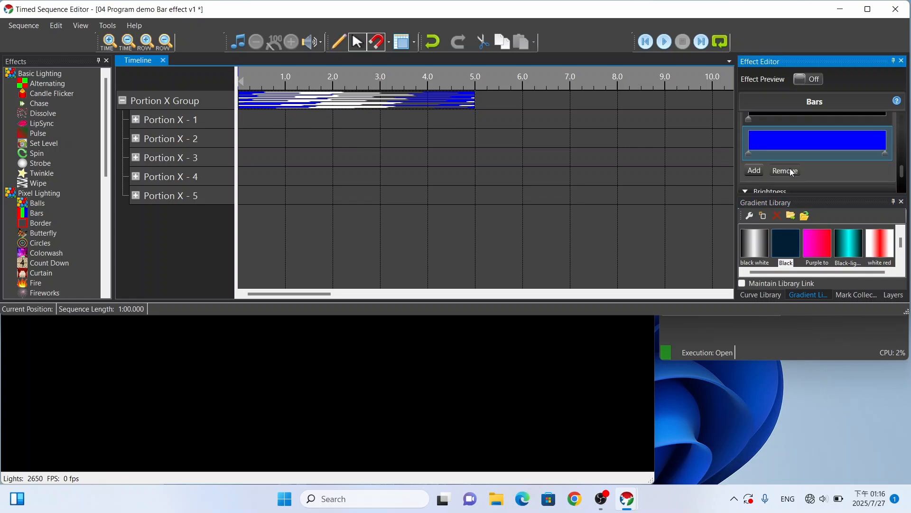
click(793, 172)
Check the positioning options of the Bars effect and preview the sequence with Strings positioning kept
scroll(767, 166, up, 5)
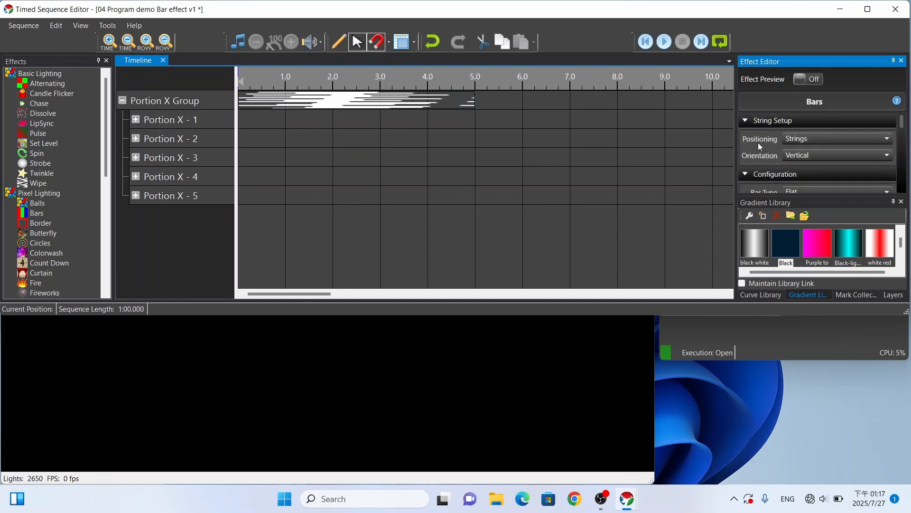
click(806, 139)
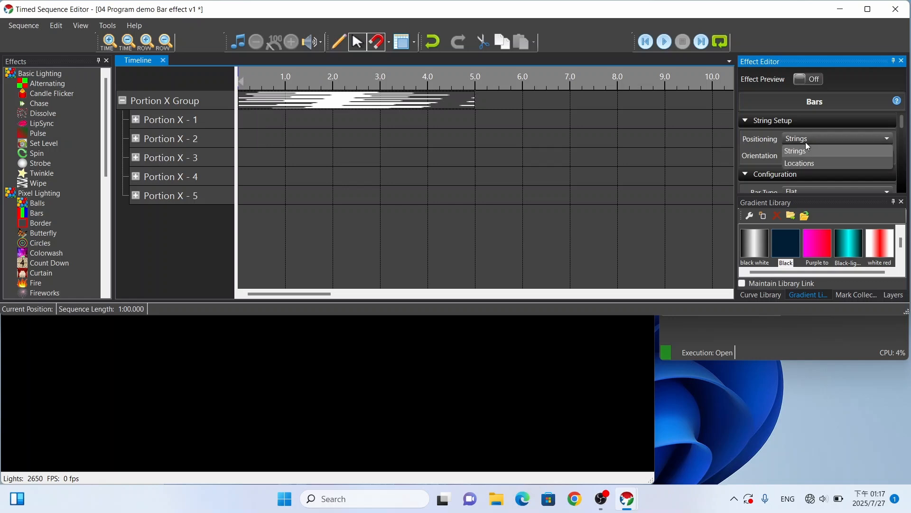
click(237, 79)
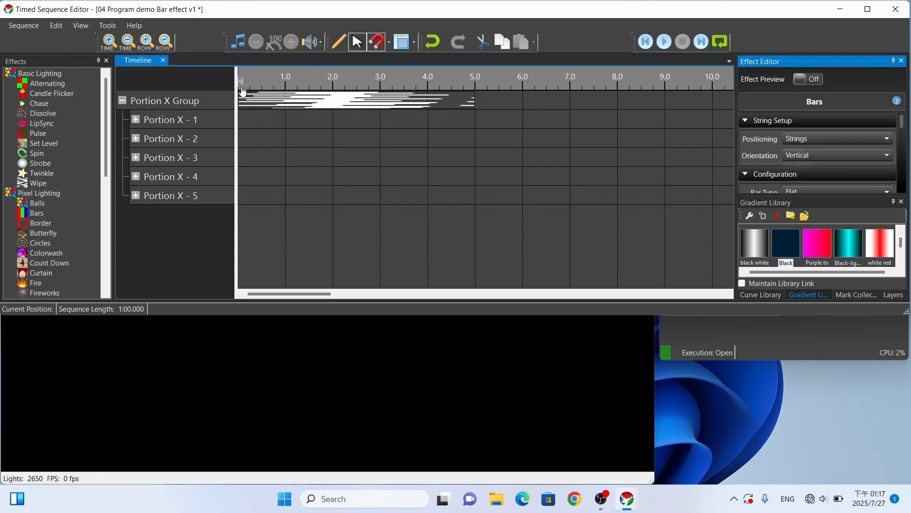
key(space)
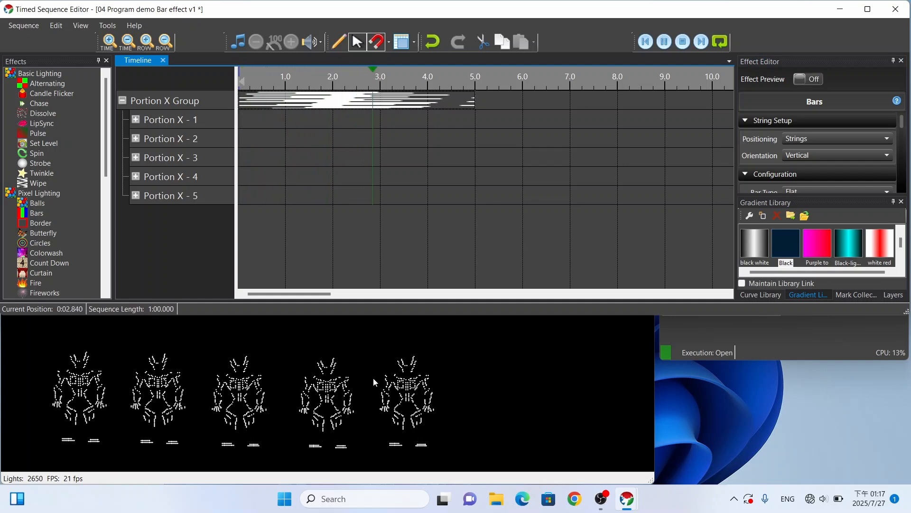
key(space)
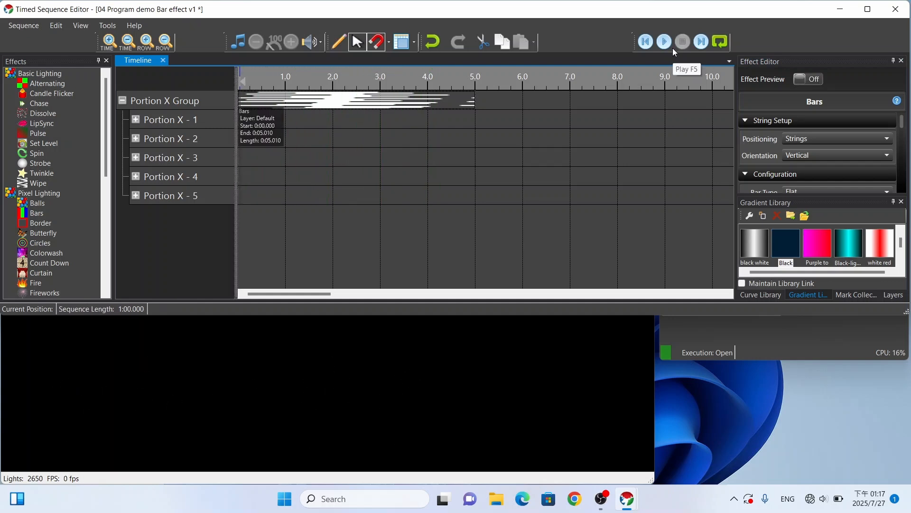
click(671, 48)
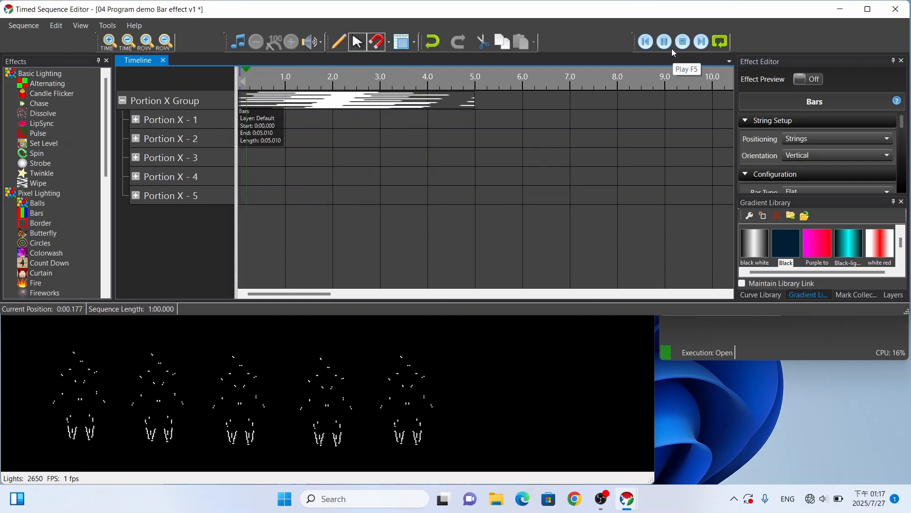
click(665, 45)
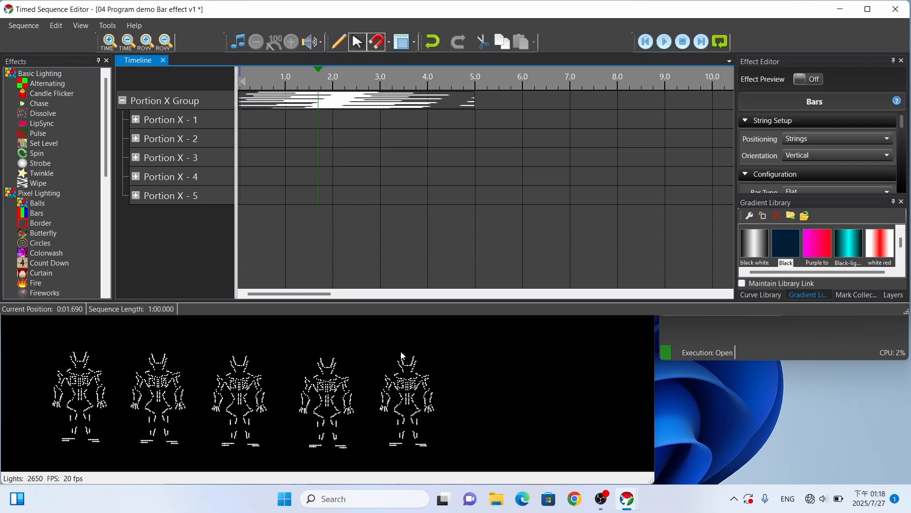
Set the Bars effect's positioning to Locations and replay the sequence from the start
click(817, 138)
click(810, 166)
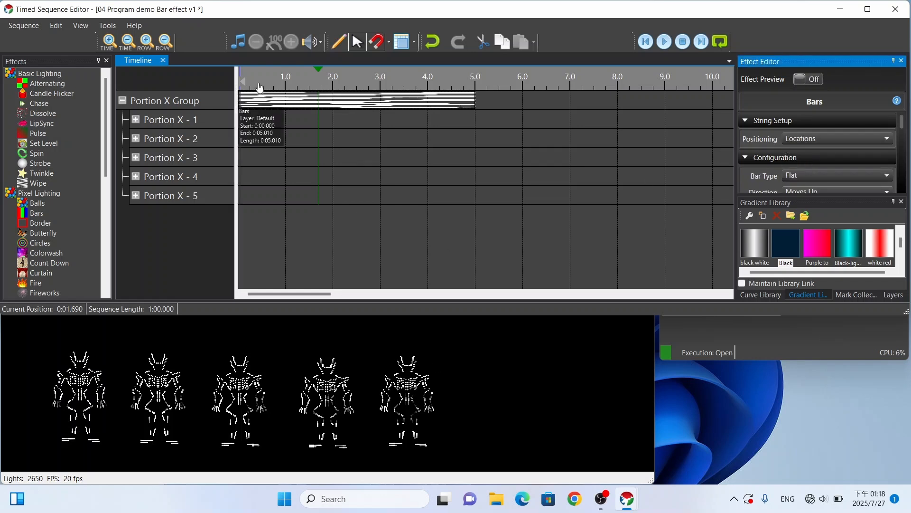
click(238, 76)
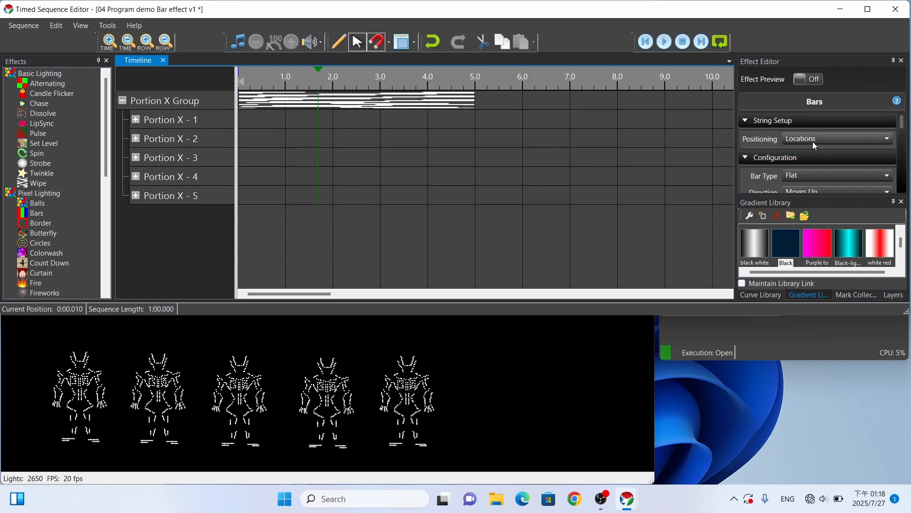
click(684, 44)
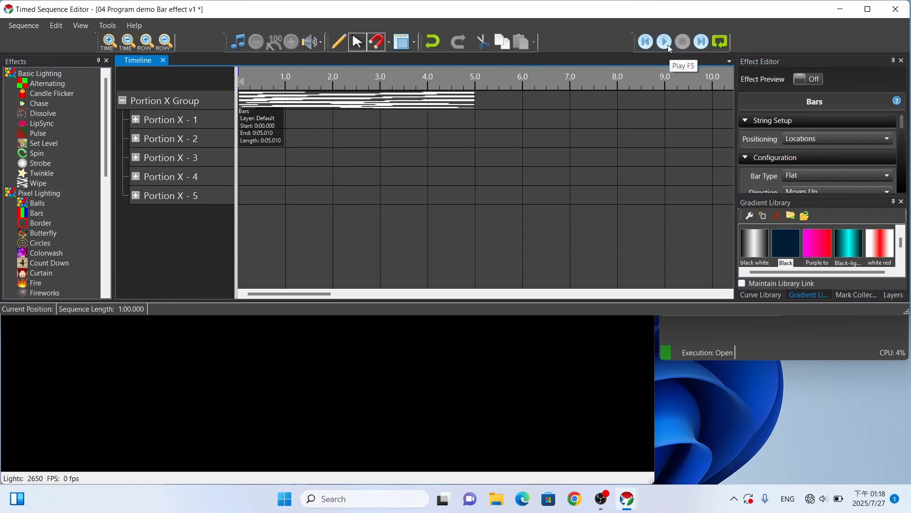
click(668, 45)
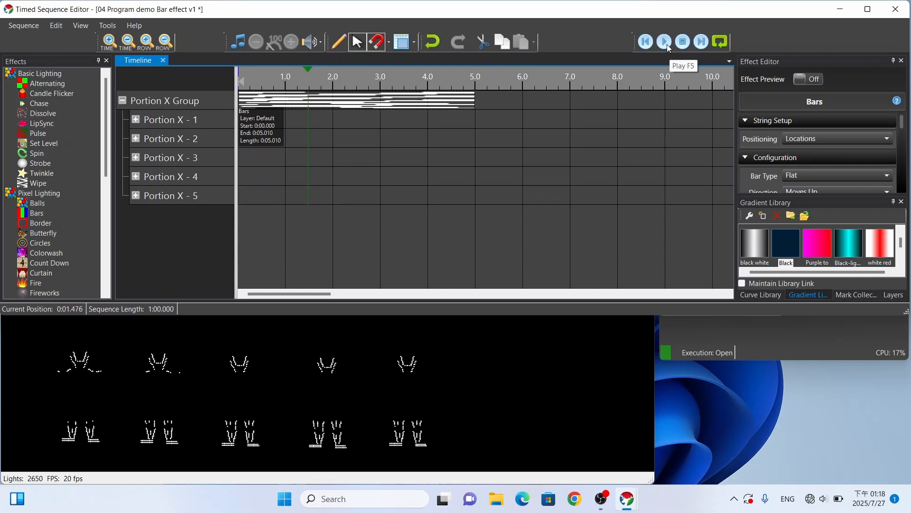
scroll(776, 157, down, 1)
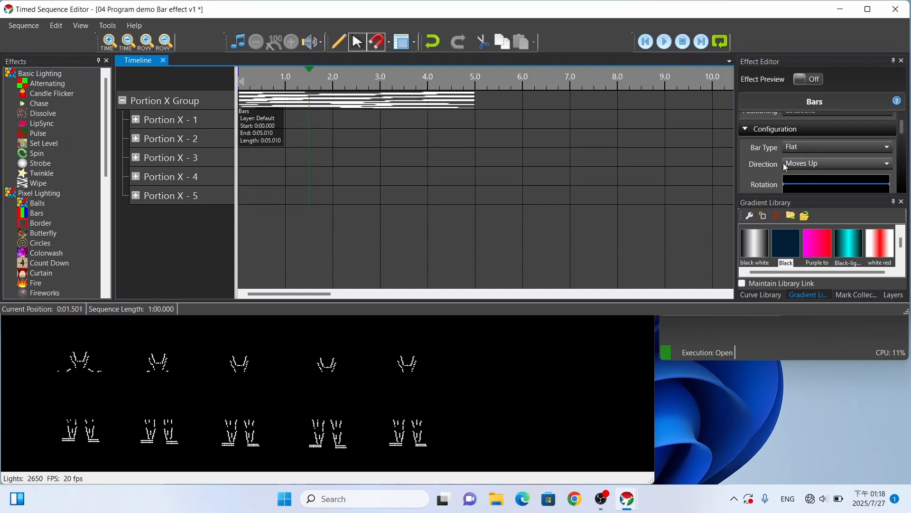
click(664, 43)
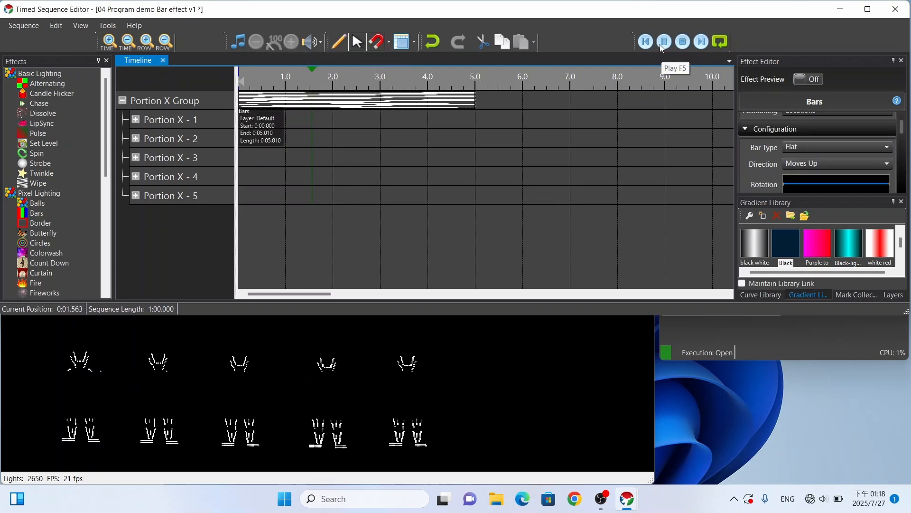
click(664, 45)
Set the bar type of the Bars effect to Zig Zag
scroll(821, 157, down, 3)
scroll(821, 154, down, 5)
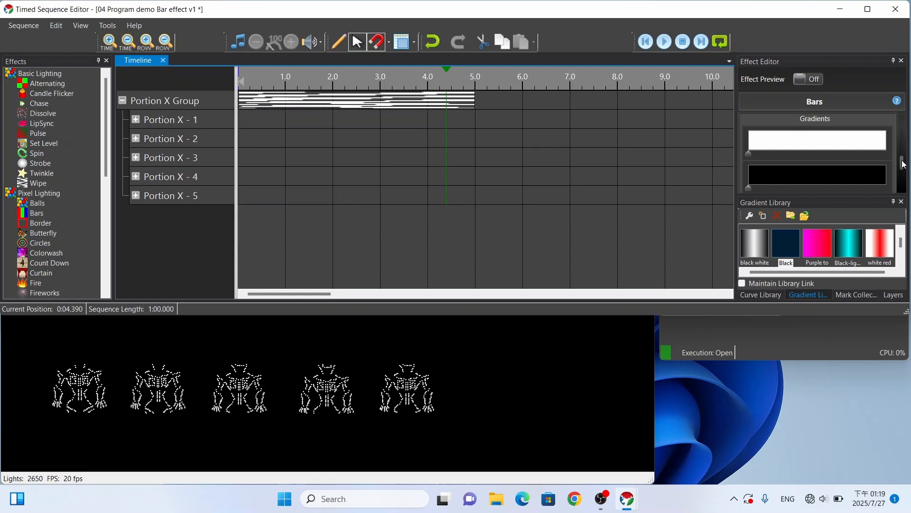
drag(902, 164, 909, 117)
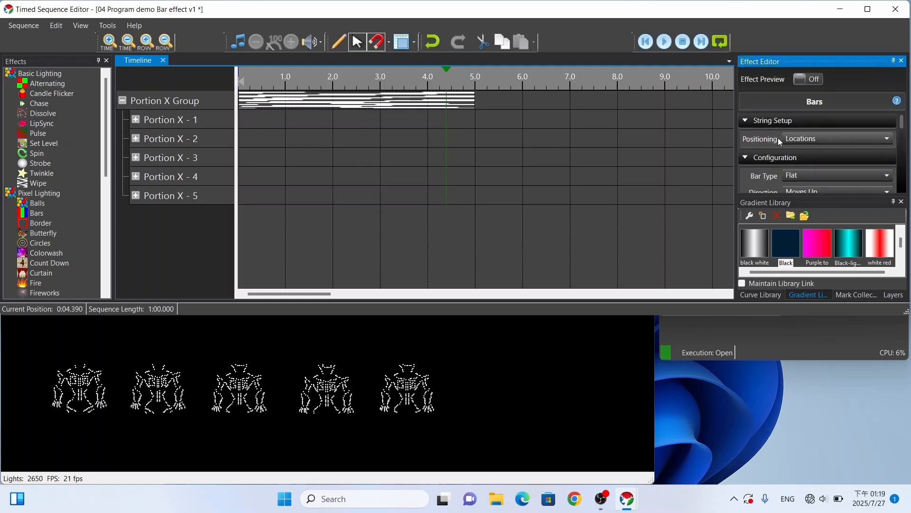
scroll(904, 125, down, 1)
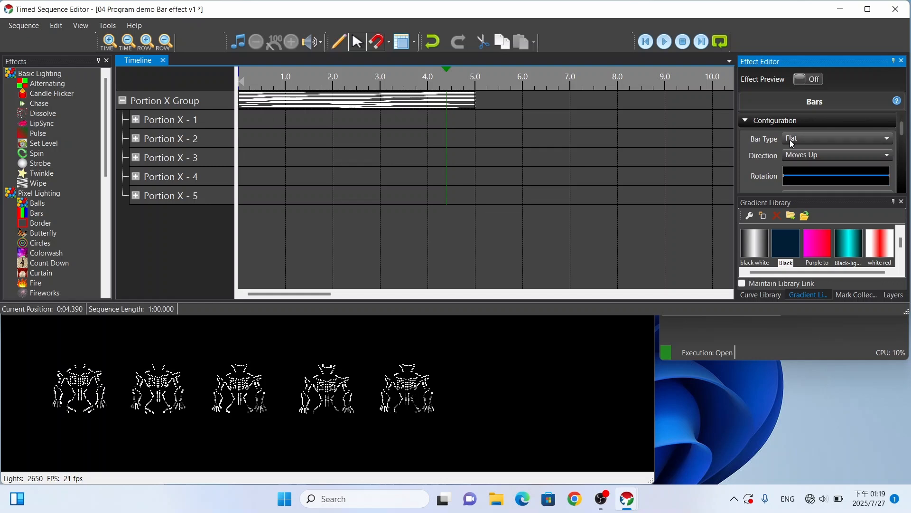
scroll(904, 131, down, 1)
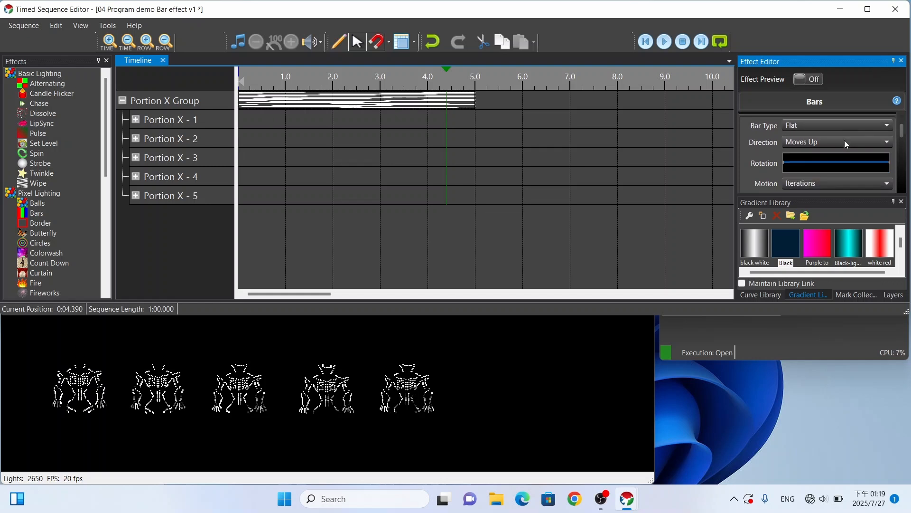
click(850, 126)
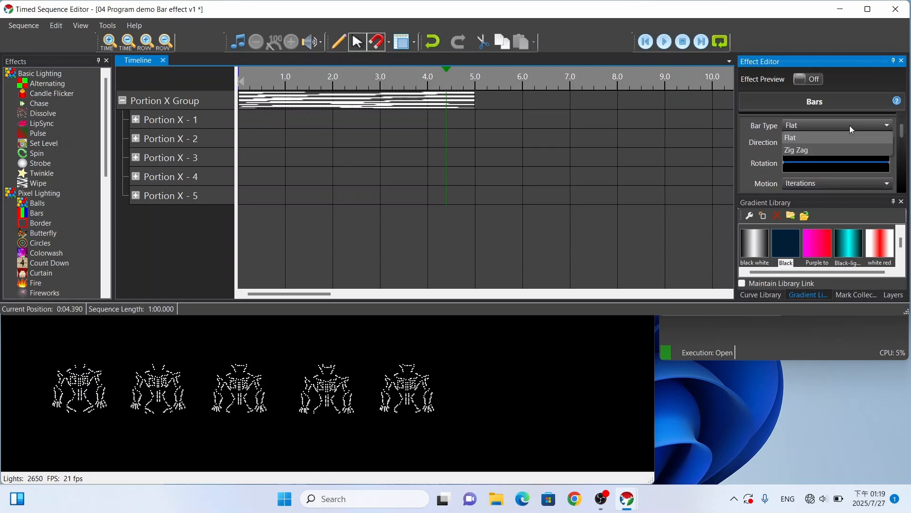
click(828, 151)
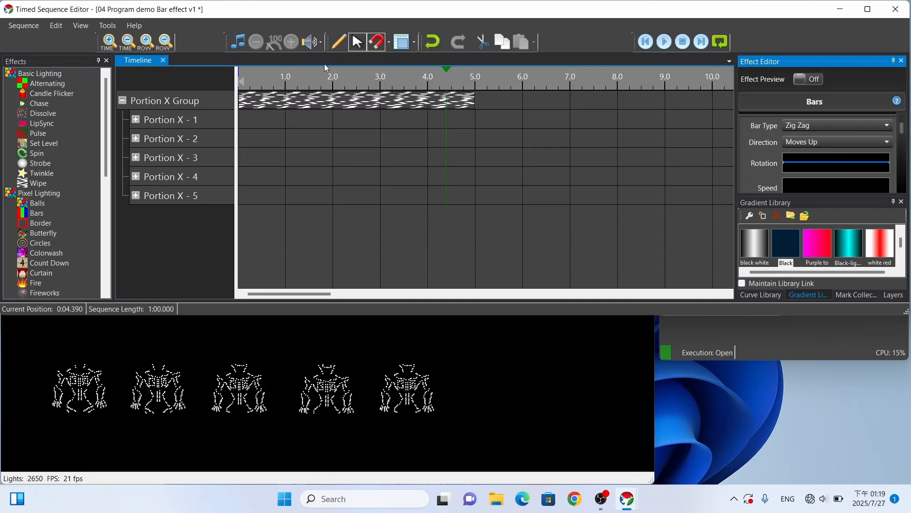
Restart playback from near the beginning to preview the zig zag bars
click(684, 42)
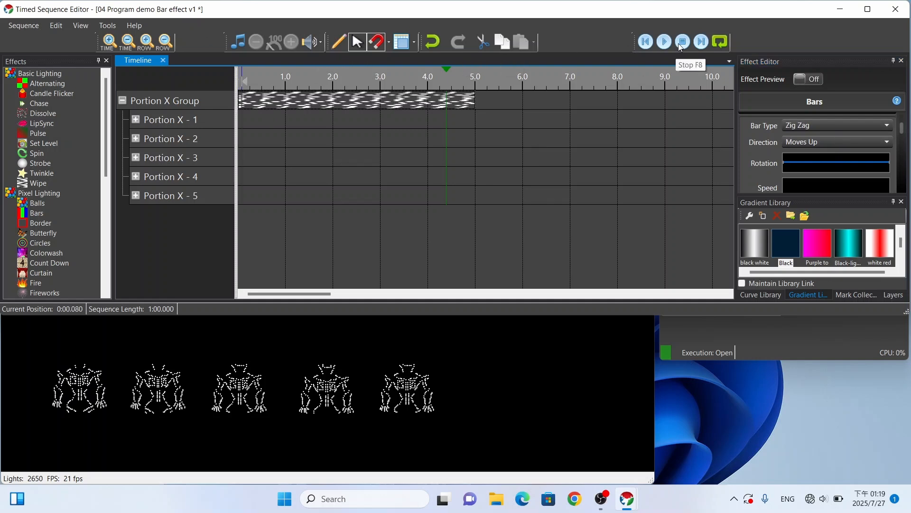
click(665, 43)
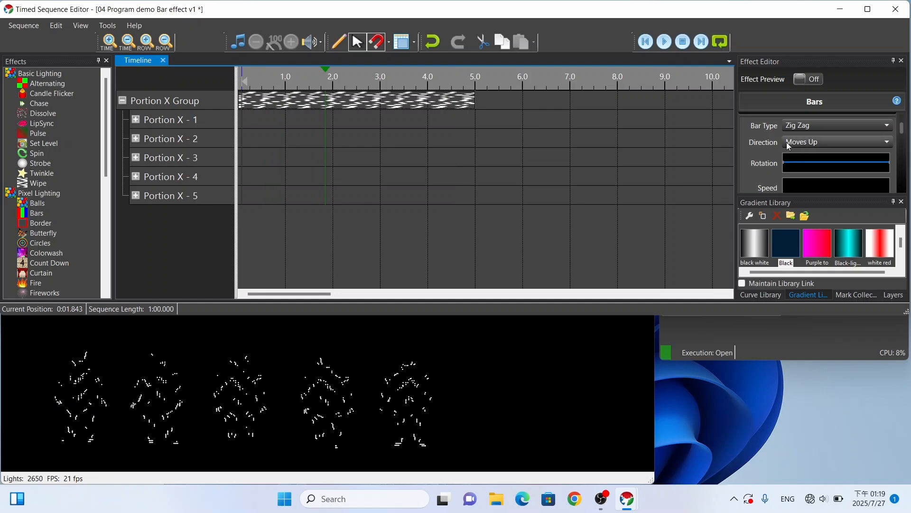
click(665, 42)
click(665, 42)
Slightly reduce the amplitude in the Bars effect's zig zag configuration
drag(902, 124, 910, 179)
scroll(812, 131, up, 1)
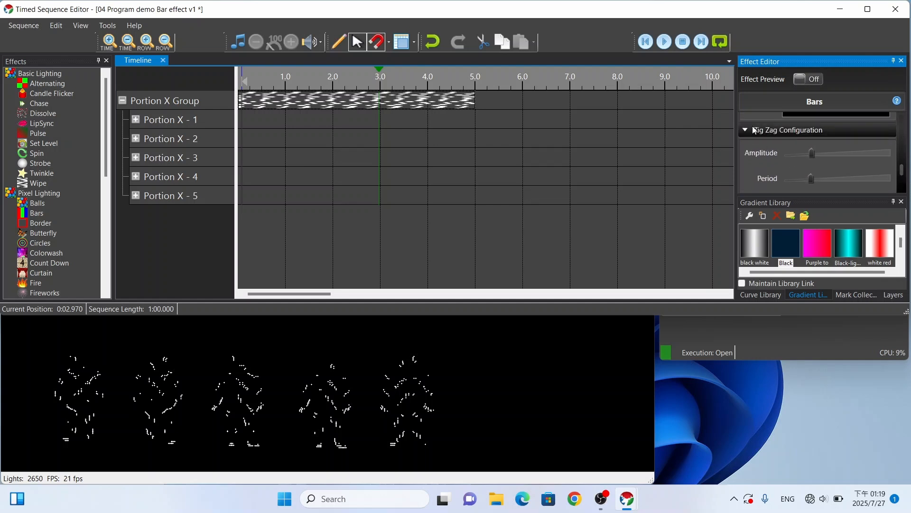
scroll(898, 167, down, 1)
mouse_move(816, 141)
mouse_down()
mouse_move(831, 144)
mouse_move(807, 141)
mouse_up()
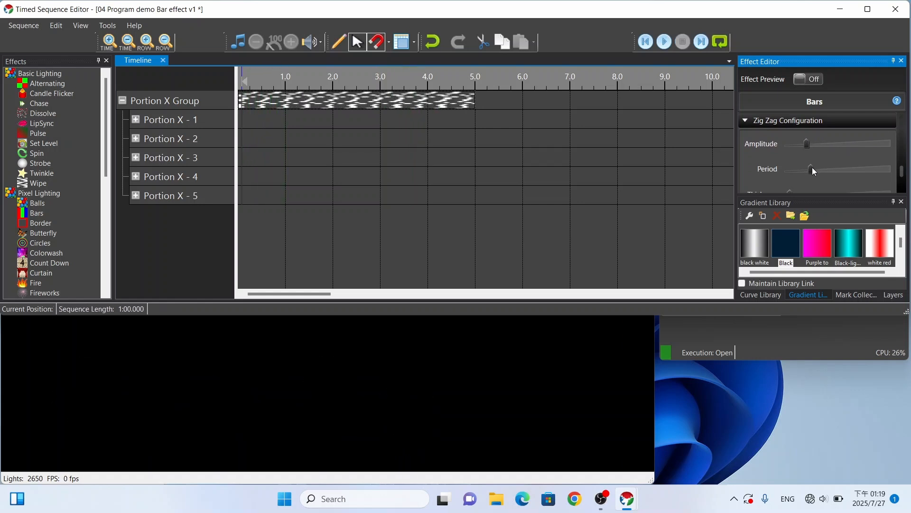
Slightly reduce the period in the Bars effect's zig zag configuration and preview the sequence
mouse_move(813, 172)
mouse_down()
mouse_move(893, 179)
mouse_move(810, 174)
mouse_up()
key(space)
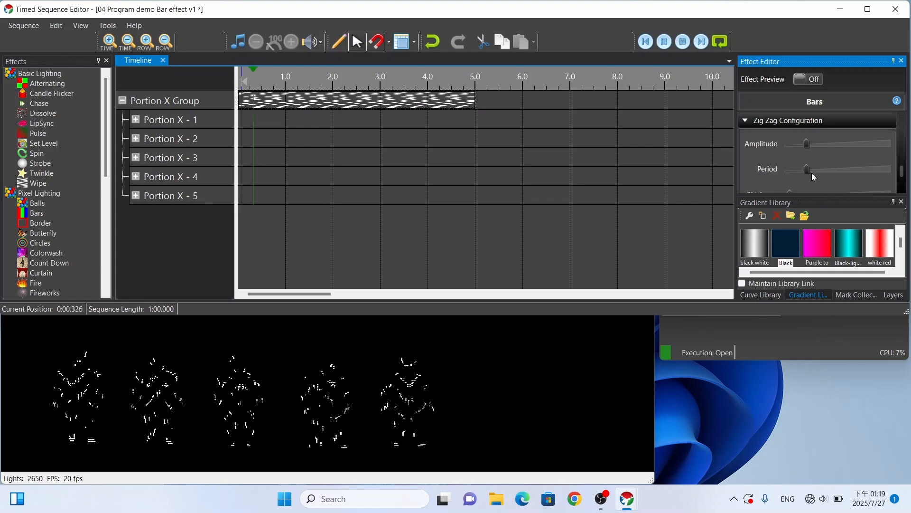
key(space)
key(space)
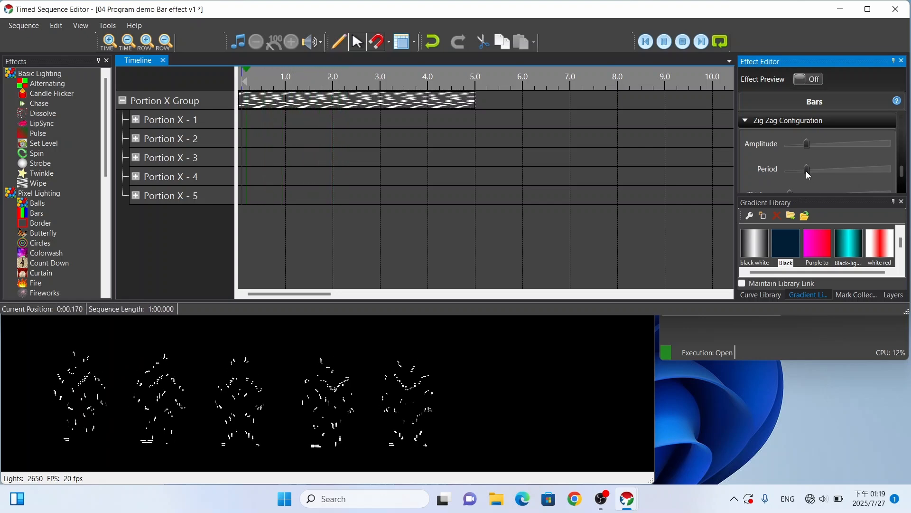
key(space)
Increase the zig zag thickness in two stages, up to 63, previewing the bars after each change
scroll(812, 170, down, 2)
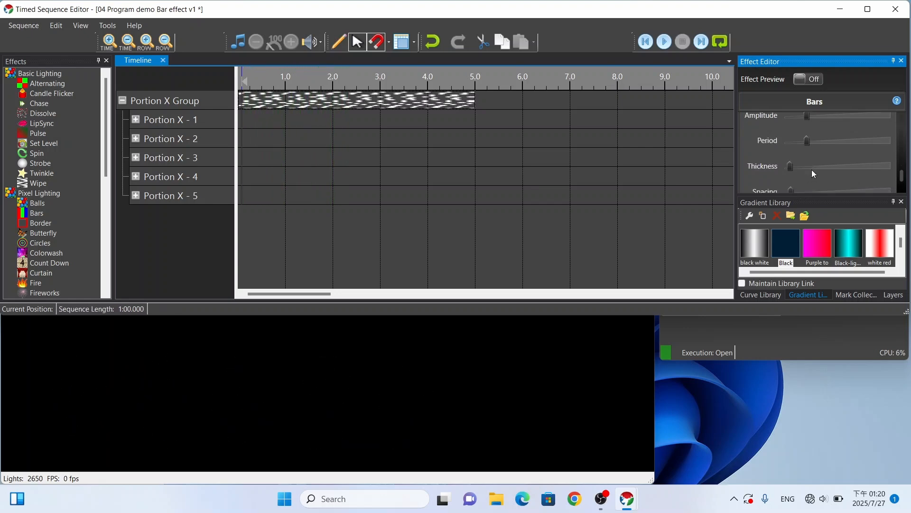
mouse_move(793, 142)
mouse_move(790, 137)
mouse_down()
mouse_move(820, 138)
mouse_move(806, 140)
mouse_up()
key(space)
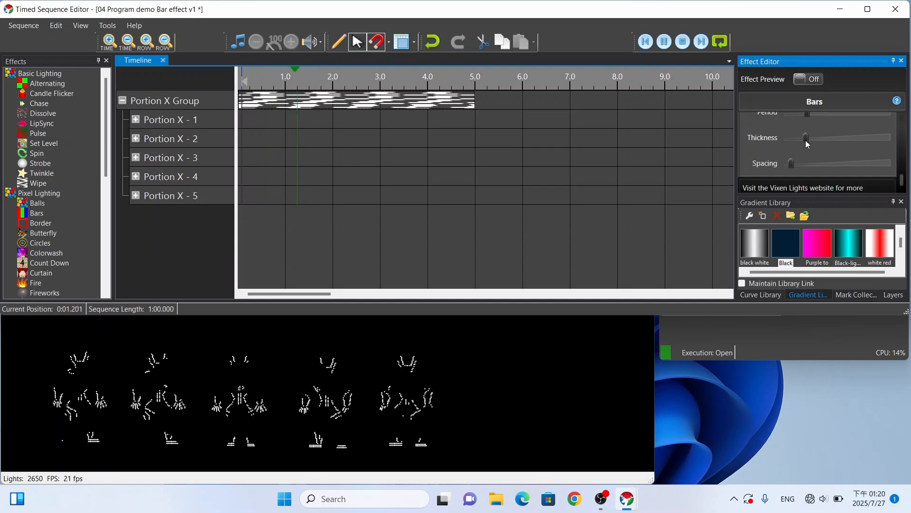
key(space)
drag(809, 141, 849, 141)
key(space)
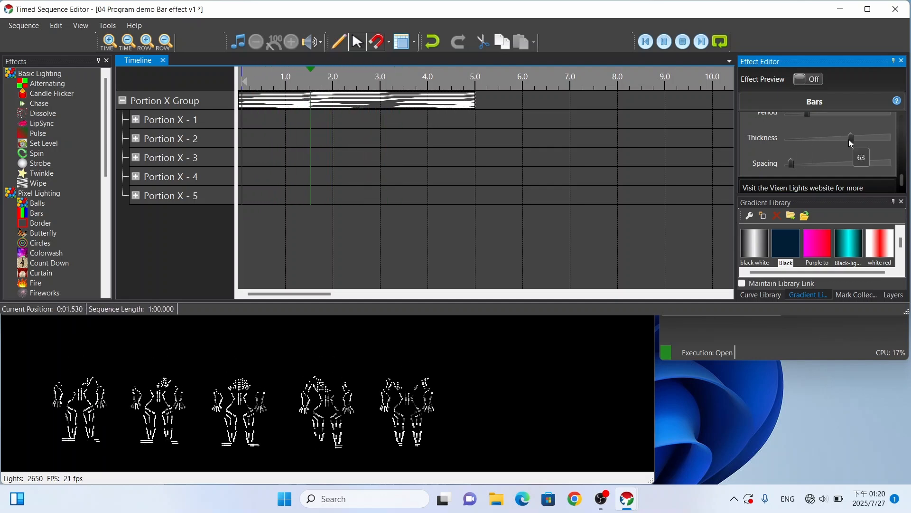
key(space)
Reduce the zig zag thickness to near its minimum and replay the sequence
drag(853, 143, 794, 147)
key(space)
key(space)
key(space)
key(space)
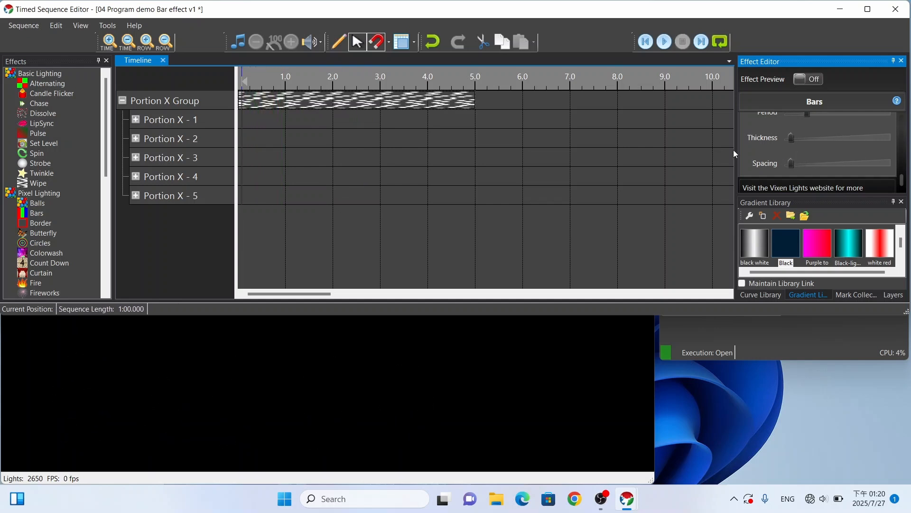
Try wide spacing between the zig zag bars with a preview, and reduce the spacing to a low value
drag(855, 171, 873, 171)
key(space)
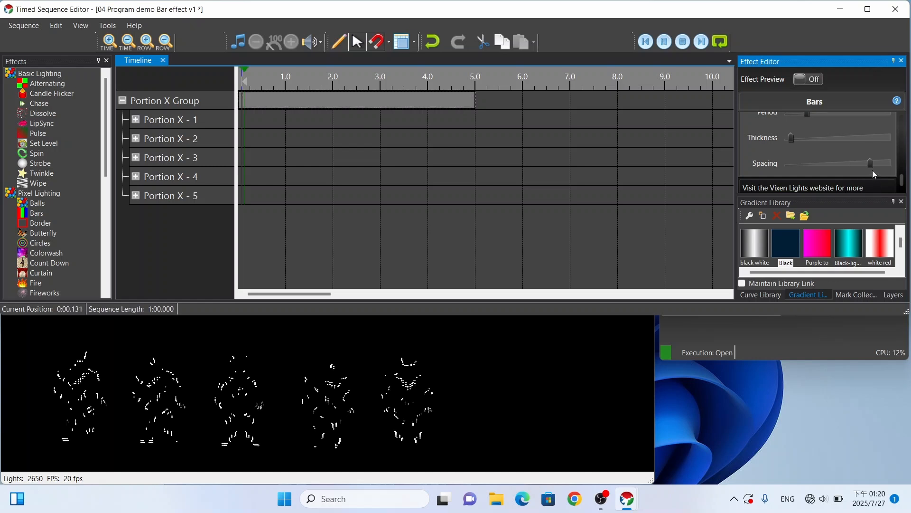
key(space)
click(240, 88)
key(space)
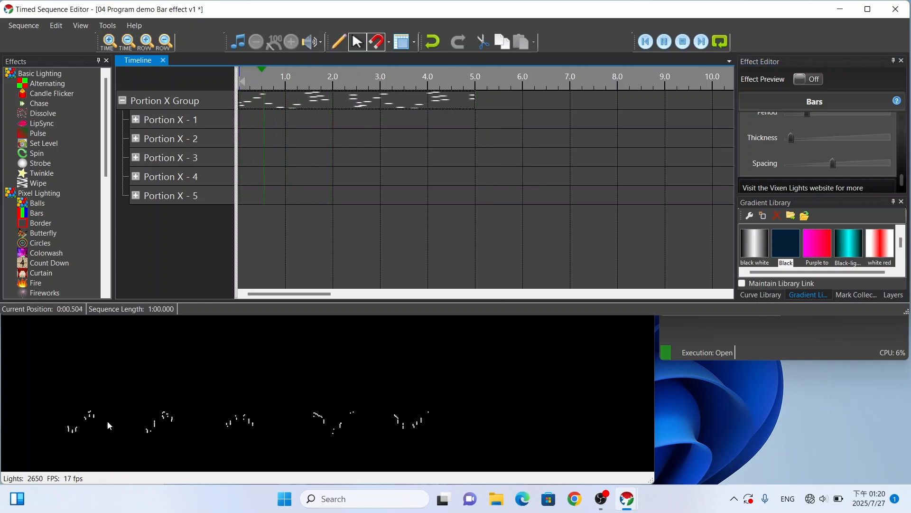
key(space)
drag(834, 164, 800, 172)
Set the bar type of the Bars effect to Flat
scroll(807, 175, up, 8)
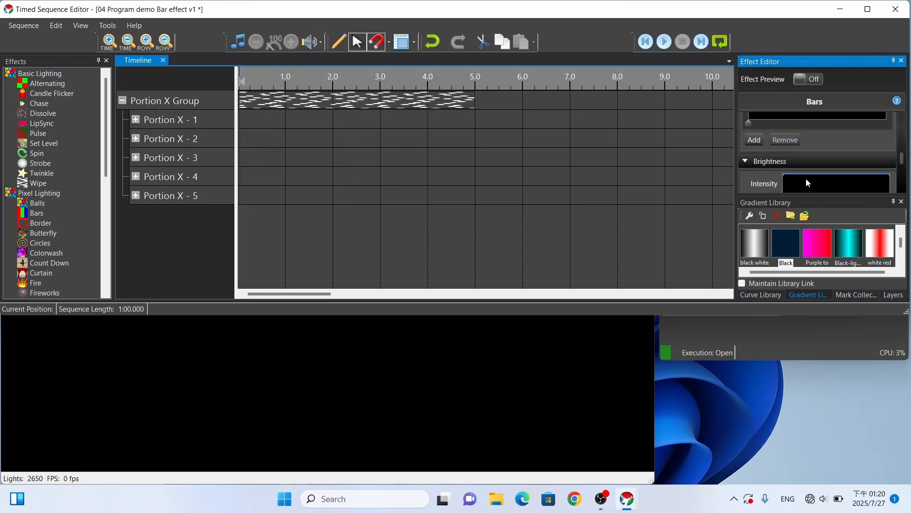
click(819, 127)
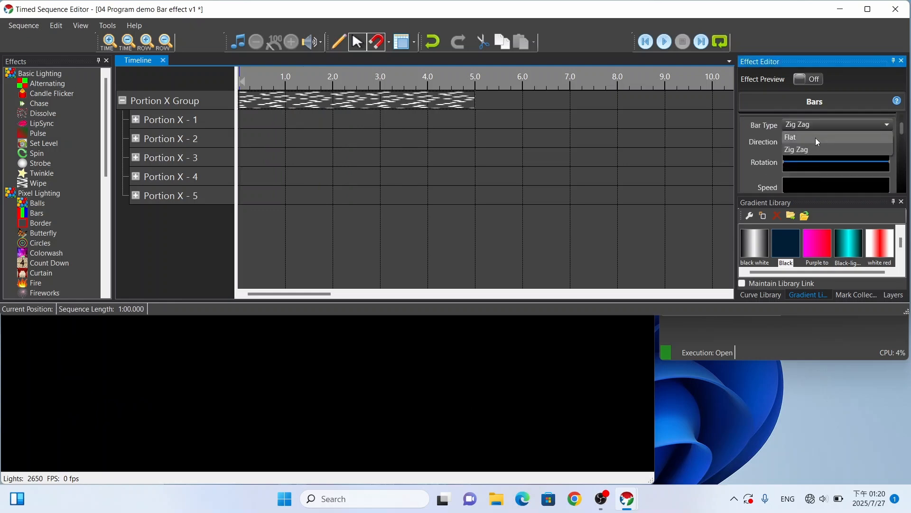
click(815, 138)
Set the direction of the Bars effect to Moves Down and preview it
click(800, 142)
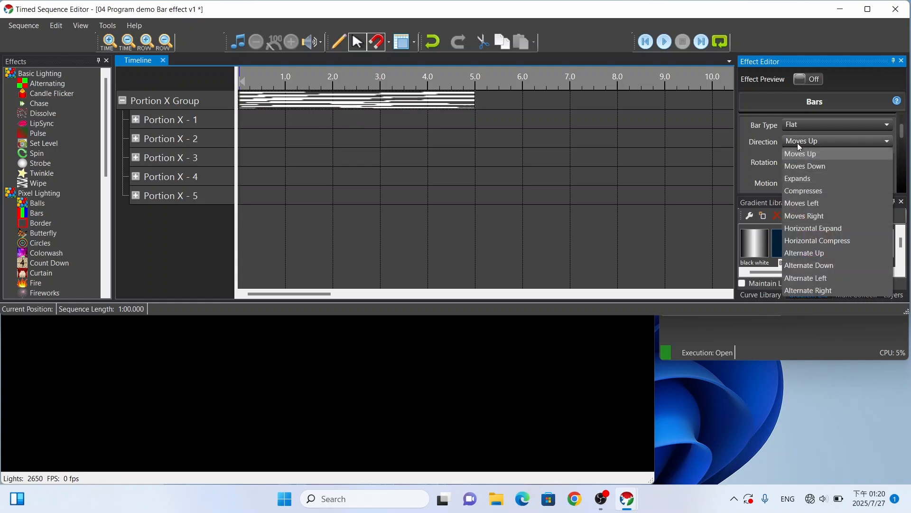
click(801, 170)
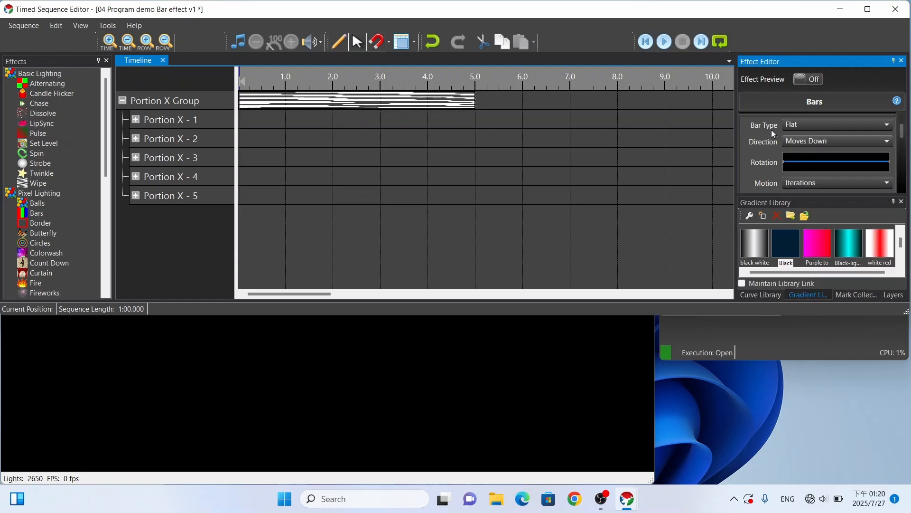
click(813, 140)
click(813, 140)
key(space)
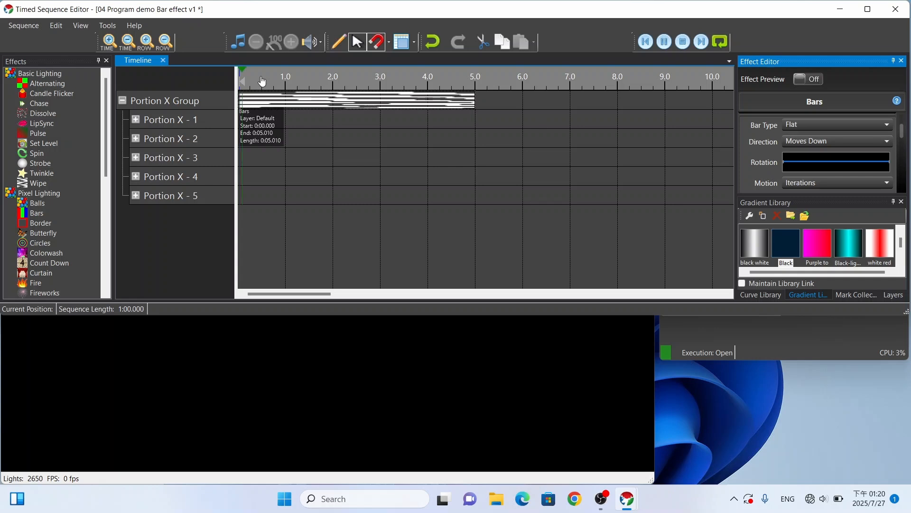
Preview the Bars effect with its direction set to Expands and with it set to Compresses
click(833, 141)
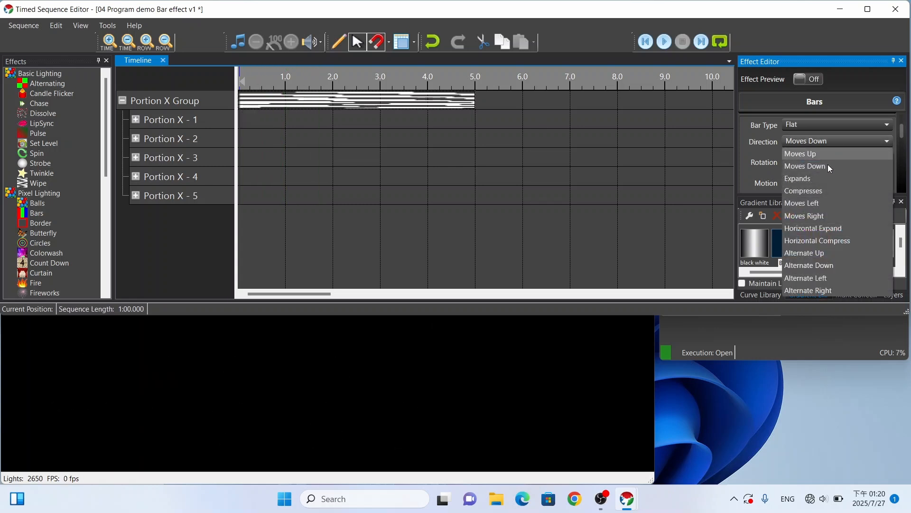
click(831, 181)
key(space)
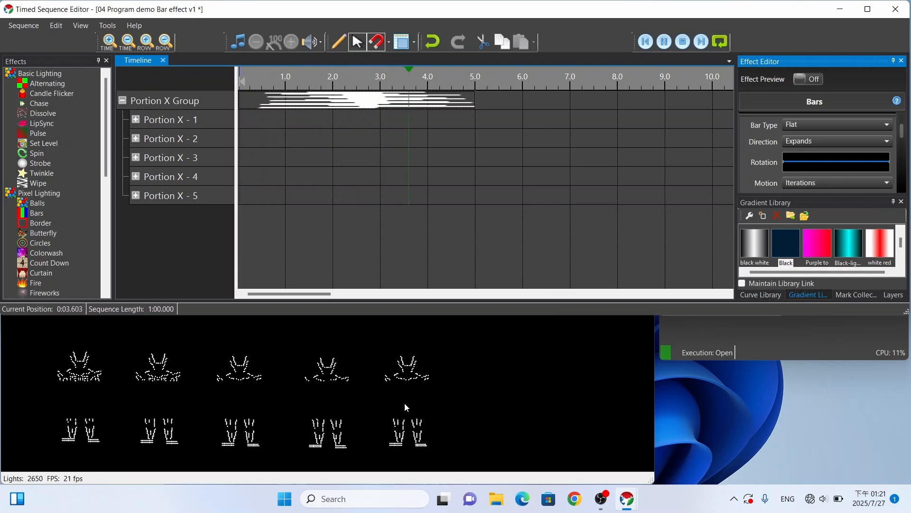
click(829, 144)
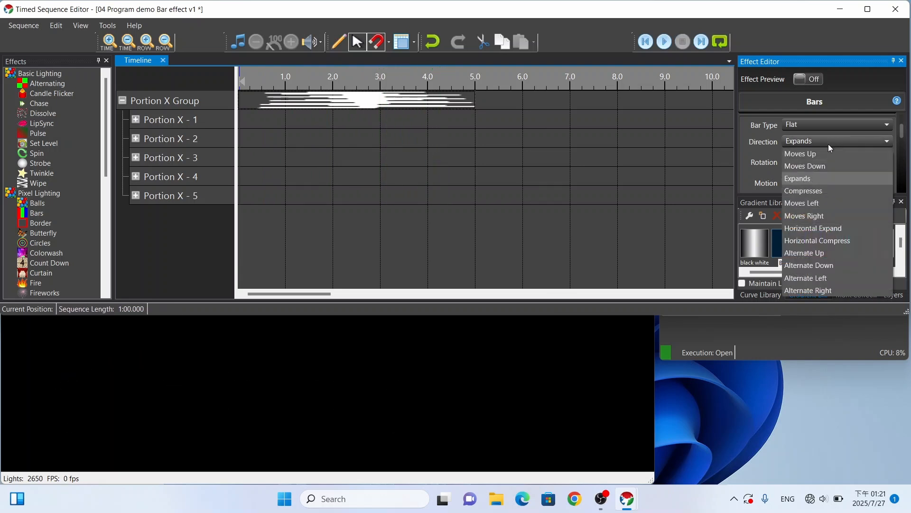
click(820, 190)
key(space)
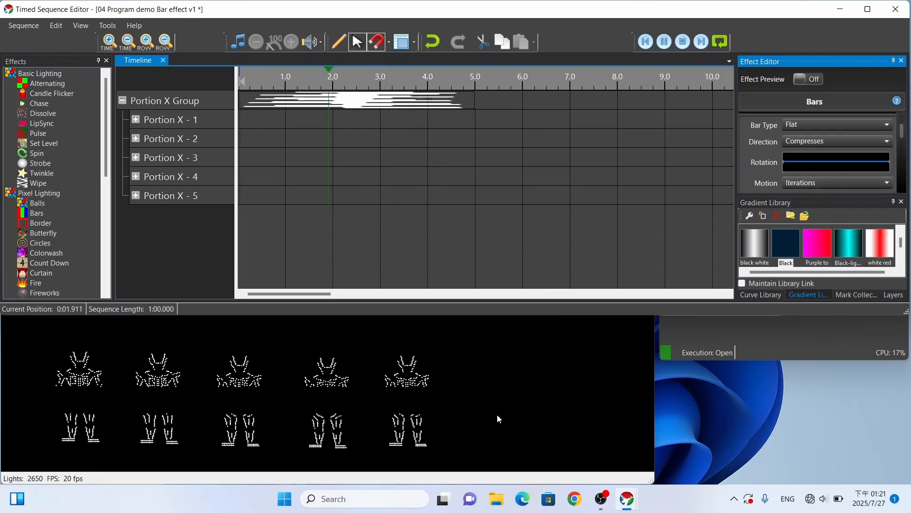
key(space)
Preview the Bars effect with its direction set to Moves Left and with it set to Moves Right
click(830, 142)
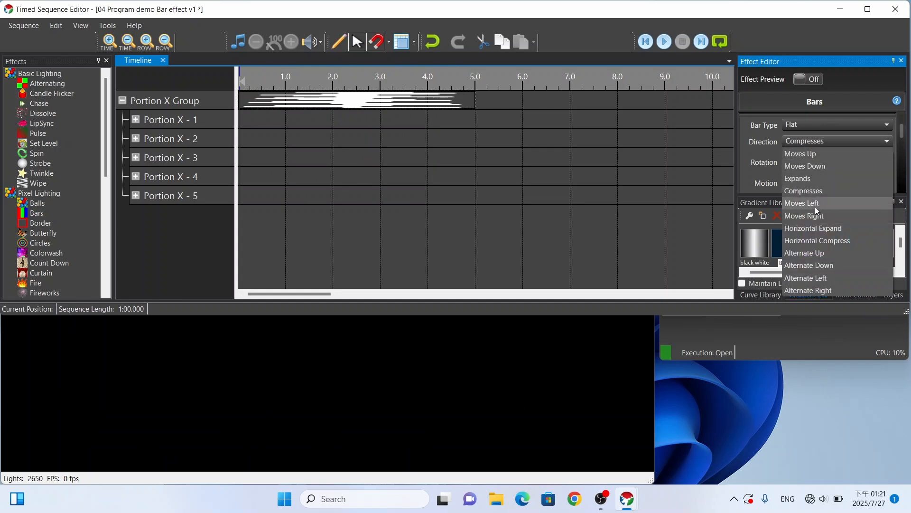
click(815, 207)
key(space)
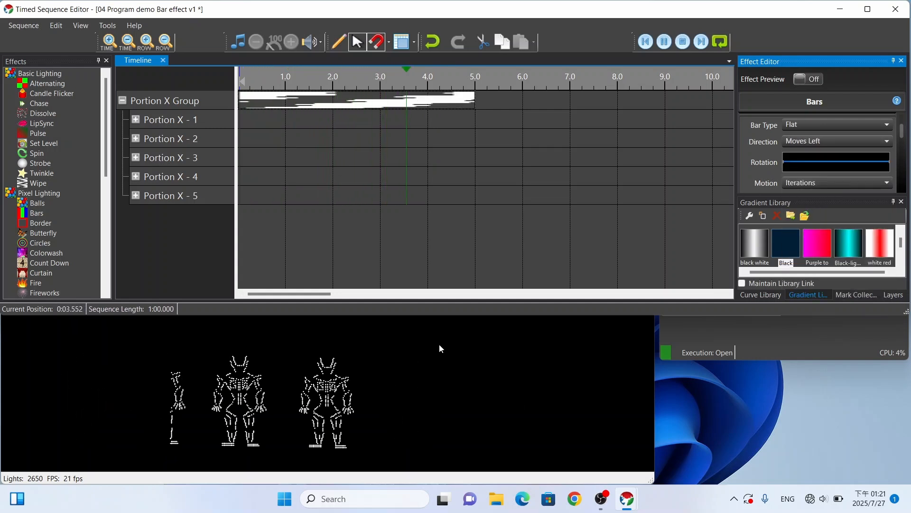
key(space)
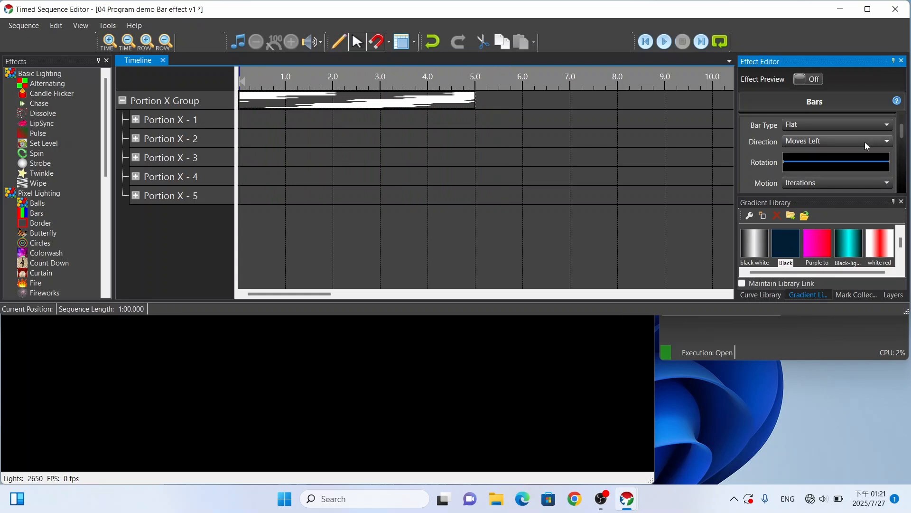
click(868, 141)
click(839, 217)
key(space)
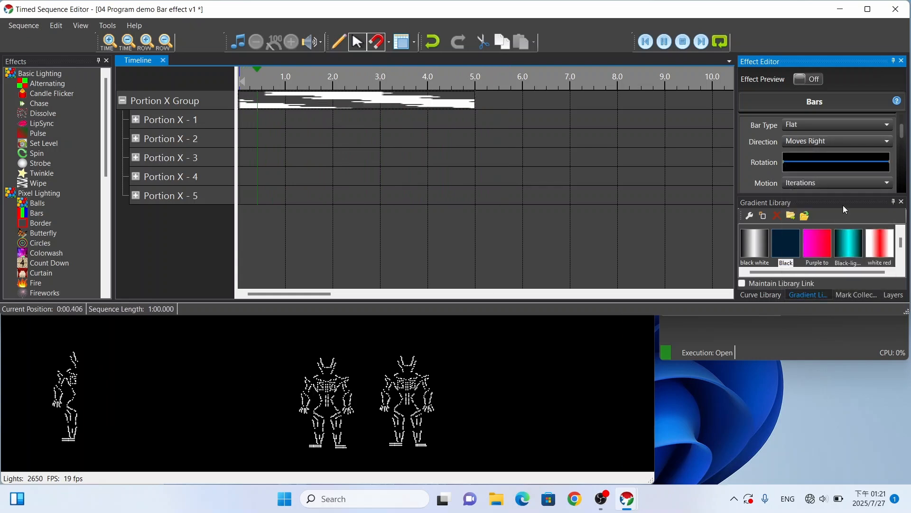
key(space)
Set the direction of the Bars effect to Horizontal Expand and play the sequence
click(852, 140)
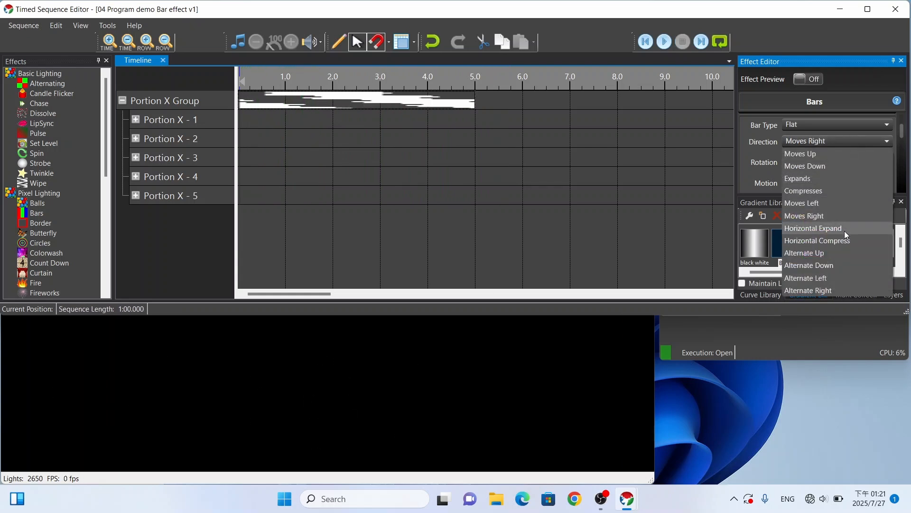
click(847, 233)
key(space)
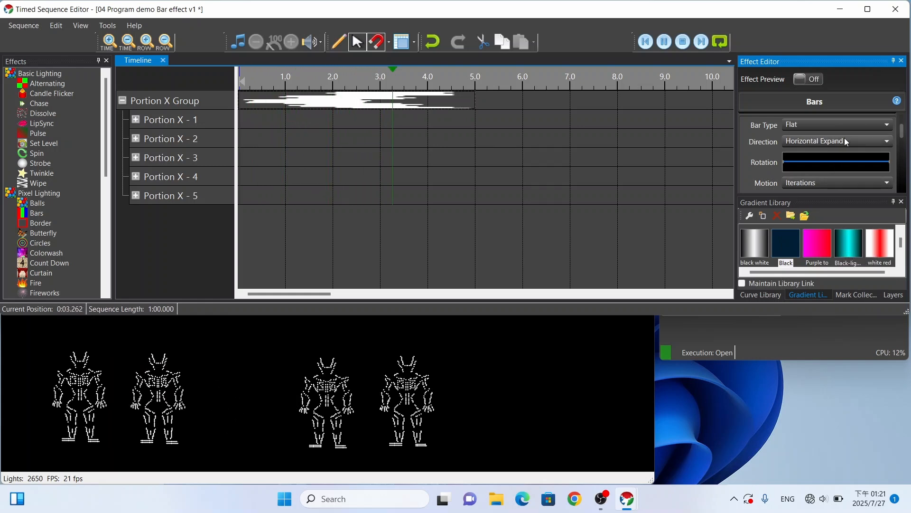
key(space)
Move the Bars effect to the Portion X - 1 row, preview it there, and return it to Portion X Group
drag(386, 104, 370, 122)
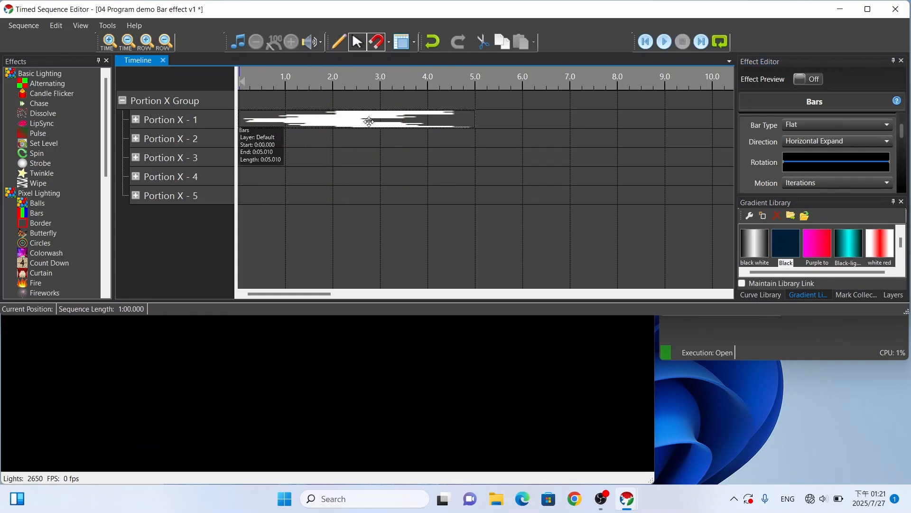
key(space)
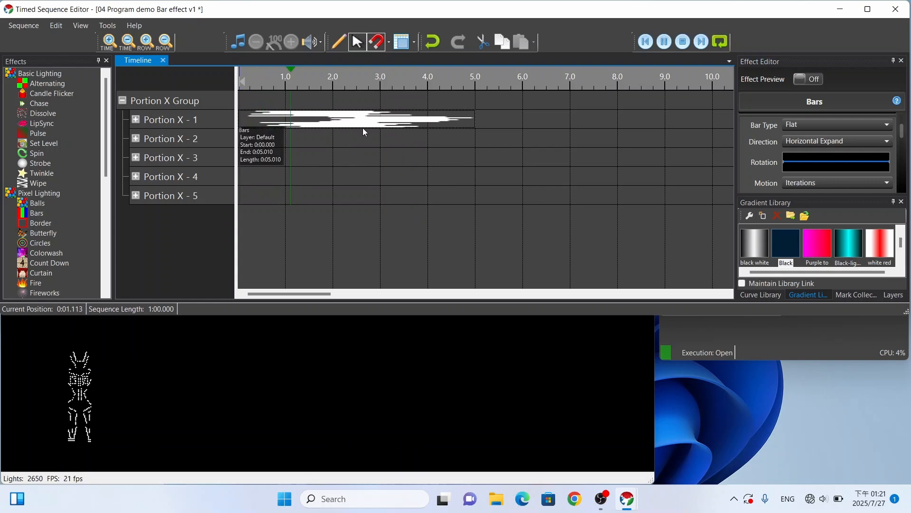
key(space)
key(space)
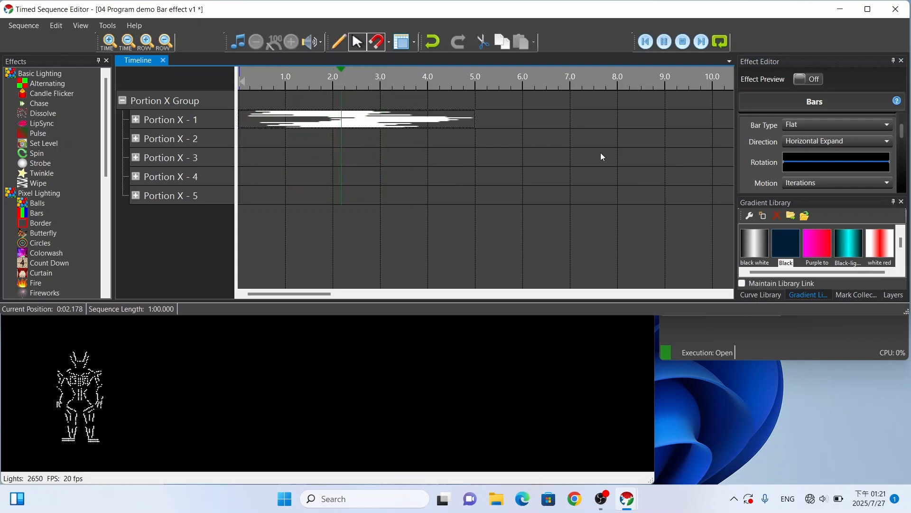
drag(390, 131, 351, 103)
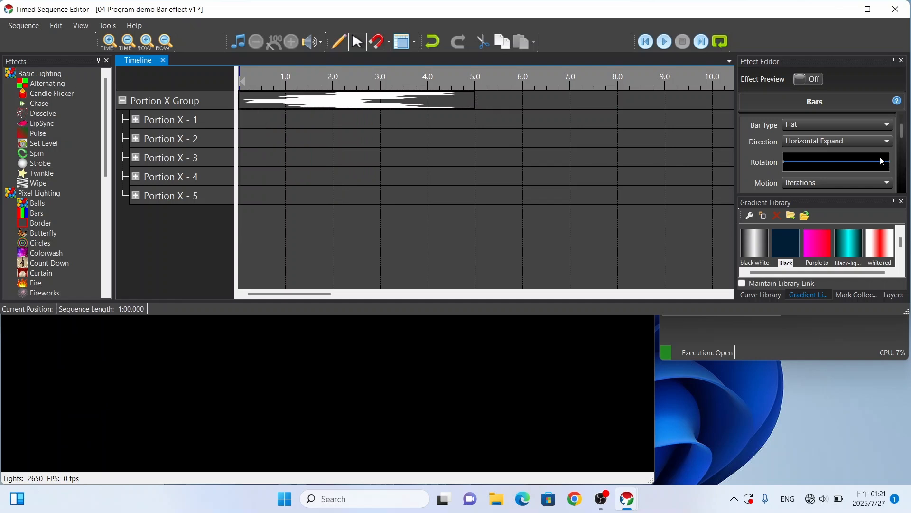
Set the Bars direction to Horizontal Compress, preview it, and switch the direction to Alternate Up
click(866, 144)
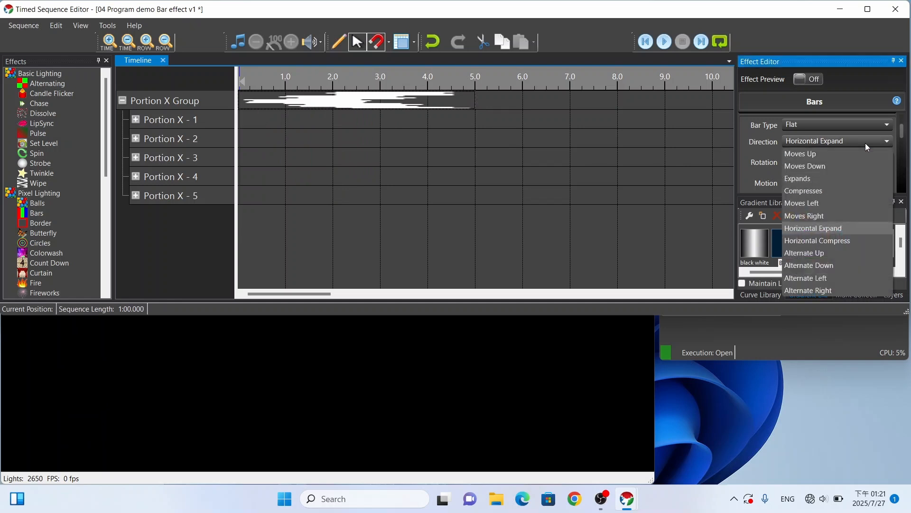
click(862, 247)
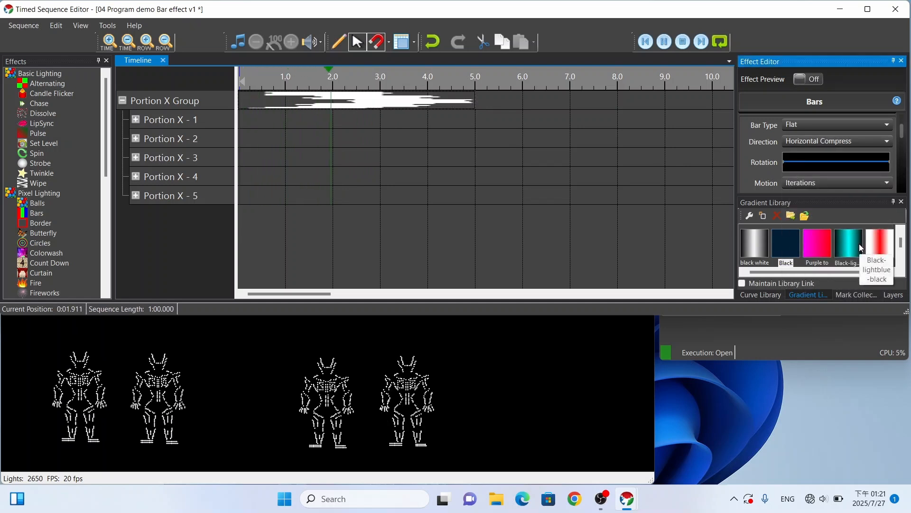
click(870, 145)
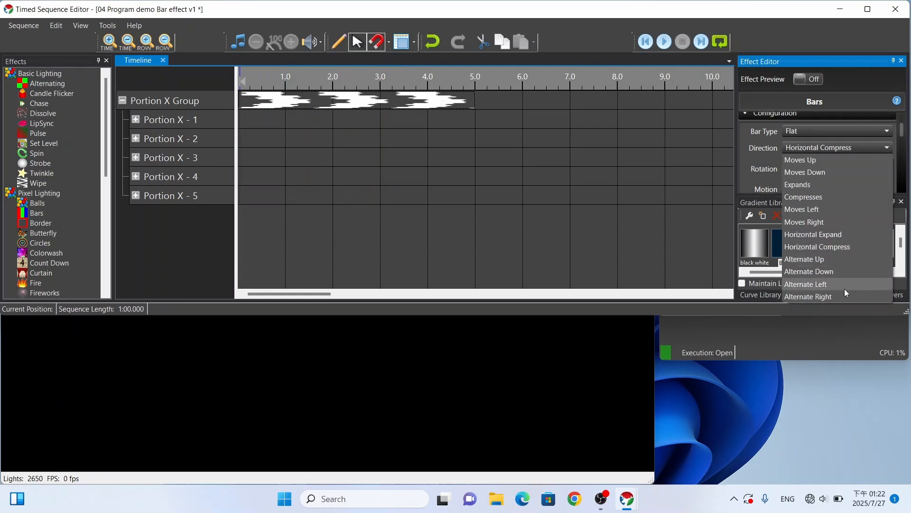
click(857, 258)
Raise the Bars effect's whole rotation curve to a constant 70 and preview the rotated bars
scroll(906, 134, down, 2)
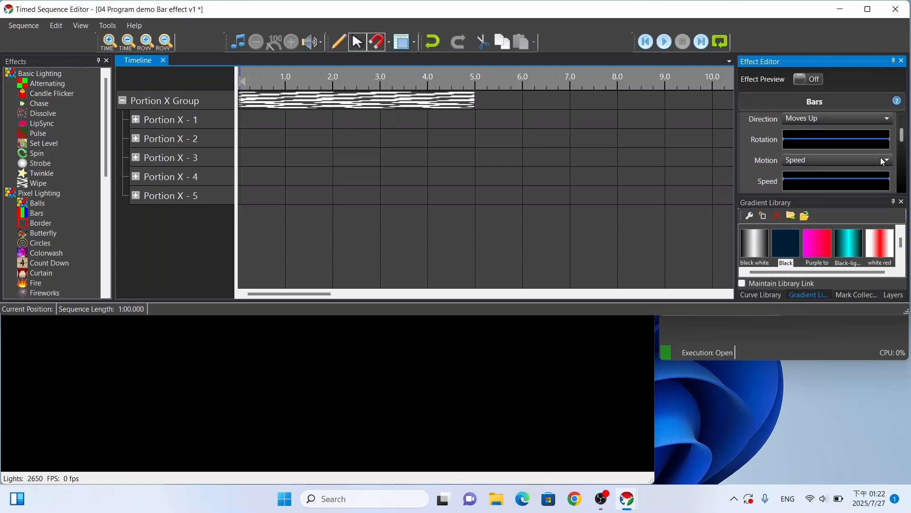
click(853, 136)
drag(500, 166, 493, 113)
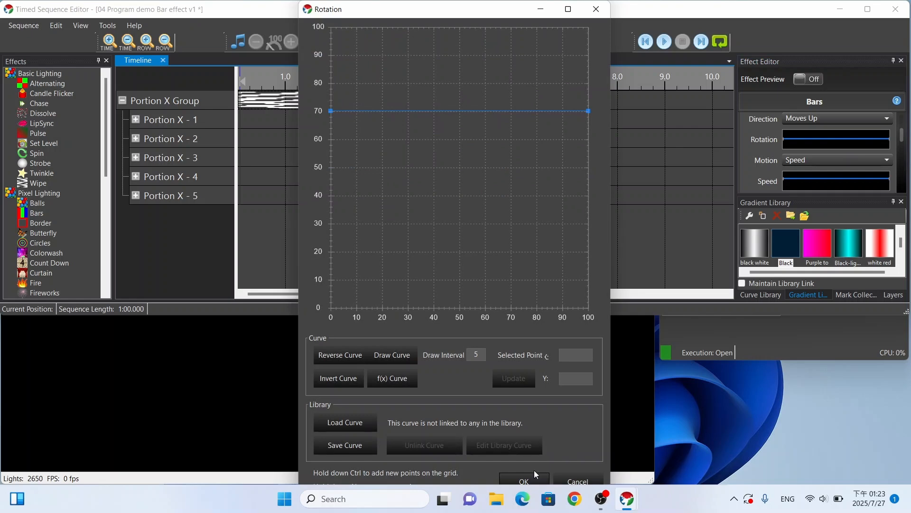
click(524, 481)
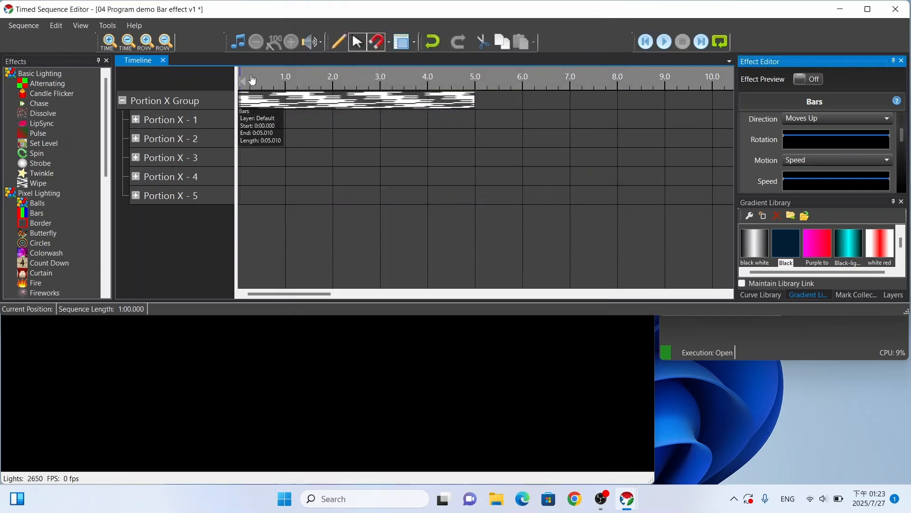
key(space)
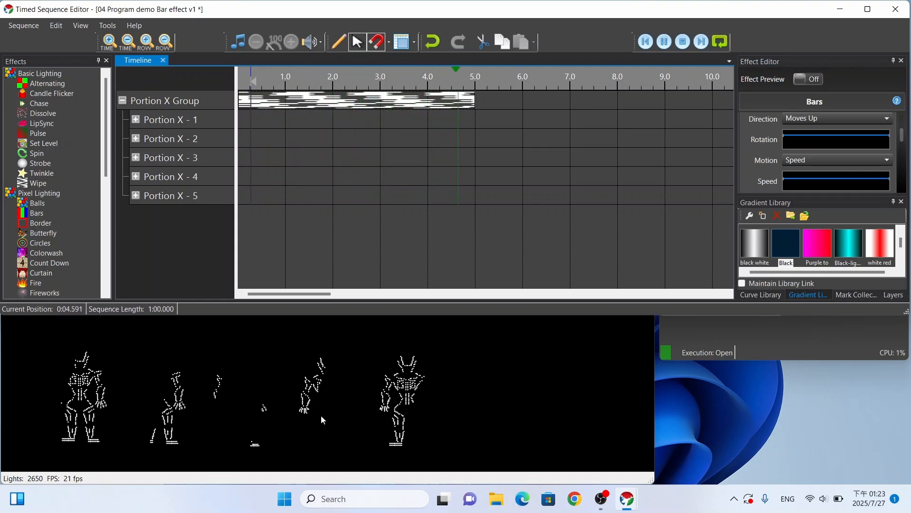
key(space)
Lower the Bars effect's whole rotation curve to a constant 50 and accept the curve
double_click(831, 145)
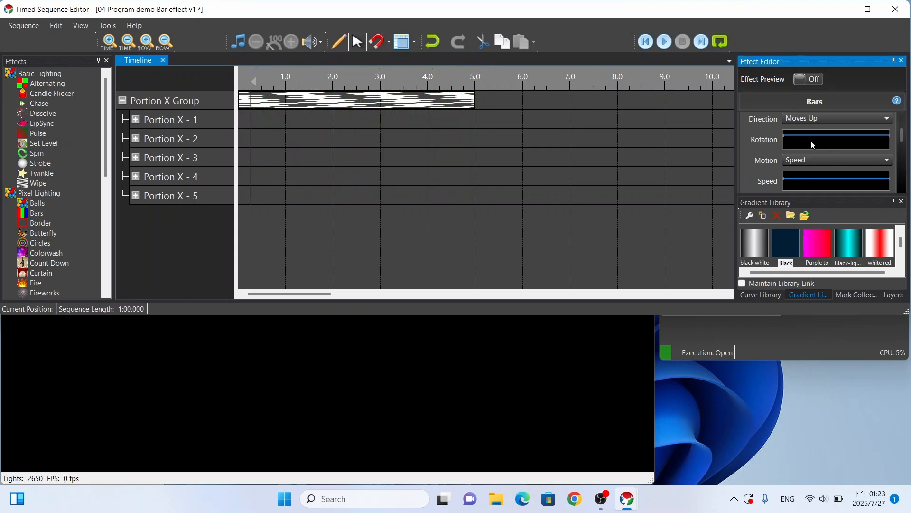
drag(520, 125, 519, 160)
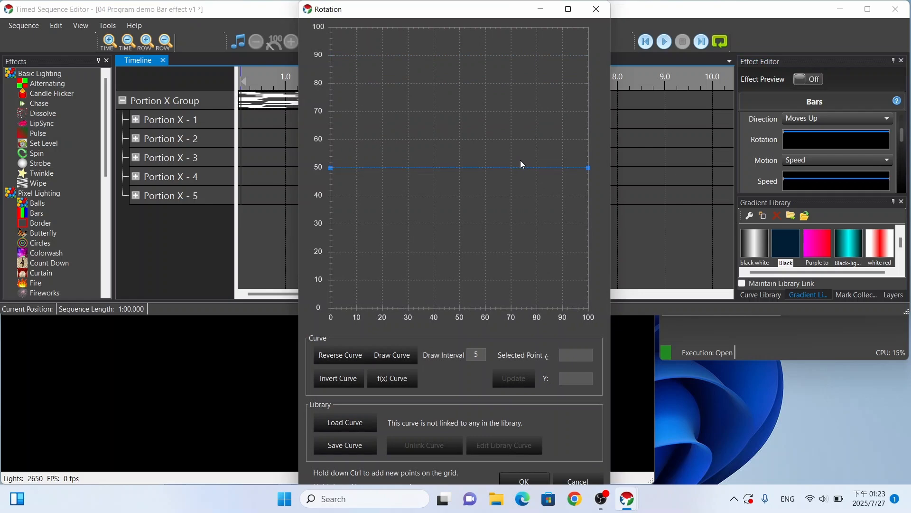
click(518, 479)
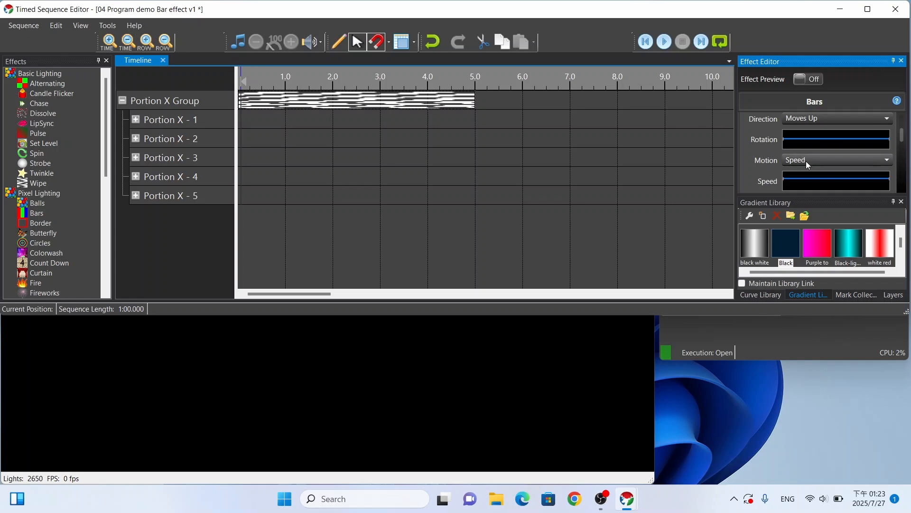
Switch the Bars effect's motion to Iterations, raise the iteration count slightly, and preview the bars
click(819, 160)
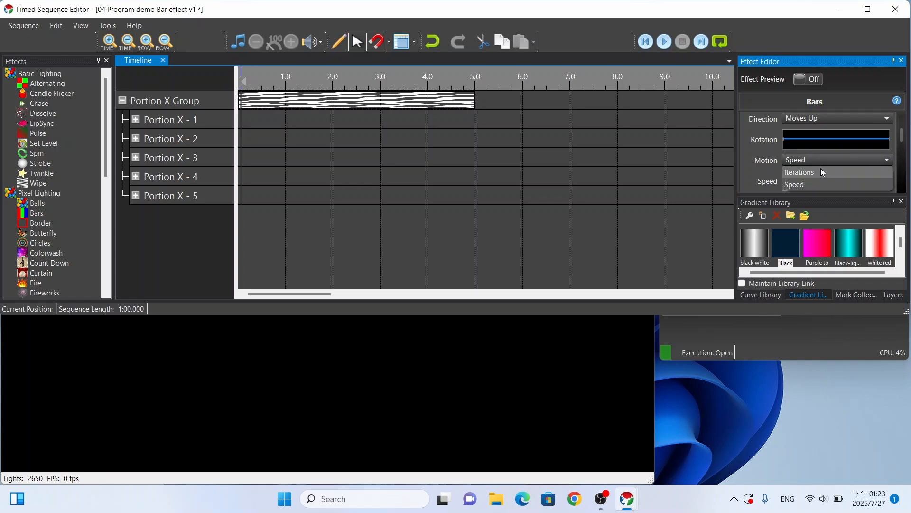
click(820, 170)
scroll(771, 162, down, 1)
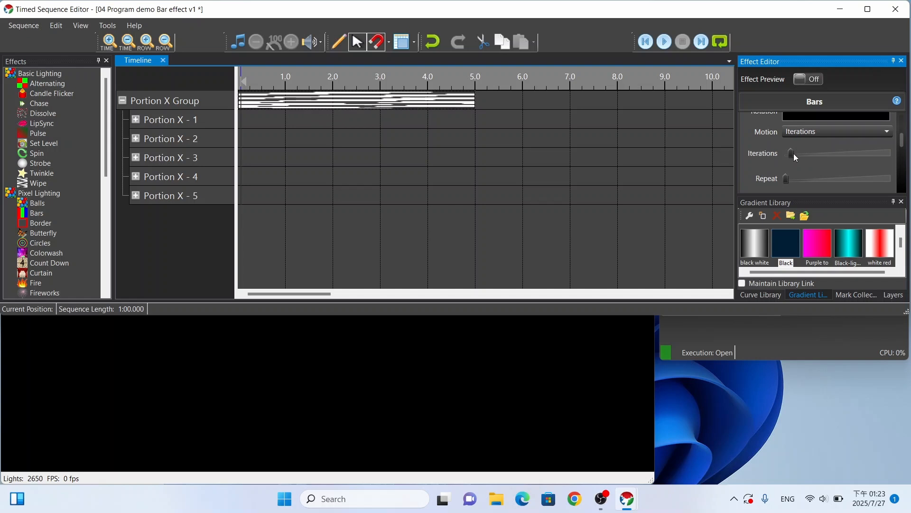
drag(808, 154, 809, 153)
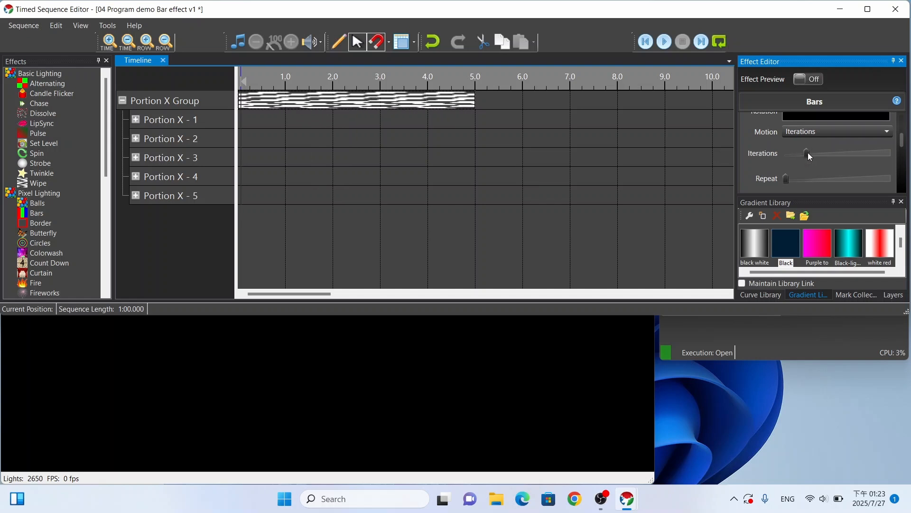
key(space)
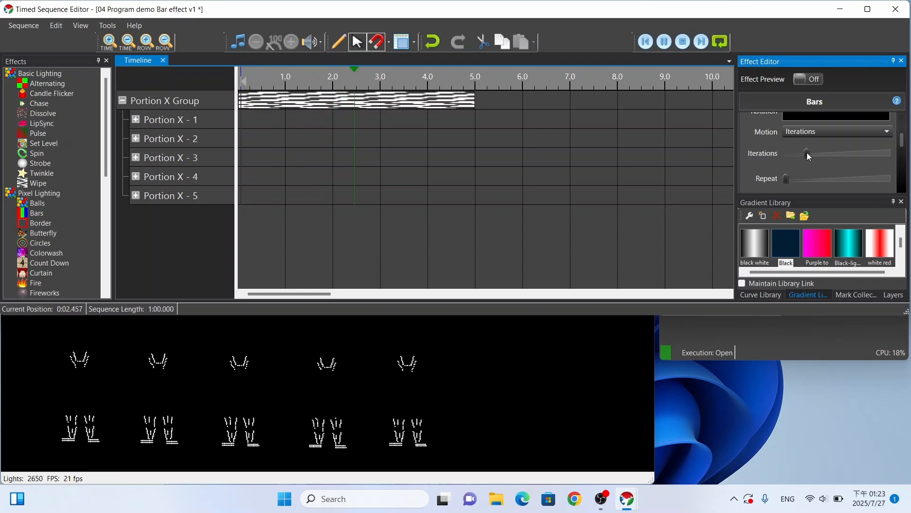
key(space)
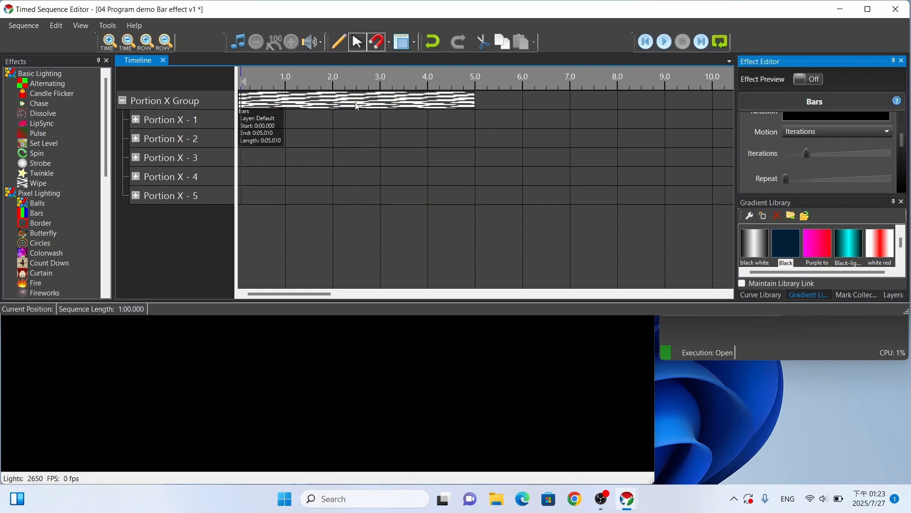
scroll(807, 151, down, 3)
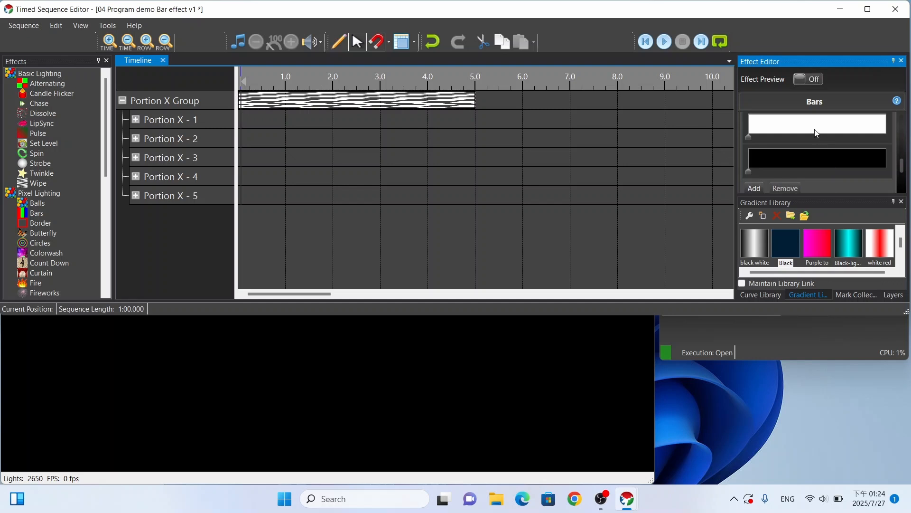
scroll(816, 135, up, 3)
click(243, 88)
key(space)
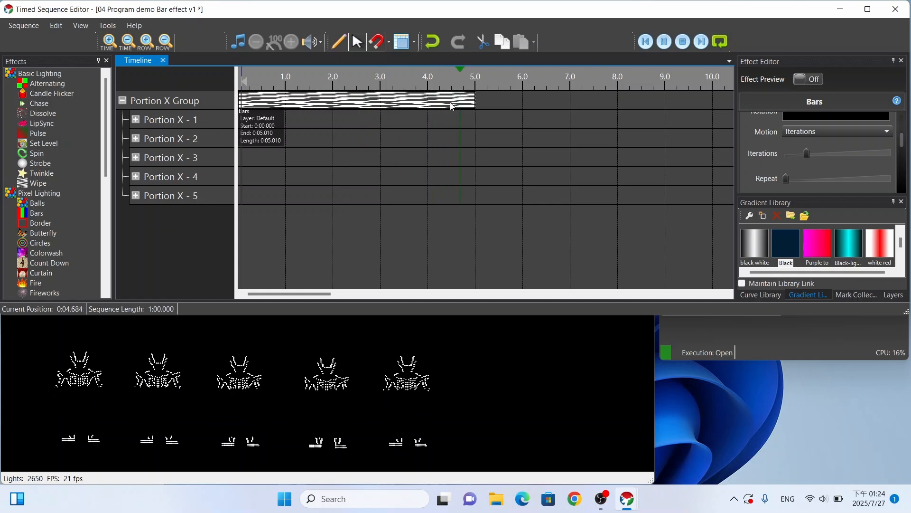
Set Iterations to the maximum of 20, preview the sequence from the start, and lower Iterations to the low end
drag(808, 154, 892, 158)
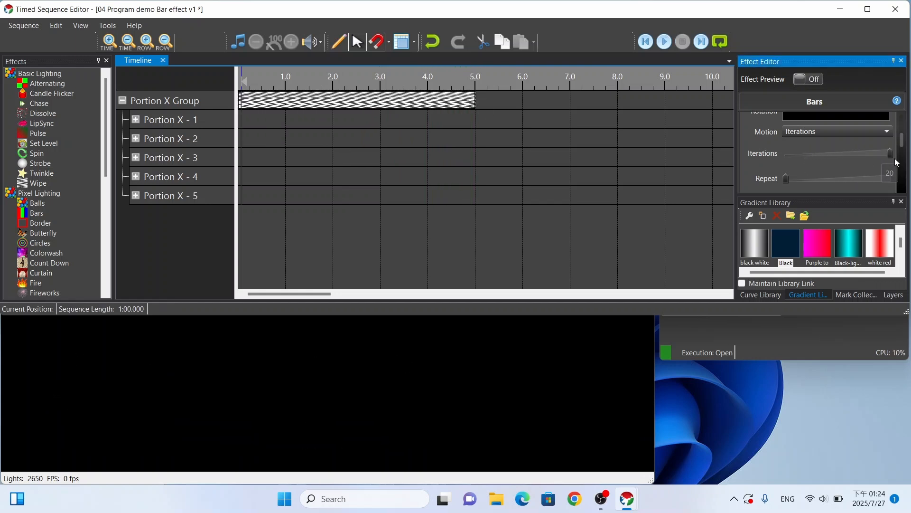
click(242, 87)
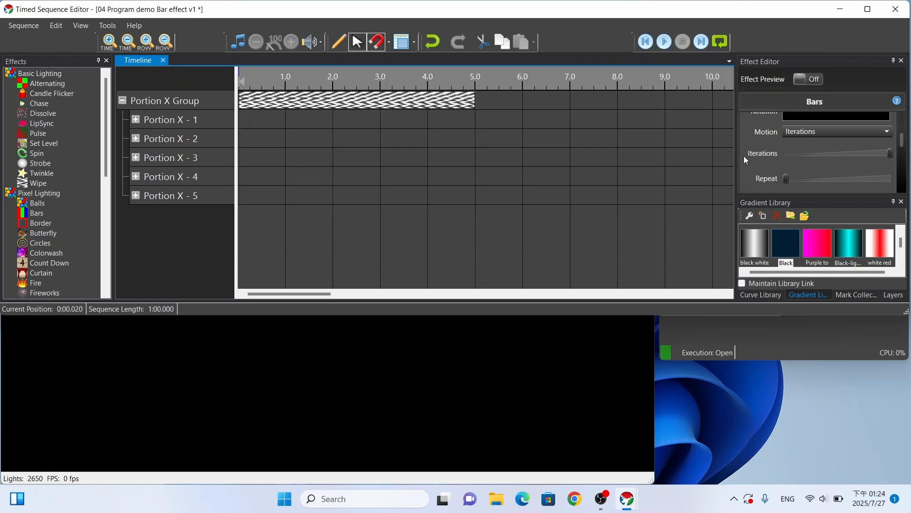
key(space)
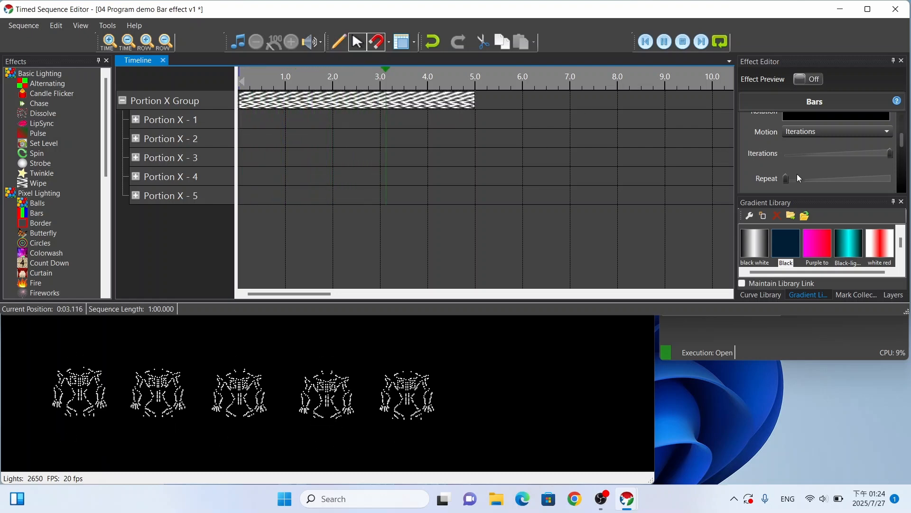
key(space)
drag(888, 153, 790, 152)
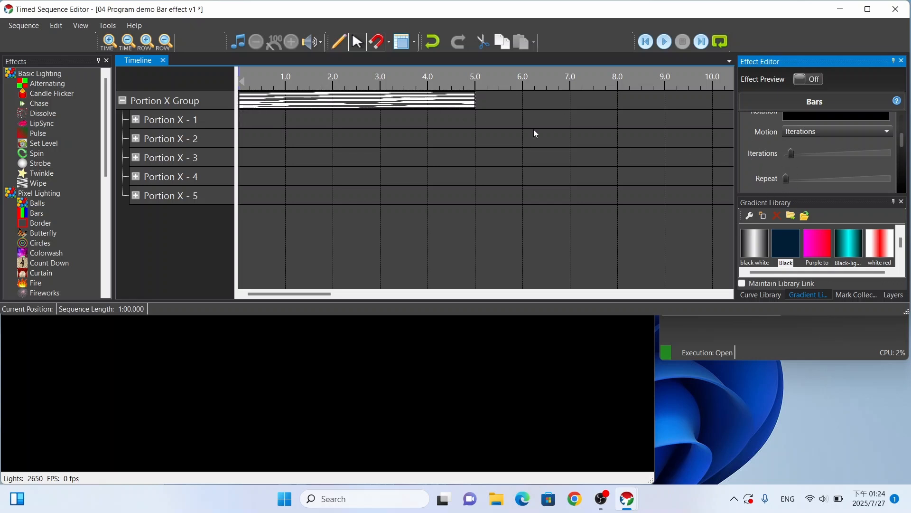
Set the Bars effect's Repeat value to 2 and preview the repeated bars
drag(786, 179, 798, 183)
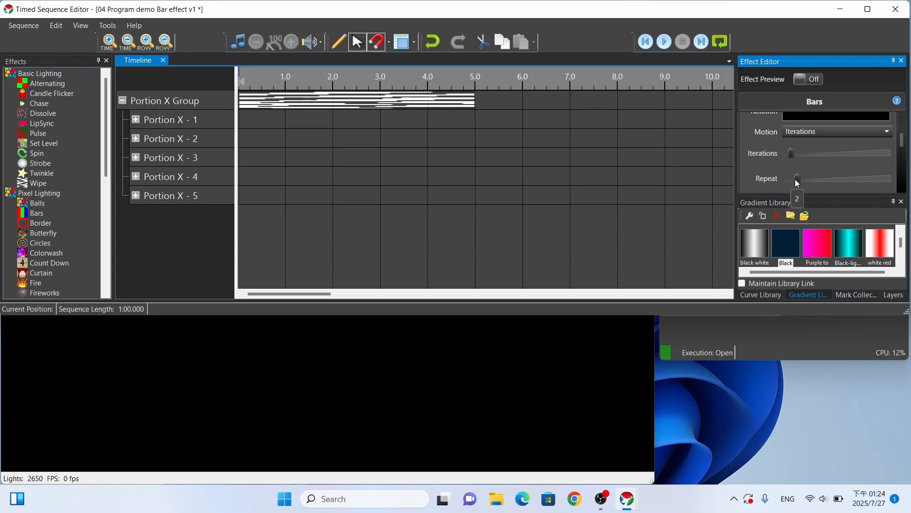
click(665, 42)
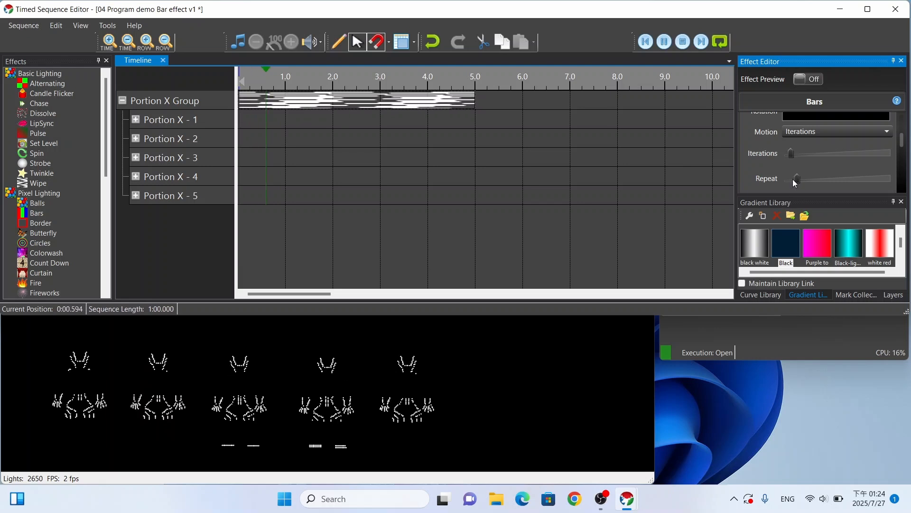
click(665, 42)
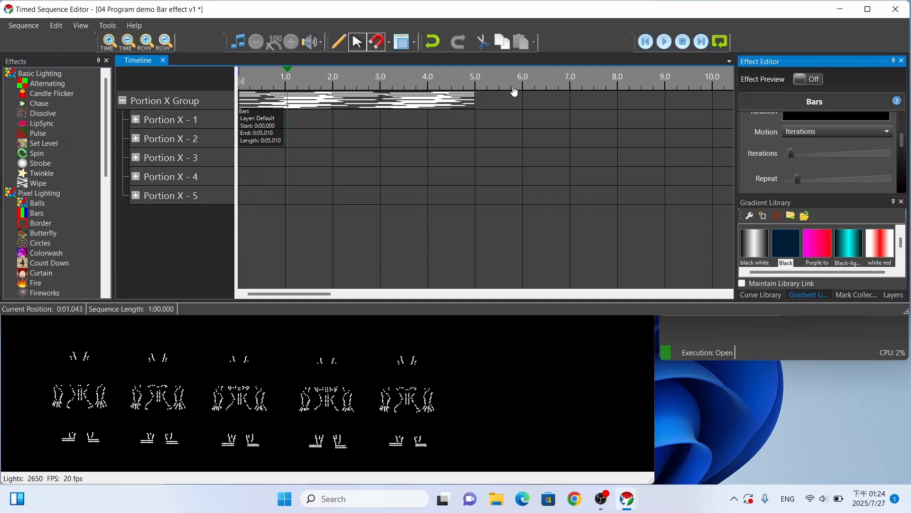
scroll(783, 177, down, 3)
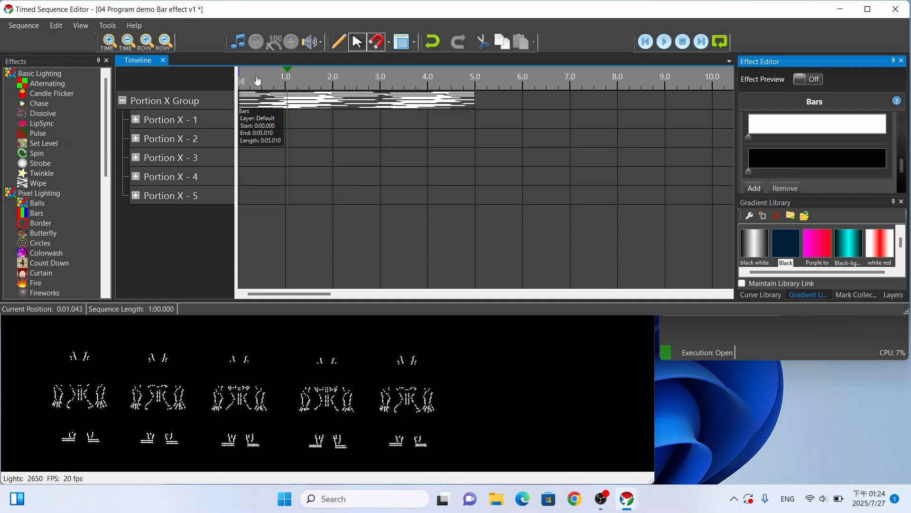
scroll(775, 154, up, 3)
Set the Bars effect's Repeat value to 1 and preview the sequence
drag(797, 120, 790, 119)
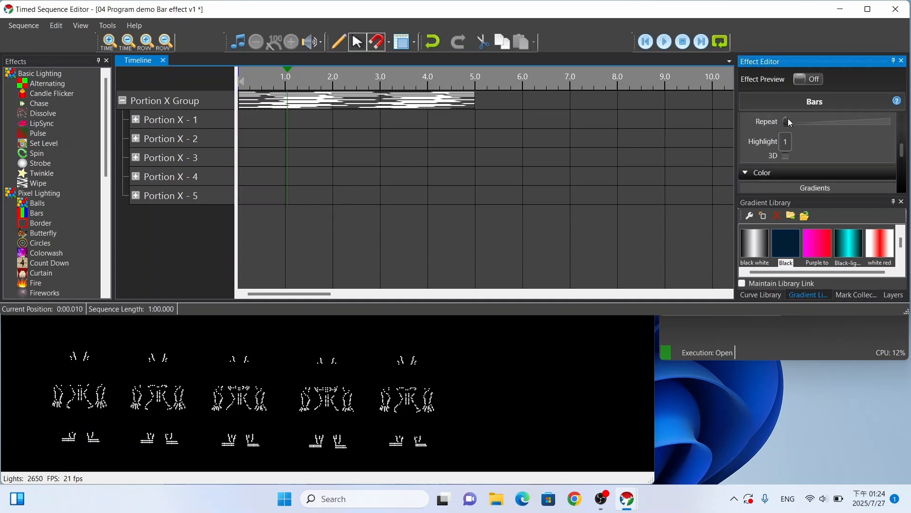
key(space)
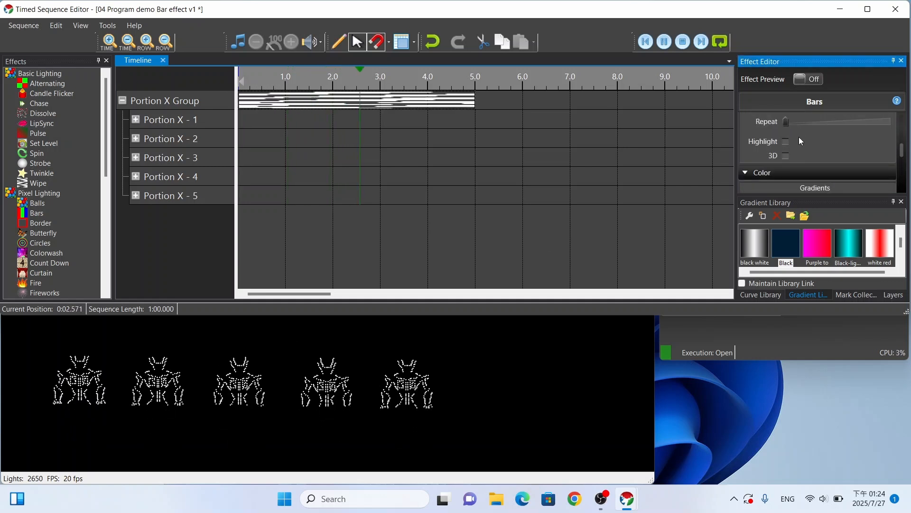
key(space)
Raise the Bars effect's Repeat value to about a third of its range and preview the thinner bars
drag(797, 126, 822, 123)
key(space)
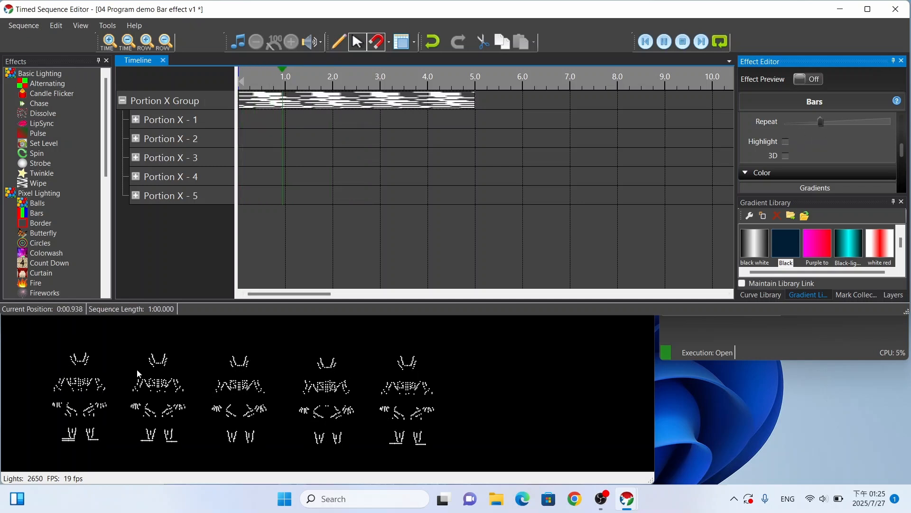
key(space)
Lower the Bars effect's Repeat value to its minimum and preview the bars again
scroll(818, 134, up, 1)
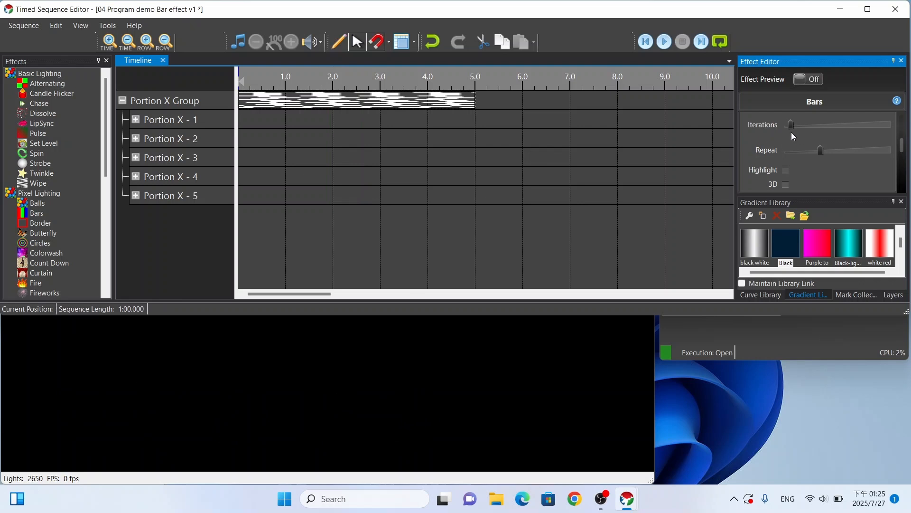
drag(816, 154, 736, 138)
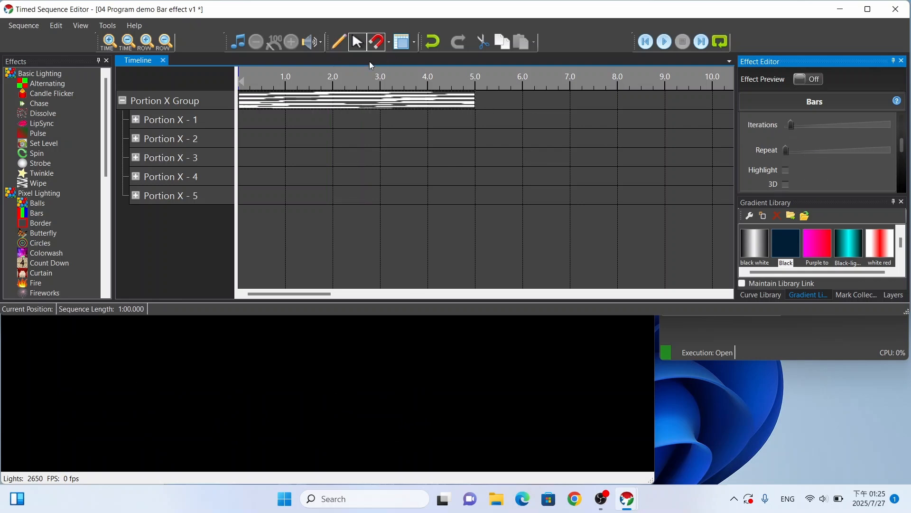
key(space)
key(space)
Replace the white gradient of the Bars effect with the Blue gradient from the library
scroll(802, 176, down, 1)
scroll(807, 168, down, 2)
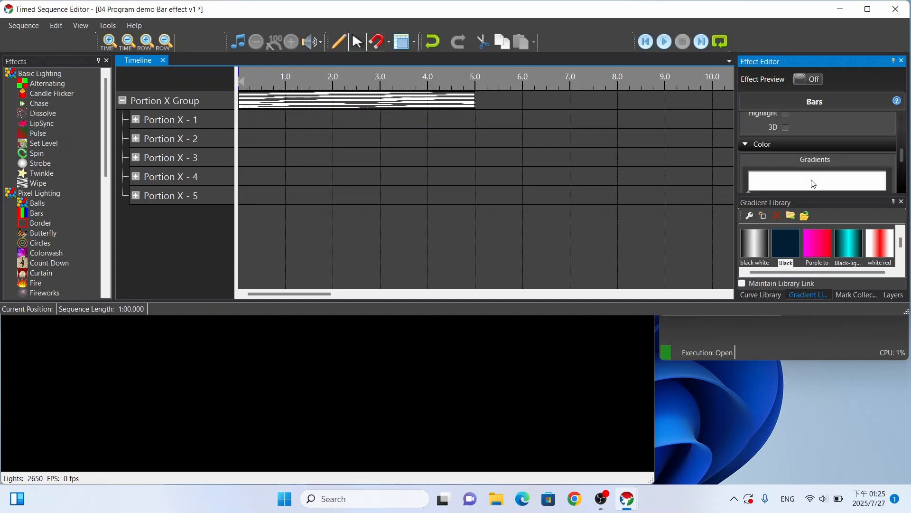
scroll(848, 255, down, 3)
drag(757, 260, 792, 159)
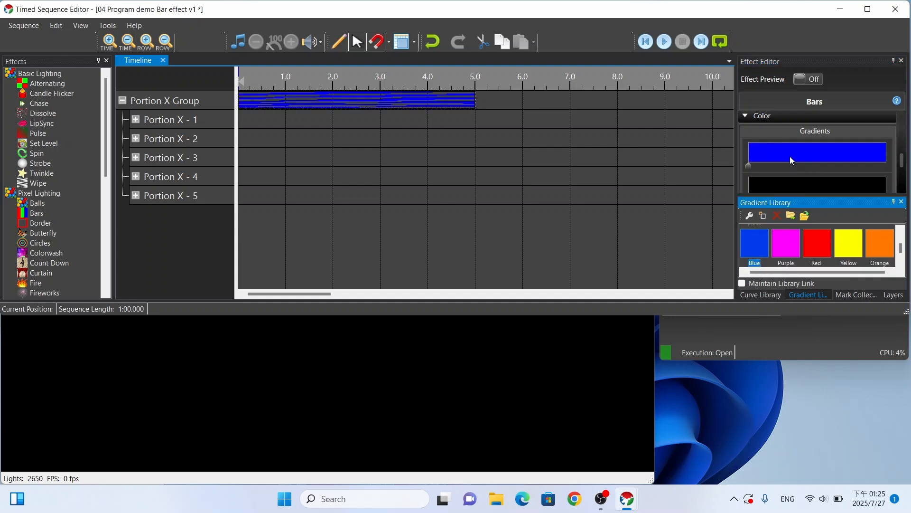
Enable Highlight on the Bars effect and preview the blue bars from near the start of the sequence
scroll(791, 156, up, 1)
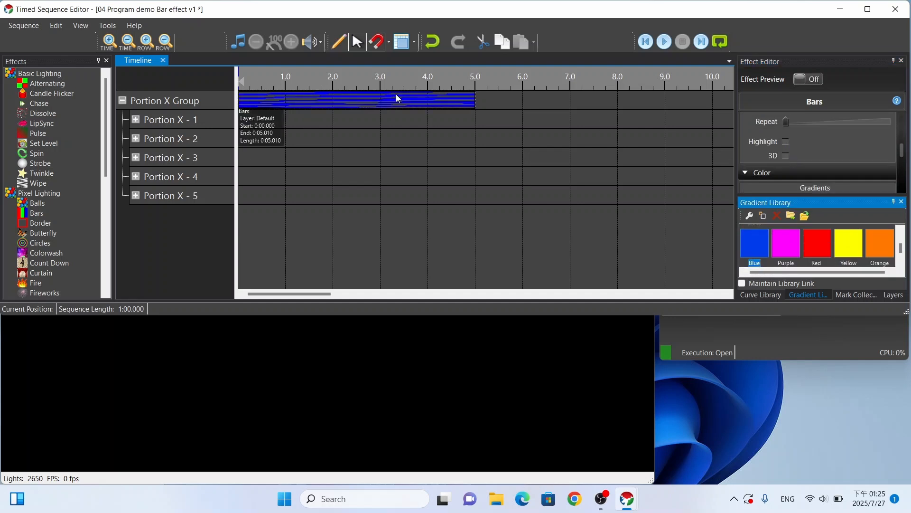
click(787, 141)
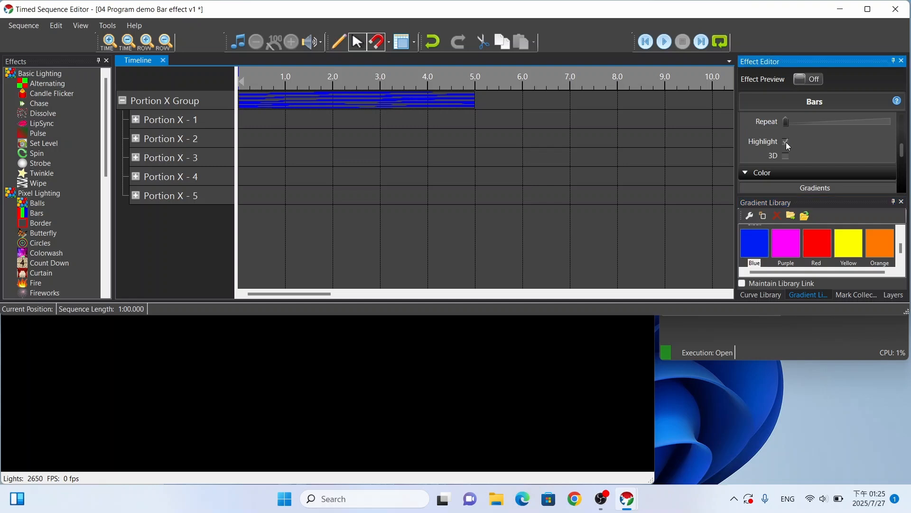
click(244, 84)
key(space)
key(space)
key(space)
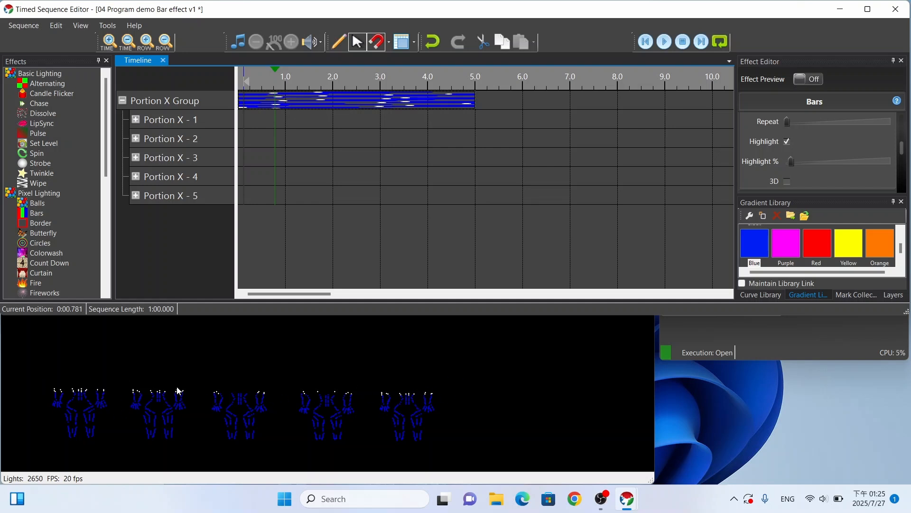
Raise the highlight percentage to just under half its range, preview it, and extend it to the maximum
drag(792, 162, 828, 162)
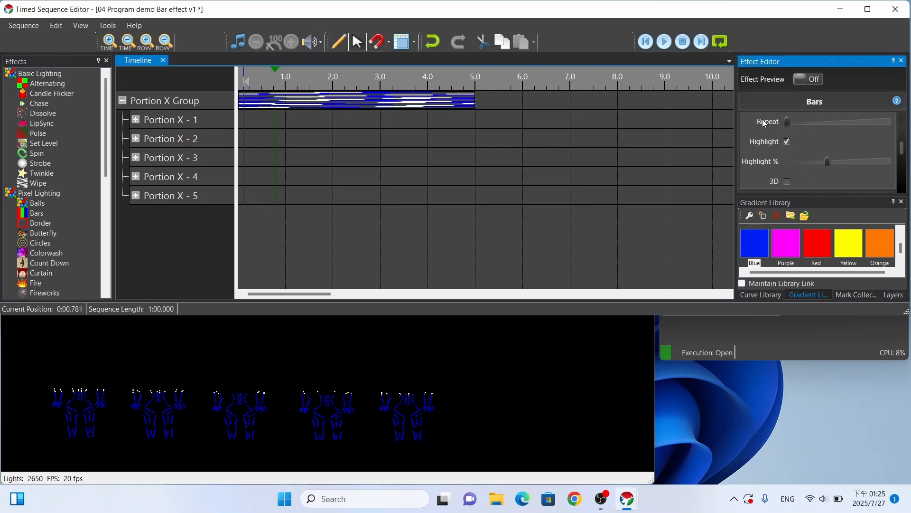
click(665, 44)
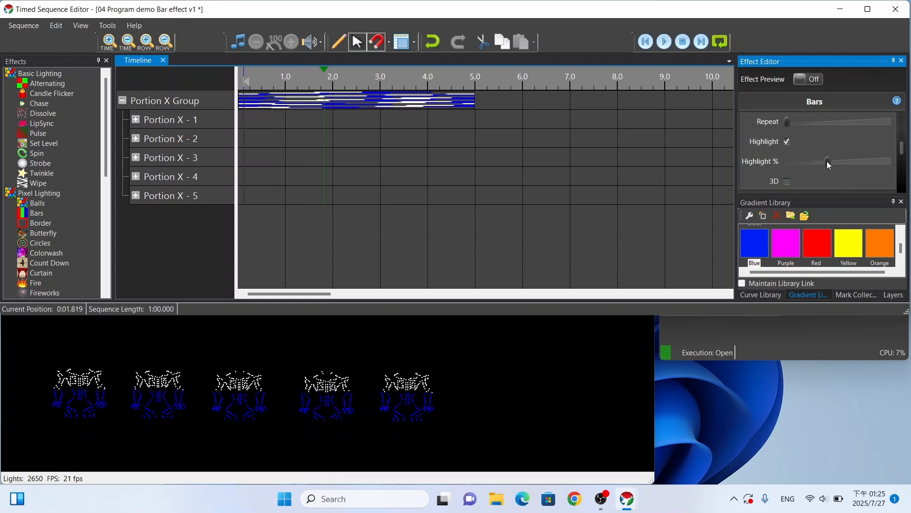
drag(828, 161, 891, 161)
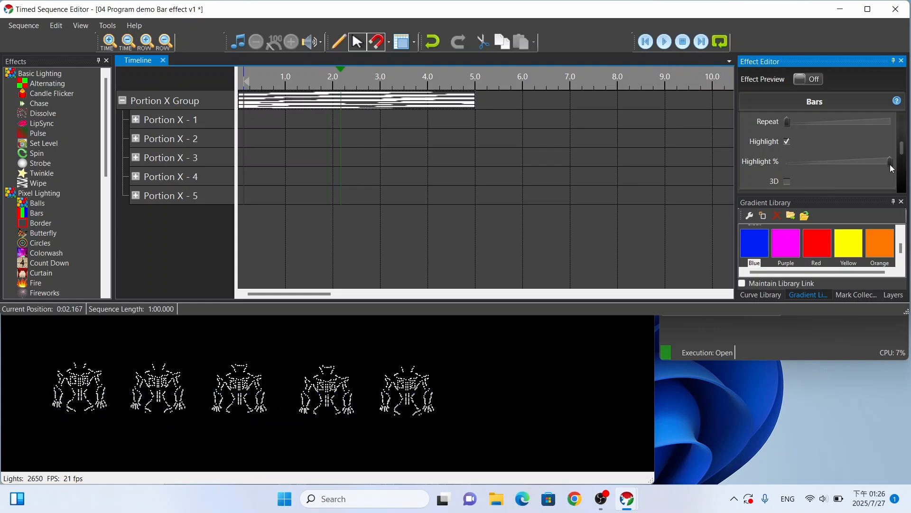
Lower the highlight percentage to near its minimum, preview the bars, and turn Highlight off
drag(891, 162, 795, 169)
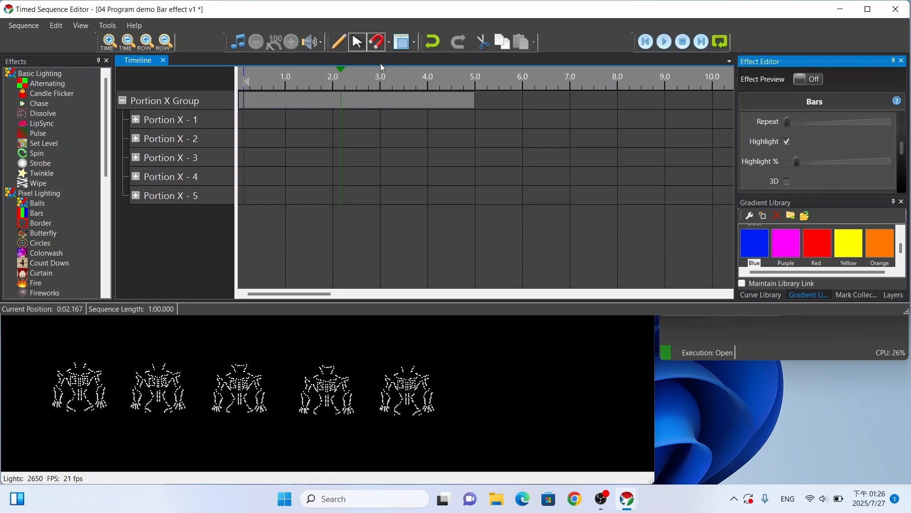
click(664, 46)
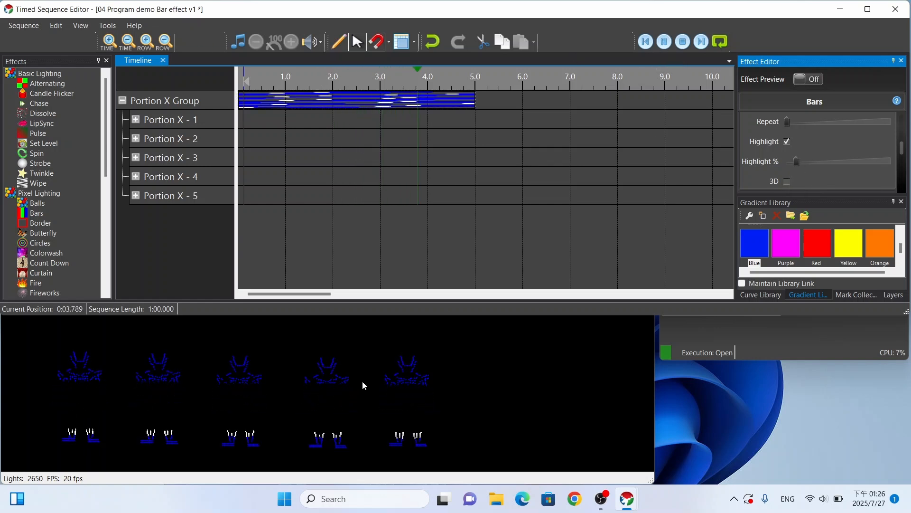
click(665, 43)
click(666, 43)
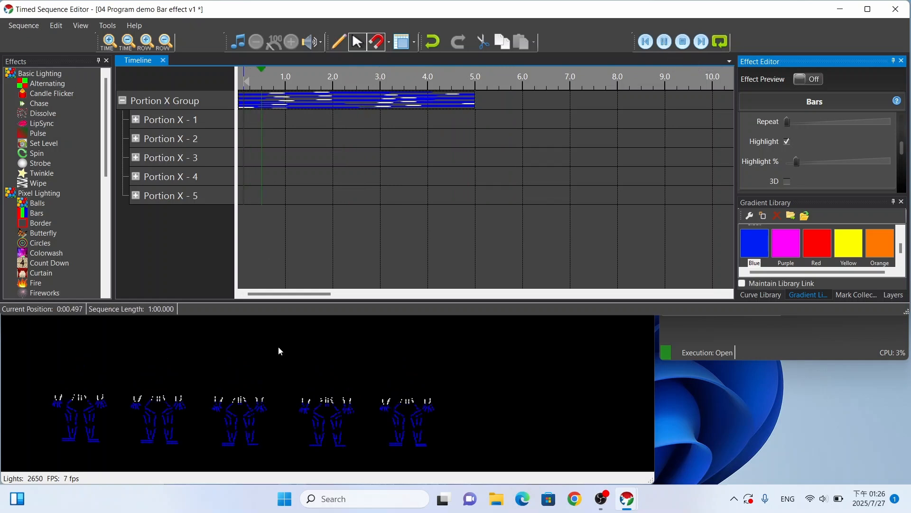
click(693, 43)
click(787, 142)
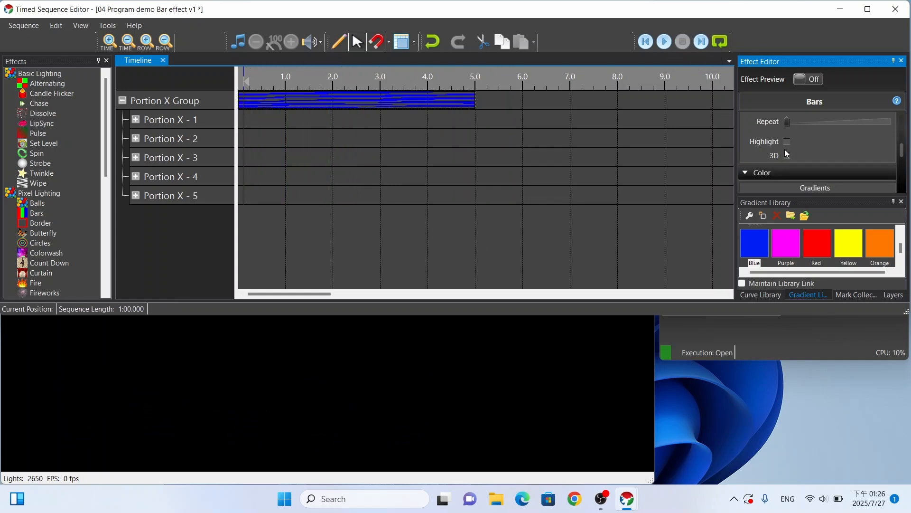
Enable 3D on the Bars effect, preview the blue bars, and turn 3D off again
click(788, 156)
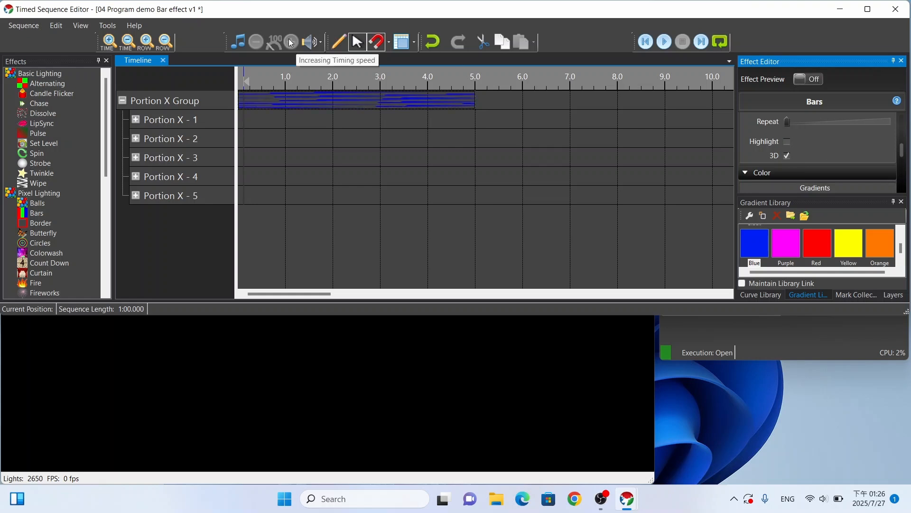
click(665, 43)
click(666, 43)
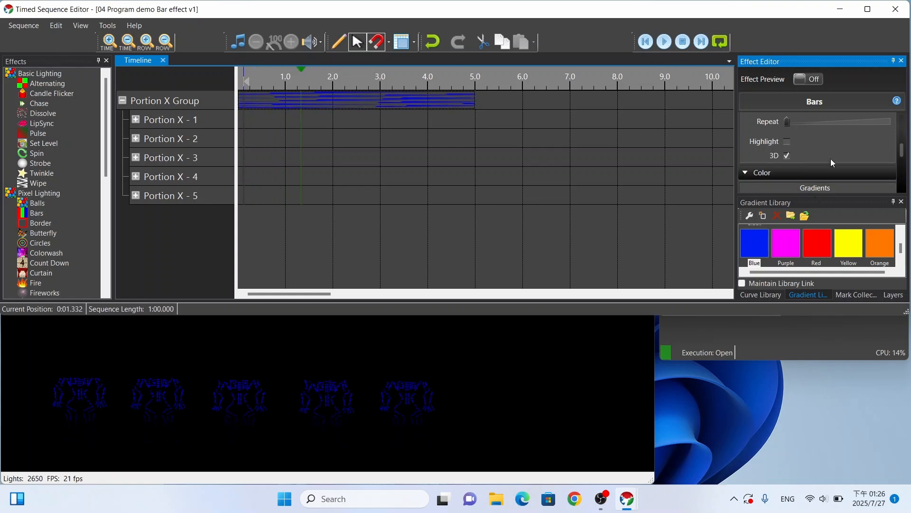
scroll(822, 174, down, 1)
scroll(778, 168, down, 1)
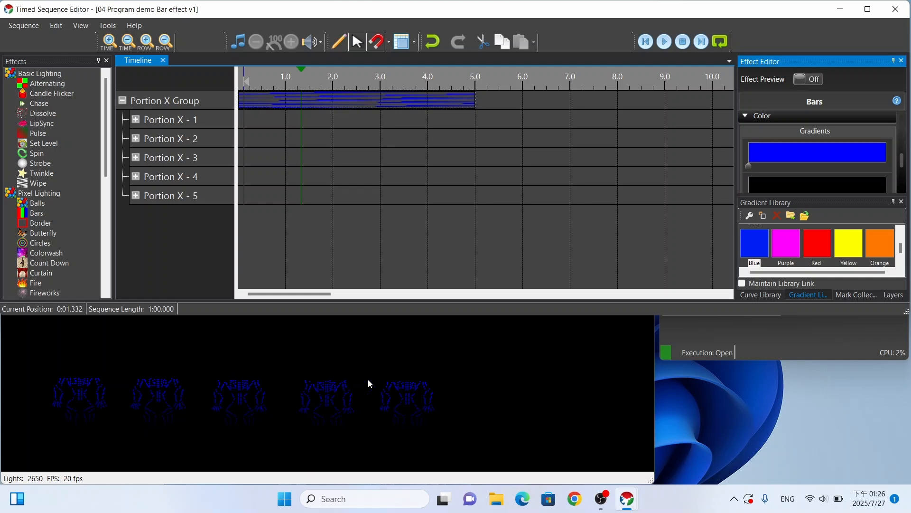
scroll(786, 131, up, 1)
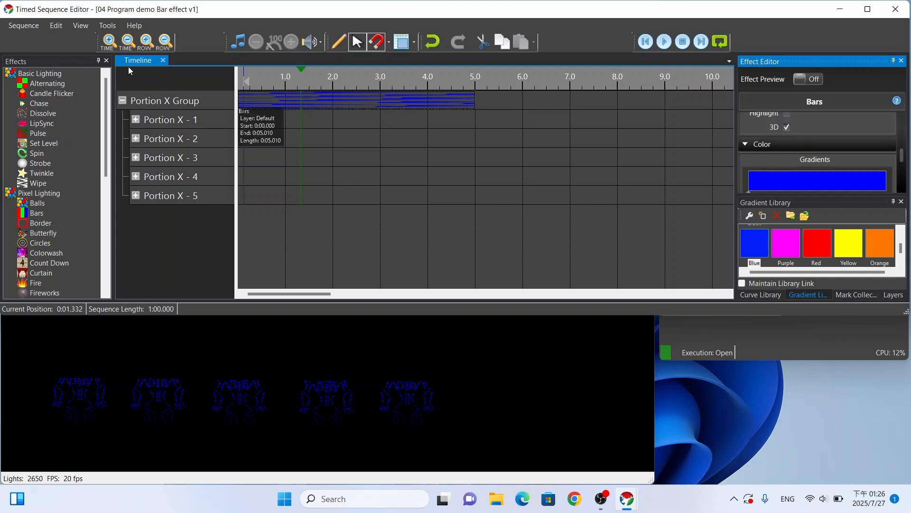
click(664, 42)
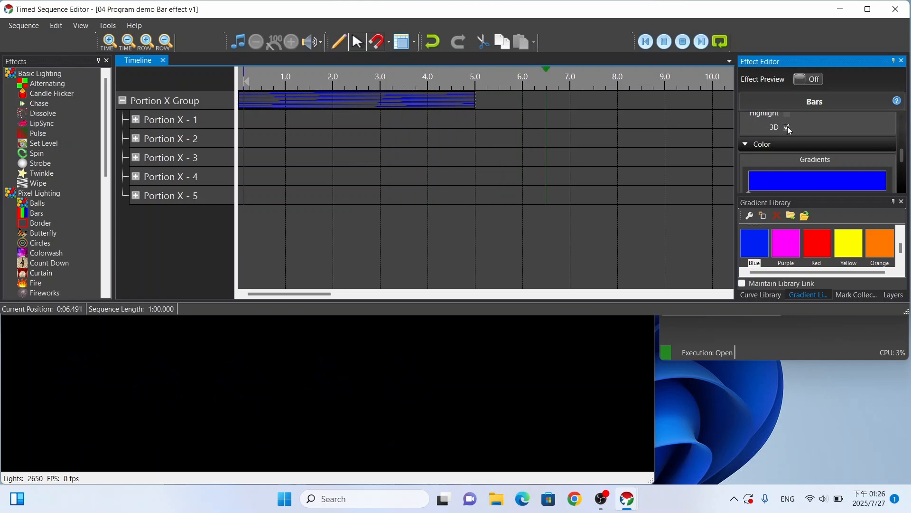
click(304, 71)
click(683, 42)
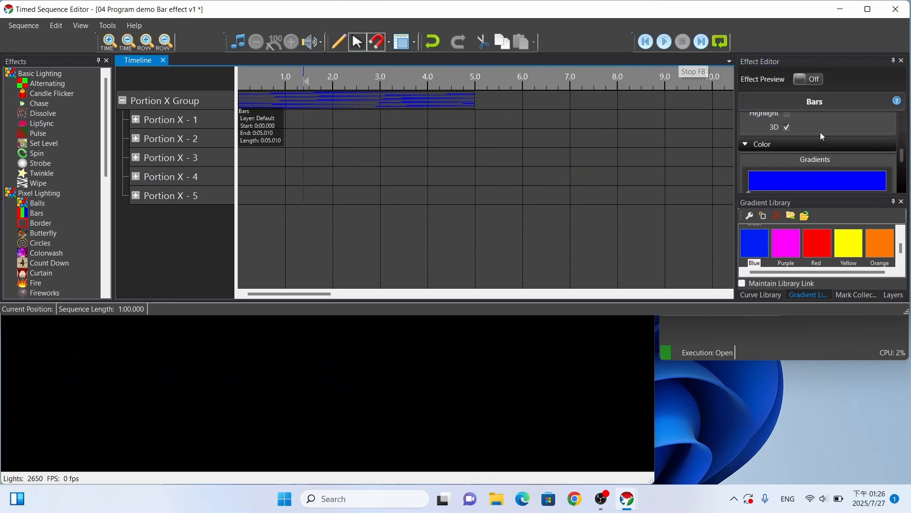
click(787, 127)
Set the Bar Type of the Bars effect to Zig Zag and preview it from near the start of the sequence
scroll(839, 172, up, 5)
click(838, 176)
click(839, 176)
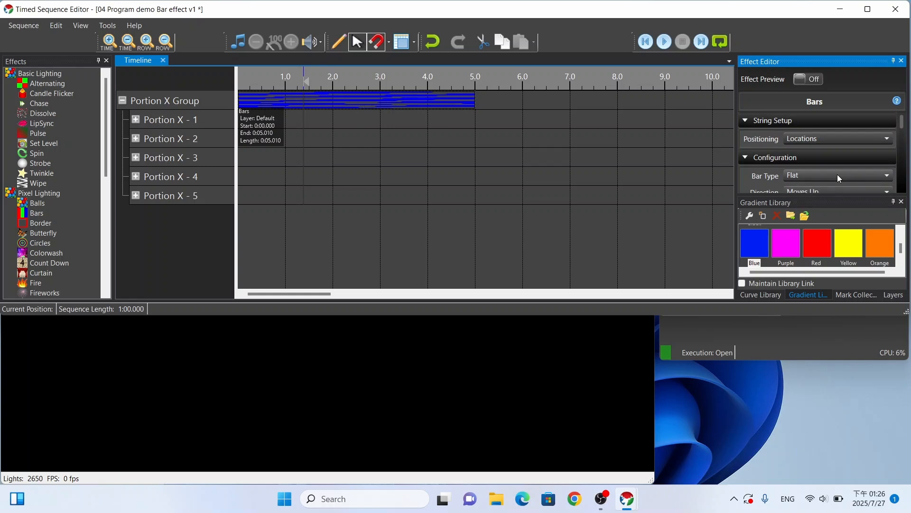
click(837, 175)
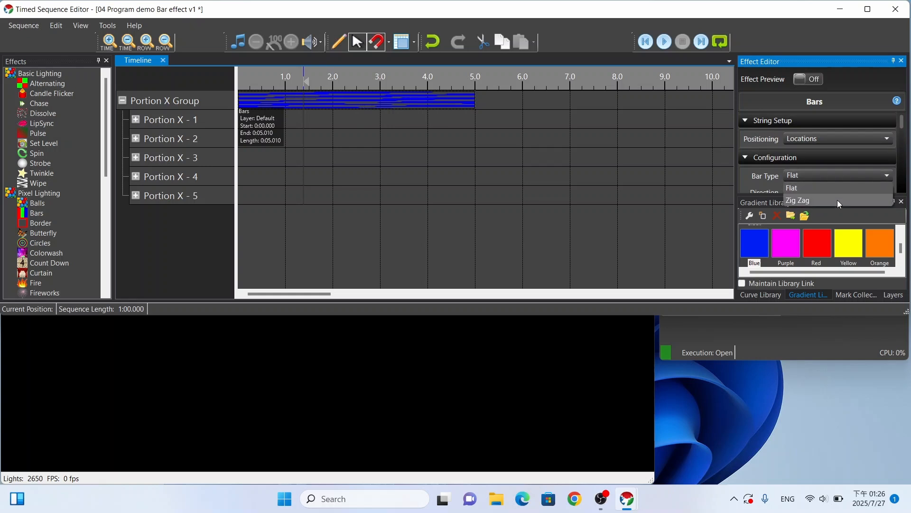
click(837, 200)
click(246, 81)
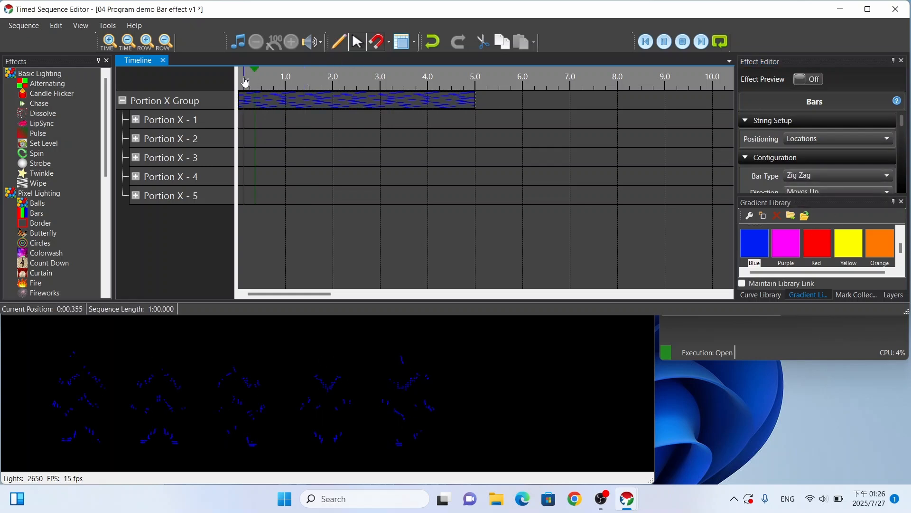
click(245, 82)
key(space)
Examine the Bars effect's settings, from the bar type and direction down to the Zig Zag Configuration
scroll(892, 171, down, 1)
scroll(870, 166, down, 3)
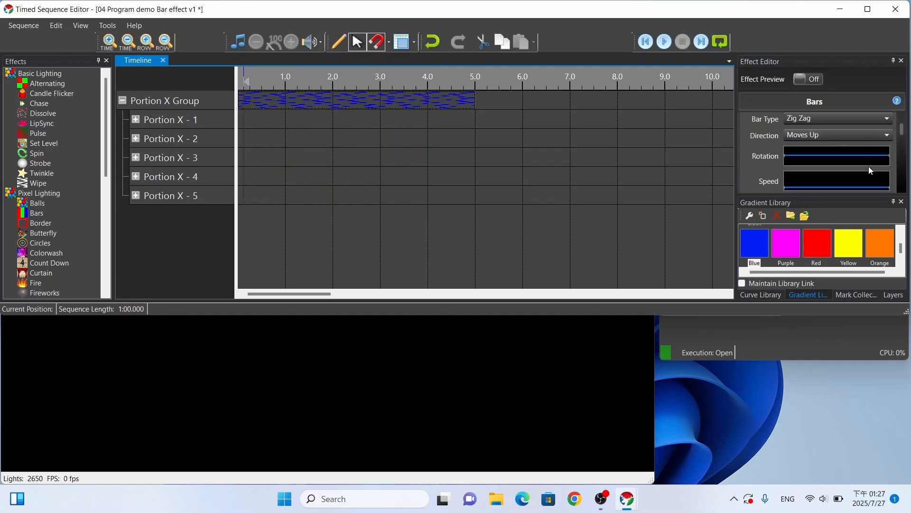
scroll(859, 155, up, 3)
scroll(859, 155, up, 1)
scroll(858, 154, down, 5)
scroll(856, 159, up, 5)
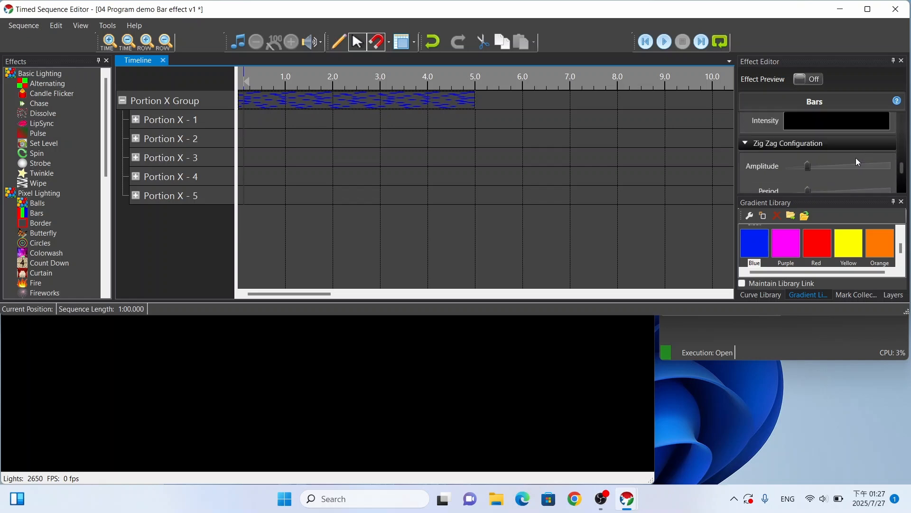
click(852, 164)
click(851, 164)
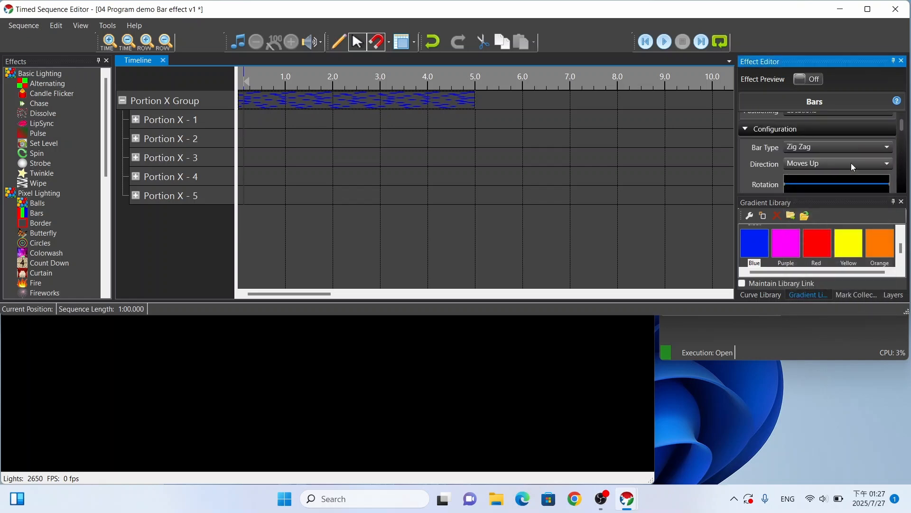
Set the Bars effect's Positioning to Strings with Vertical orientation and preview the zig zag bars
scroll(844, 129, up, 1)
click(844, 135)
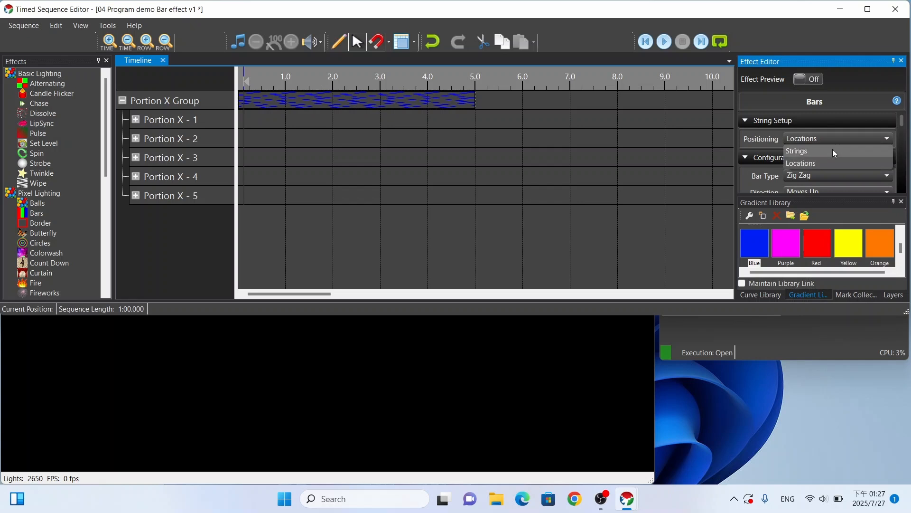
click(833, 150)
click(806, 159)
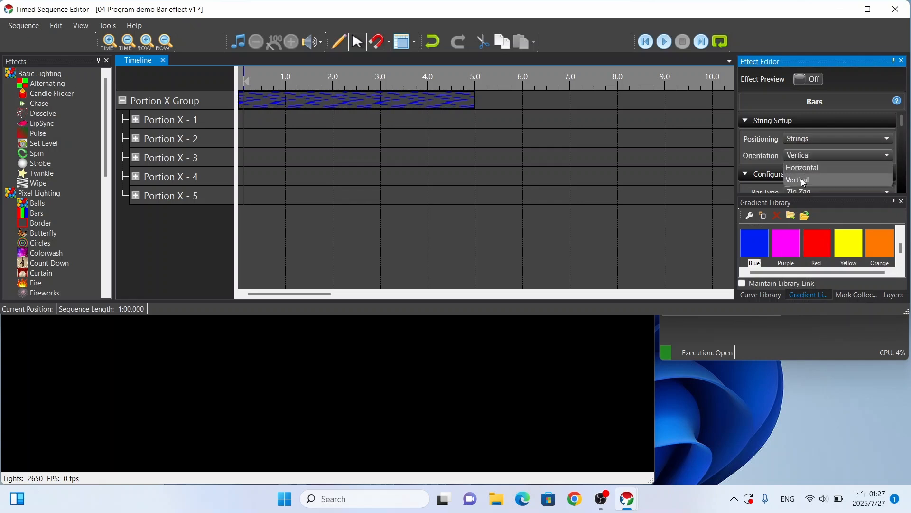
click(804, 182)
click(244, 84)
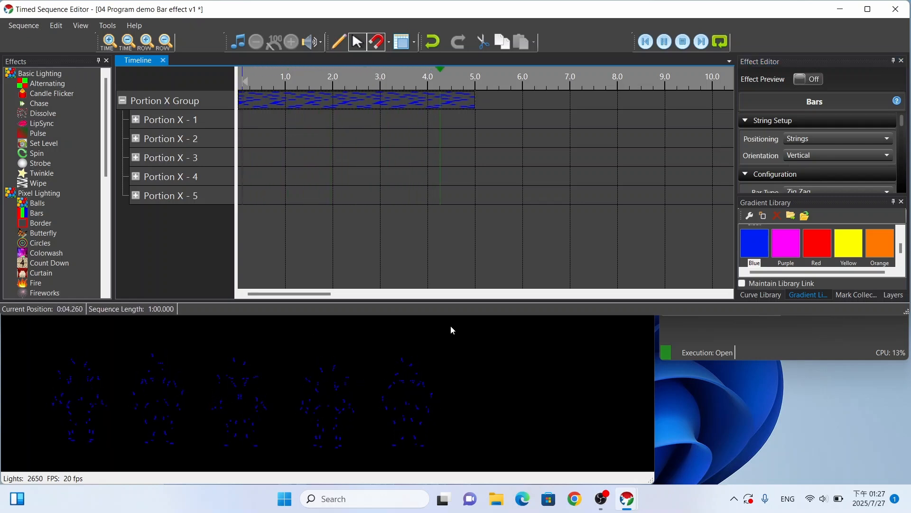
key(space)
Set the zig zag bars' Direction to Moves Down and preview the motion
drag(901, 122, 904, 136)
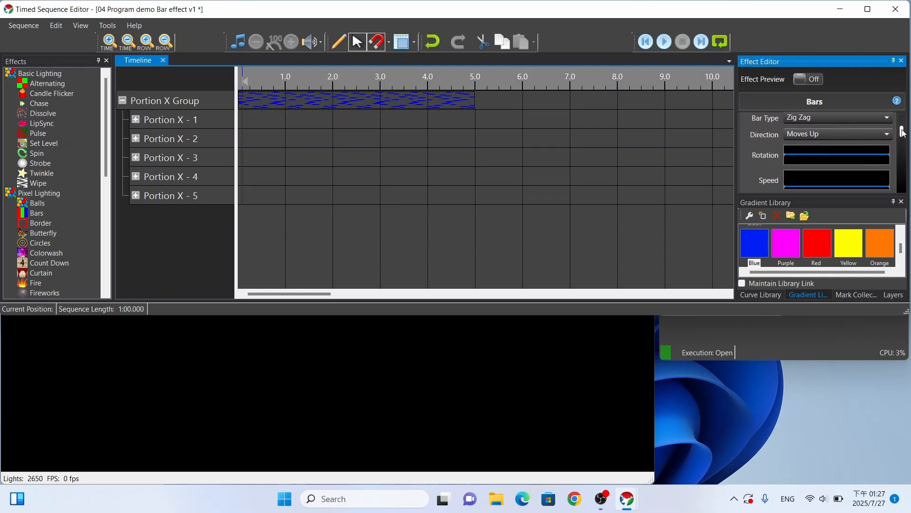
click(874, 134)
click(874, 134)
click(873, 133)
click(864, 158)
key(space)
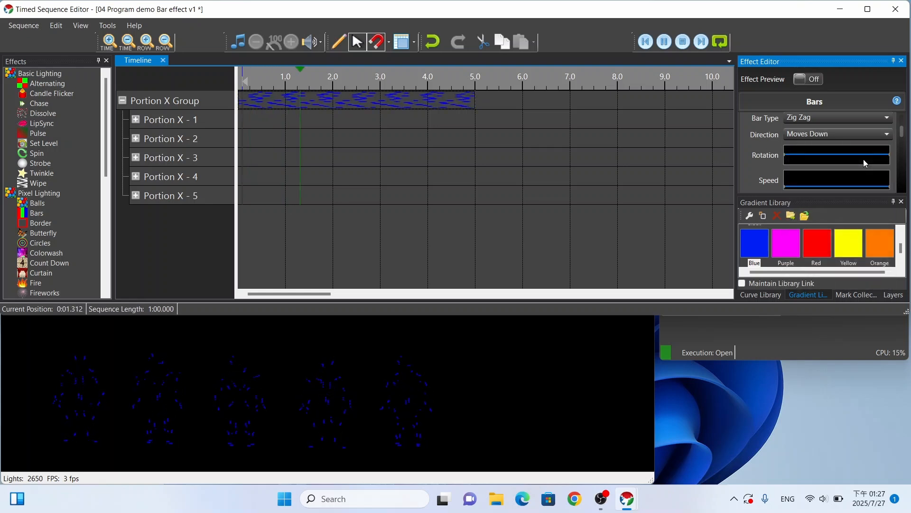
Set the zig zag bars' Direction back to Moves Up
click(864, 134)
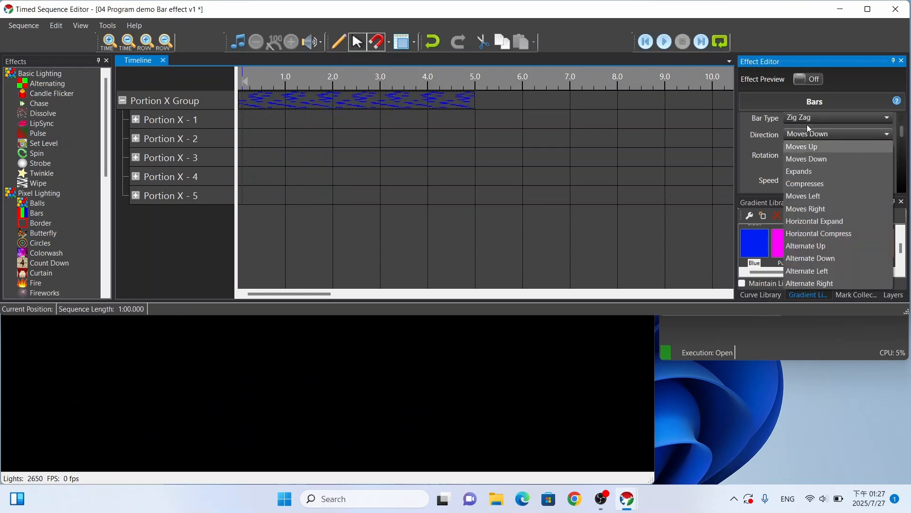
click(886, 133)
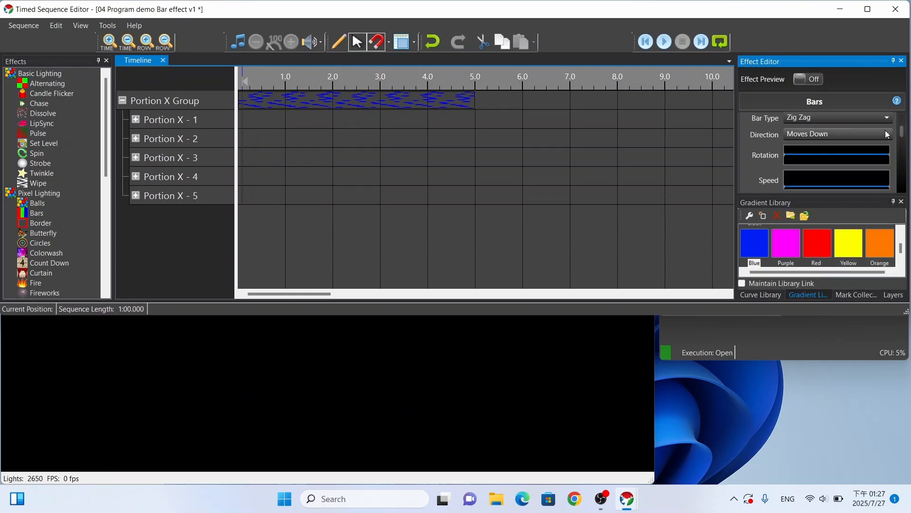
click(837, 133)
click(827, 144)
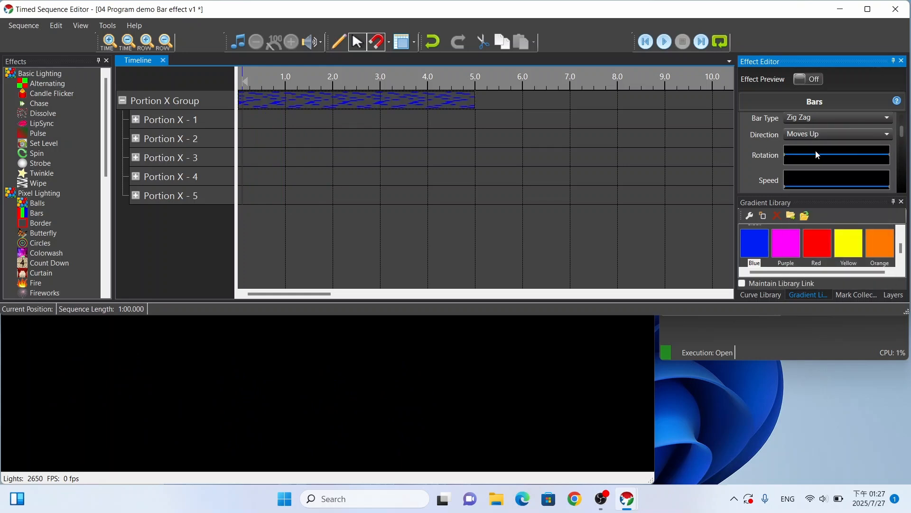
Raise the whole Rotation curve of the Bars effect to 70 and preview the rotated zig zag bars
click(819, 158)
drag(386, 168, 402, 113)
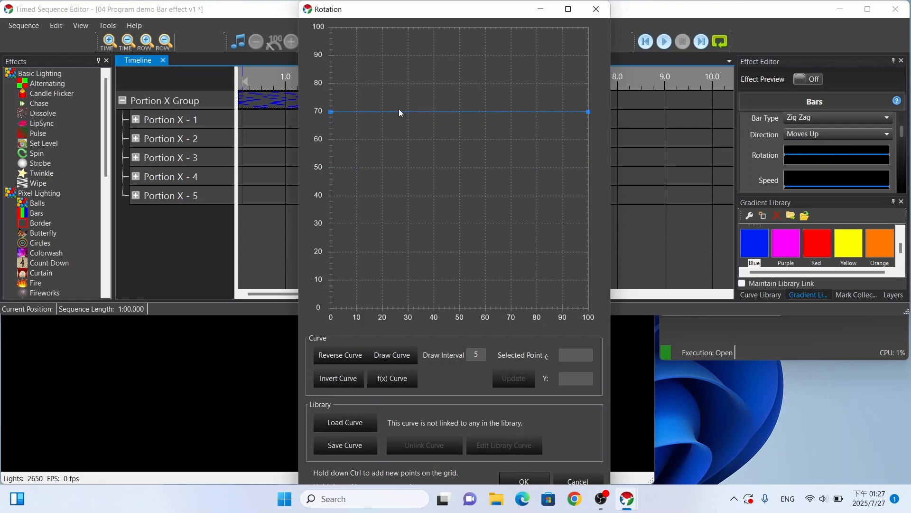
click(524, 480)
key(space)
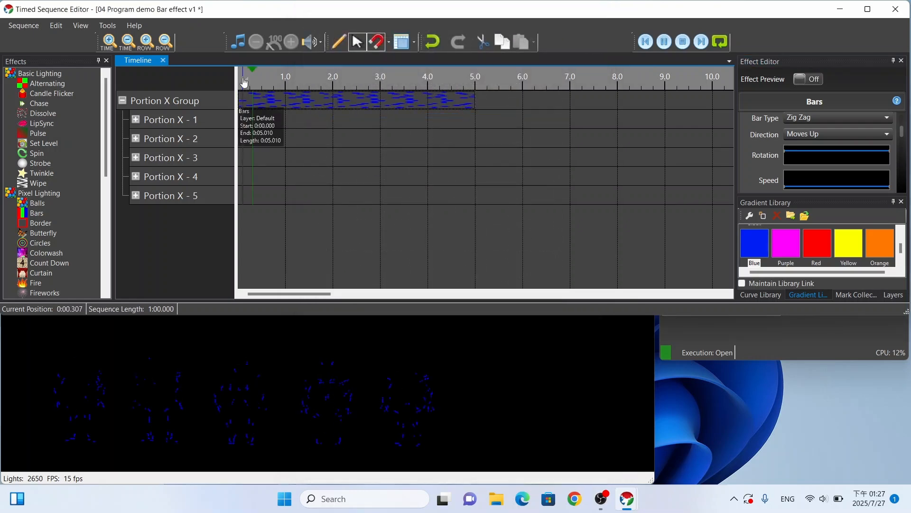
key(space)
Lower the whole Rotation curve of the Bars effect to about 50
click(816, 152)
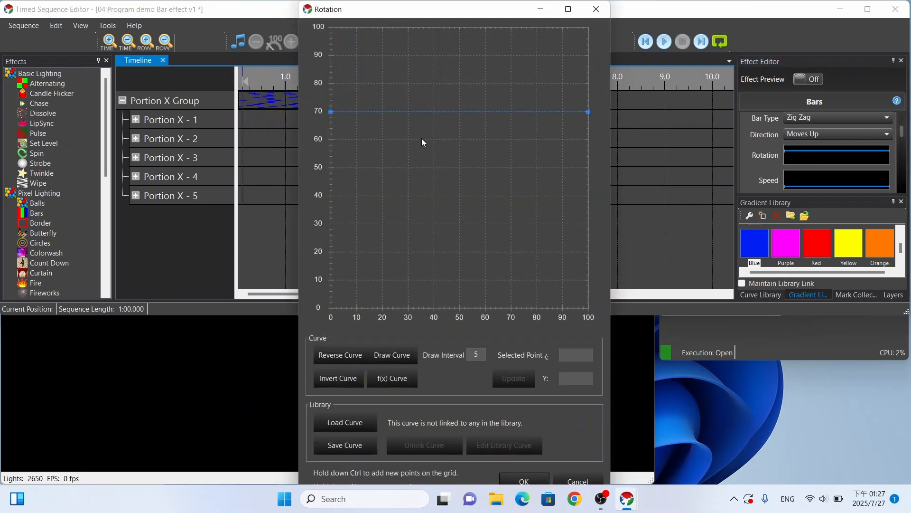
drag(428, 155, 426, 169)
click(536, 482)
Raise the whole Speed curve of the Bars effect to 20 and preview the faster motion
click(821, 184)
drag(411, 284, 414, 255)
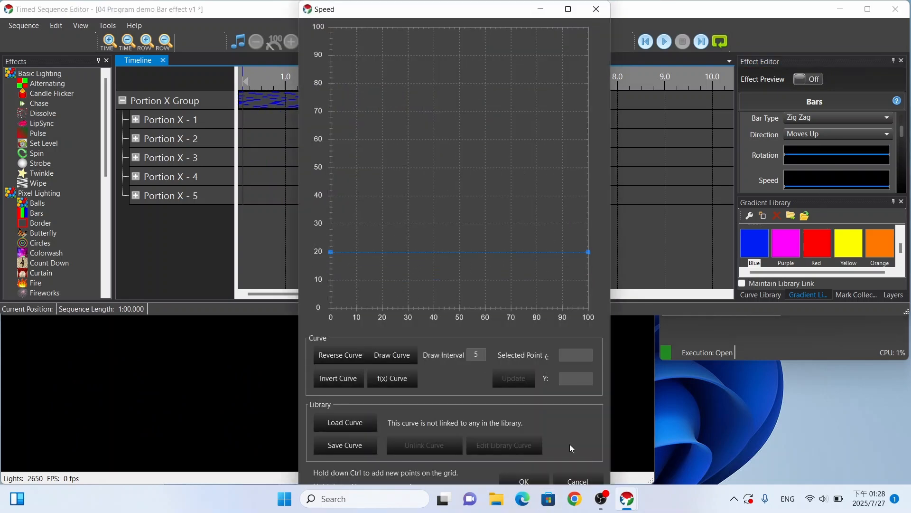
click(525, 481)
click(248, 82)
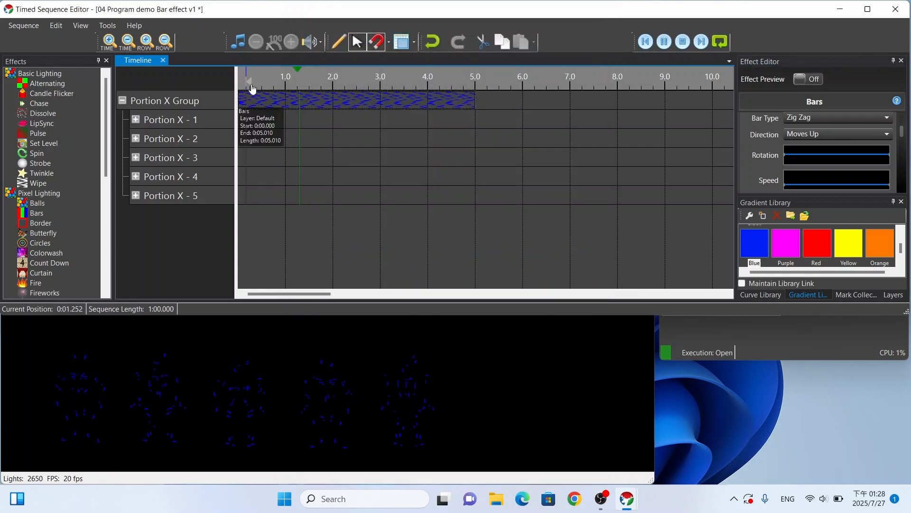
Lower the whole Speed curve of the Bars effect to about 5 and preview the slower motion
click(806, 185)
drag(470, 252, 468, 293)
click(524, 481)
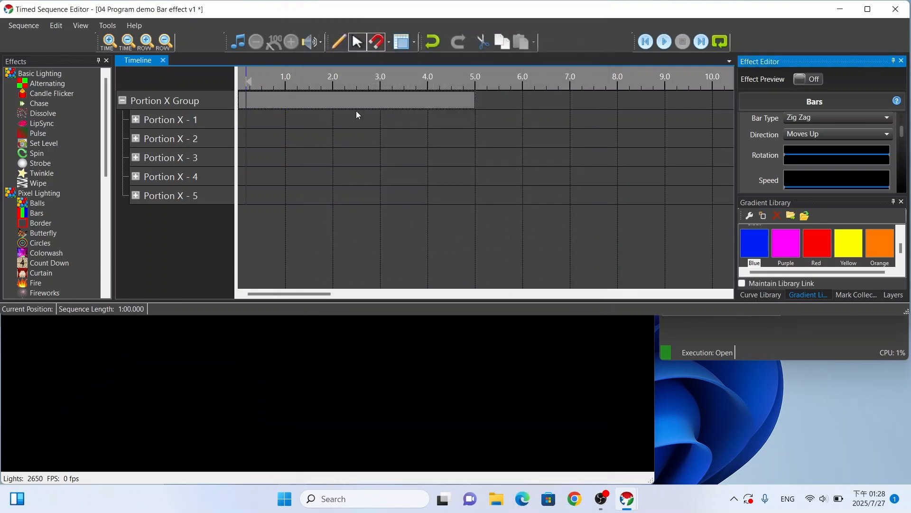
click(247, 85)
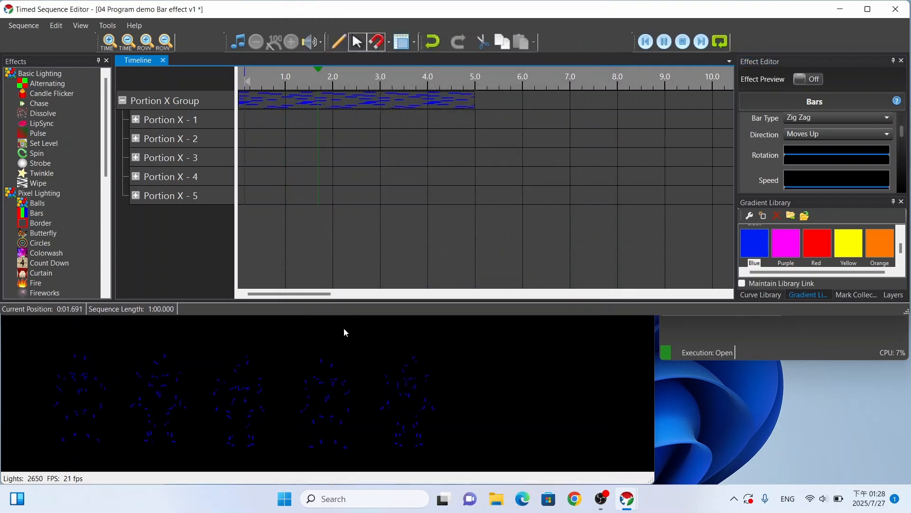
Set the whole Speed curve of the Bars effect to 10
click(828, 184)
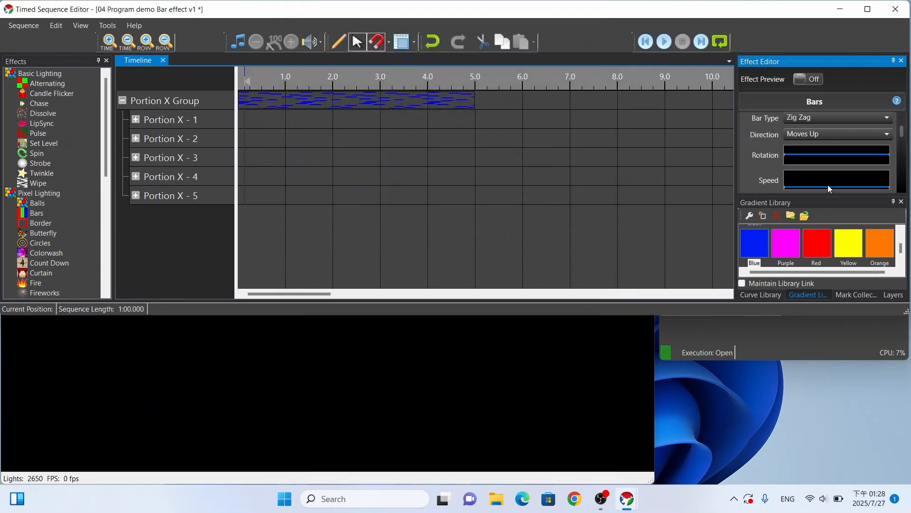
drag(437, 292, 439, 280)
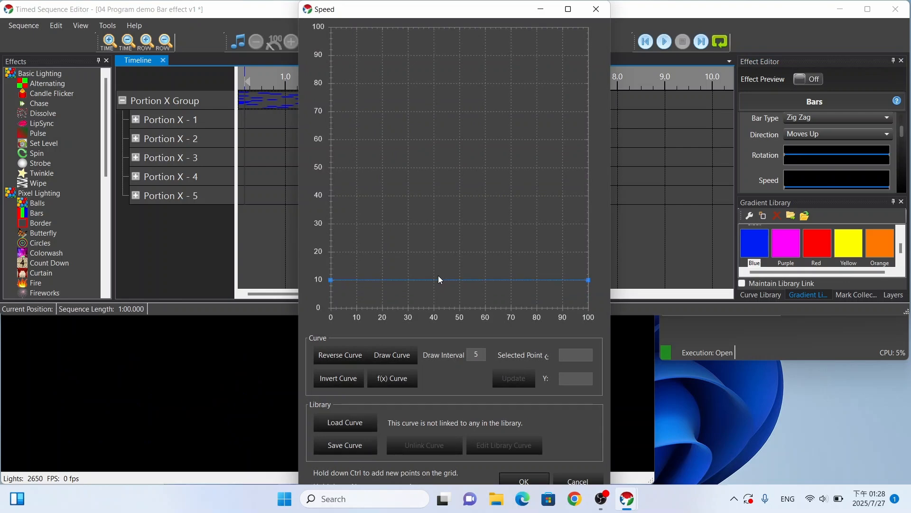
click(524, 478)
Enable Highlight on the zig zag bars and preview the effect
scroll(761, 162, down, 1)
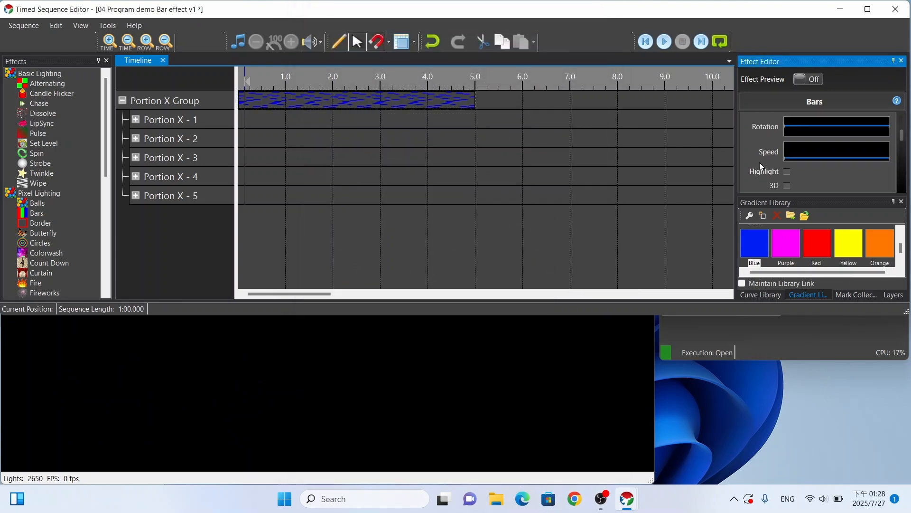
scroll(759, 164, down, 1)
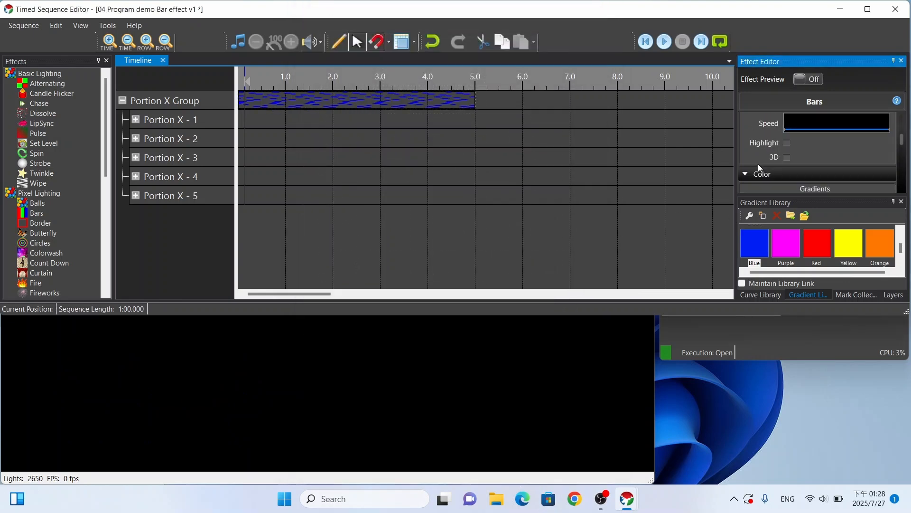
click(788, 142)
key(space)
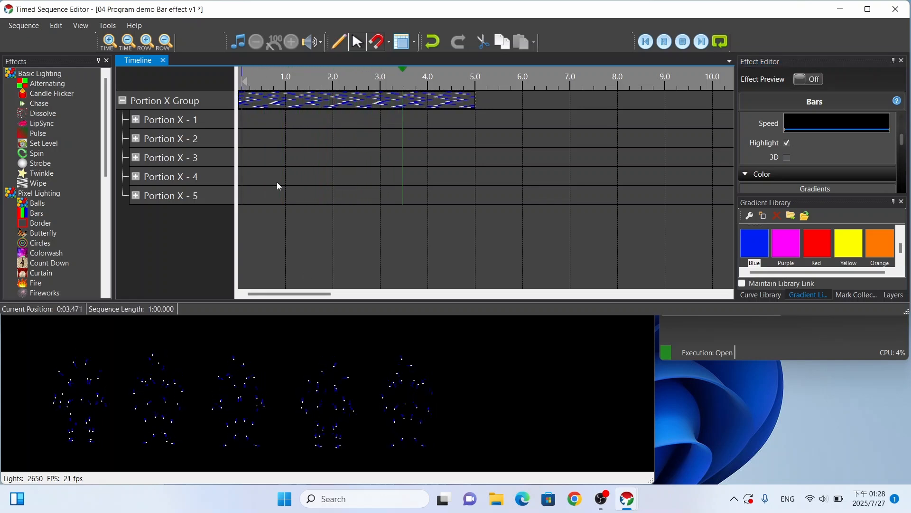
key(space)
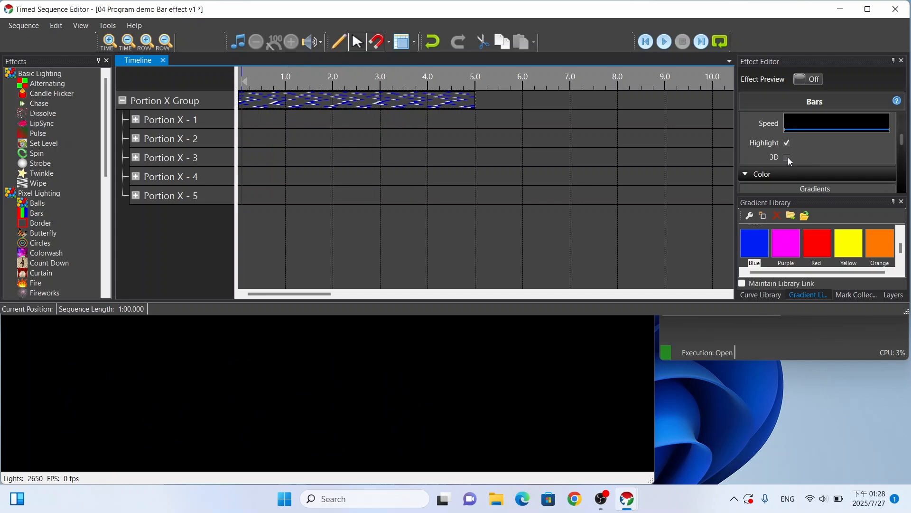
Enable 3D together with Highlight on the zig zag bars and preview them from the start of the sequence
click(788, 158)
click(240, 86)
key(space)
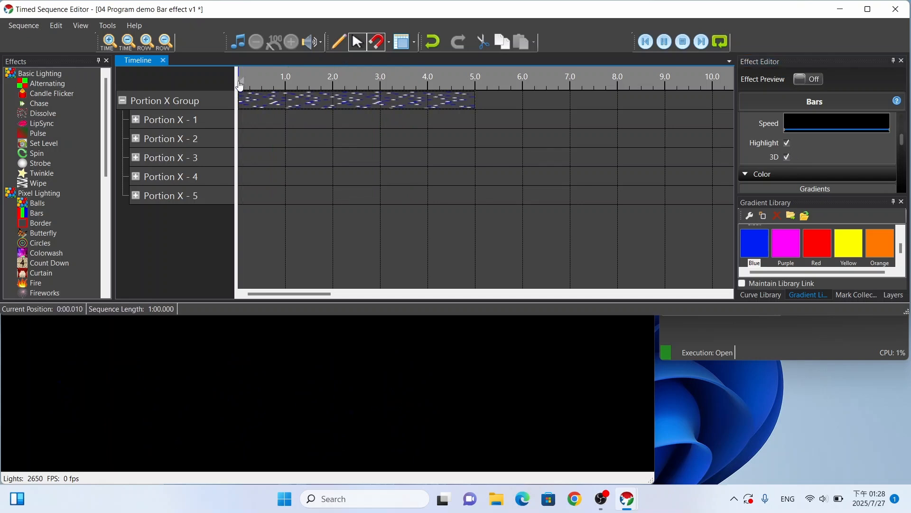
key(space)
key(space)
key(space)
scroll(859, 136, down, 2)
scroll(859, 136, up, 3)
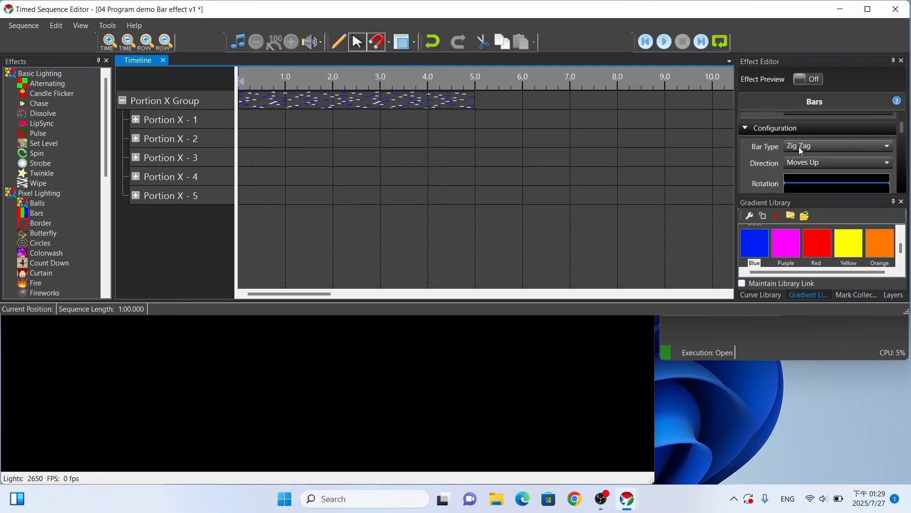
Try higher Amplitude and Period values for the zig zag bars, returning each slider to about its starting value
scroll(807, 146, down, 5)
scroll(819, 149, down, 2)
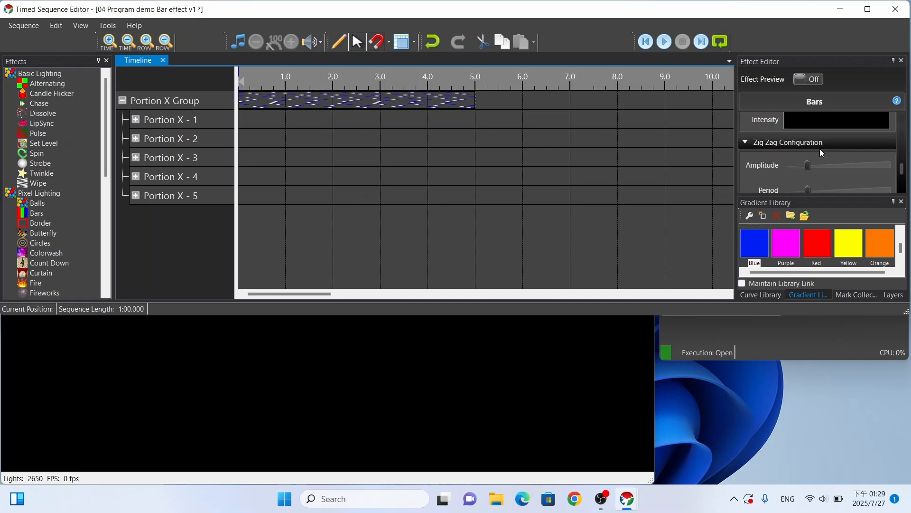
scroll(804, 151, down, 2)
scroll(804, 157, up, 1)
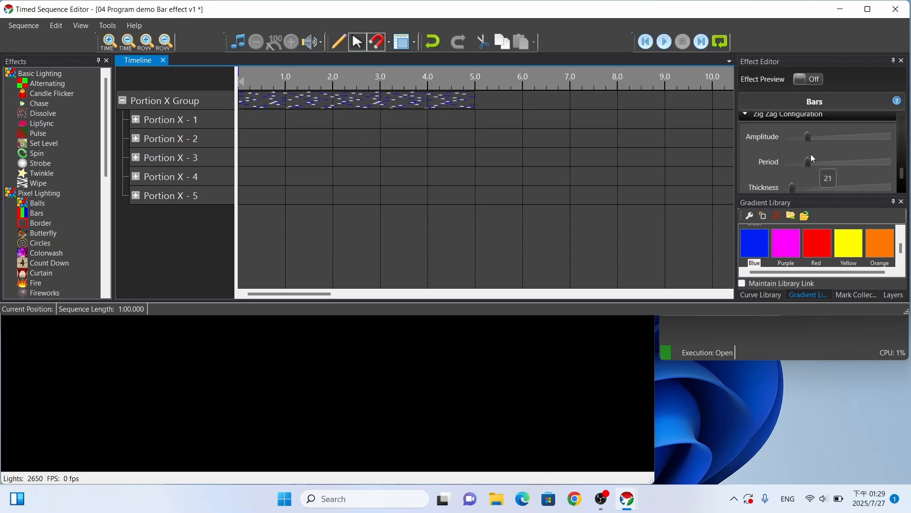
drag(807, 136, 865, 138)
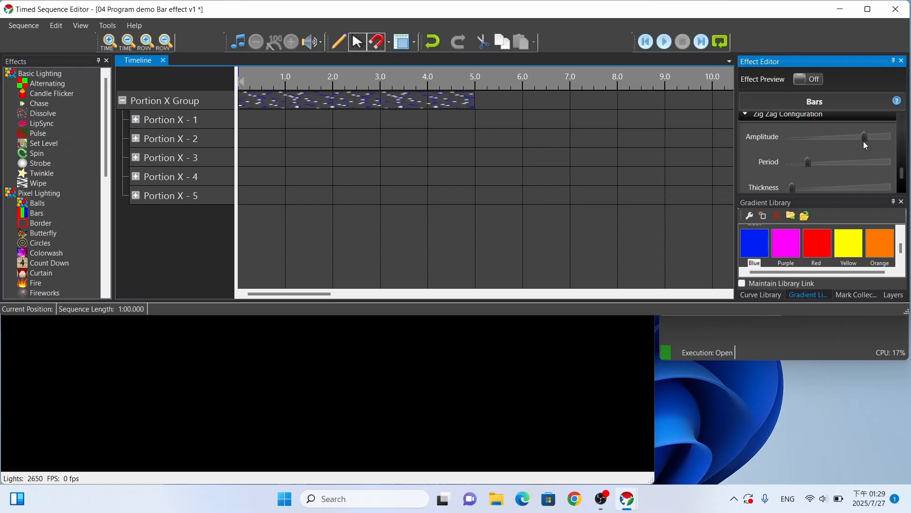
drag(882, 144, 808, 137)
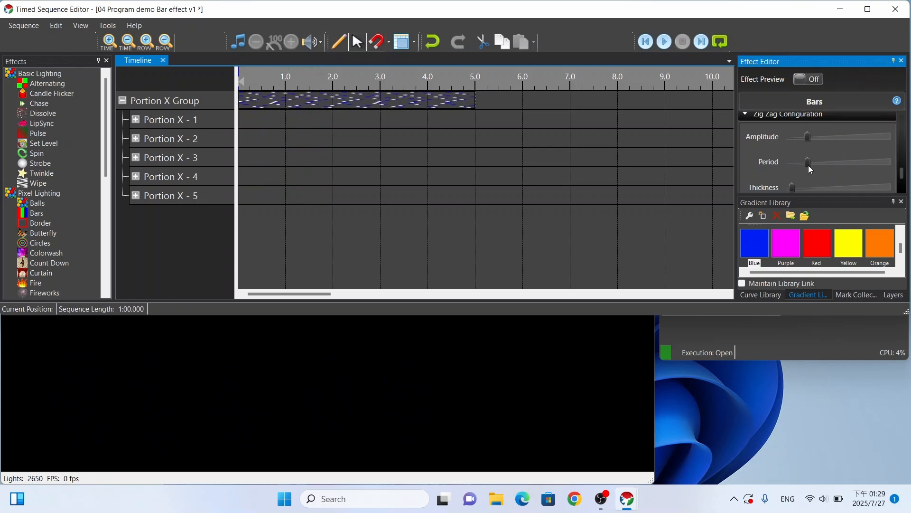
drag(878, 176, 812, 179)
scroll(812, 180, down, 3)
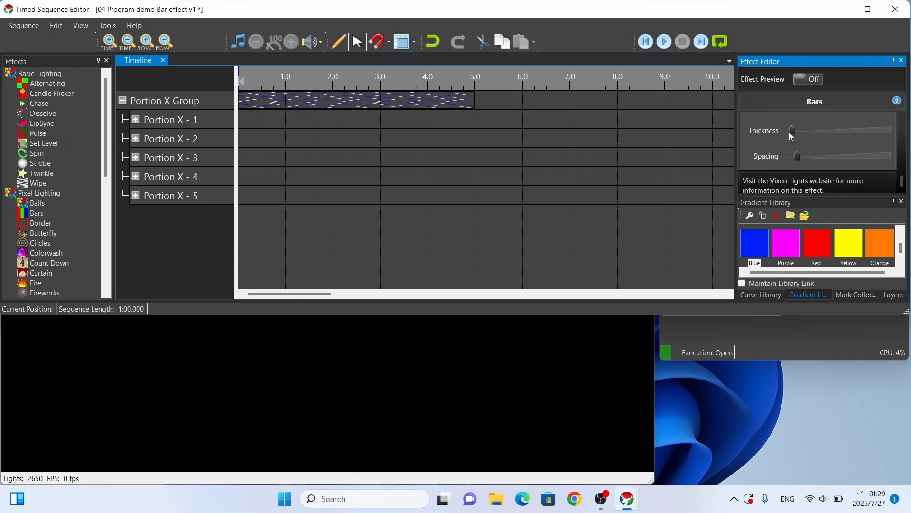
Raise the zig zag Thickness to about mid-range and preview the effect
key(space)
key(space)
drag(791, 130, 839, 138)
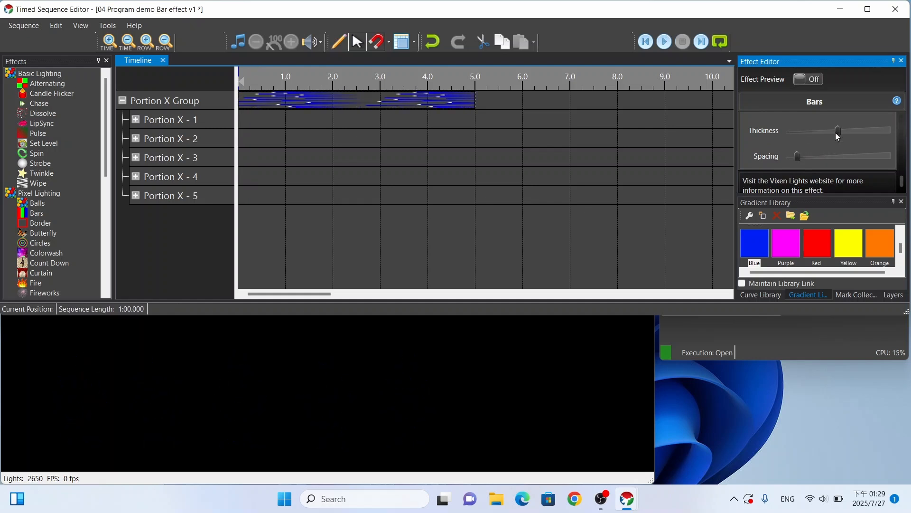
key(space)
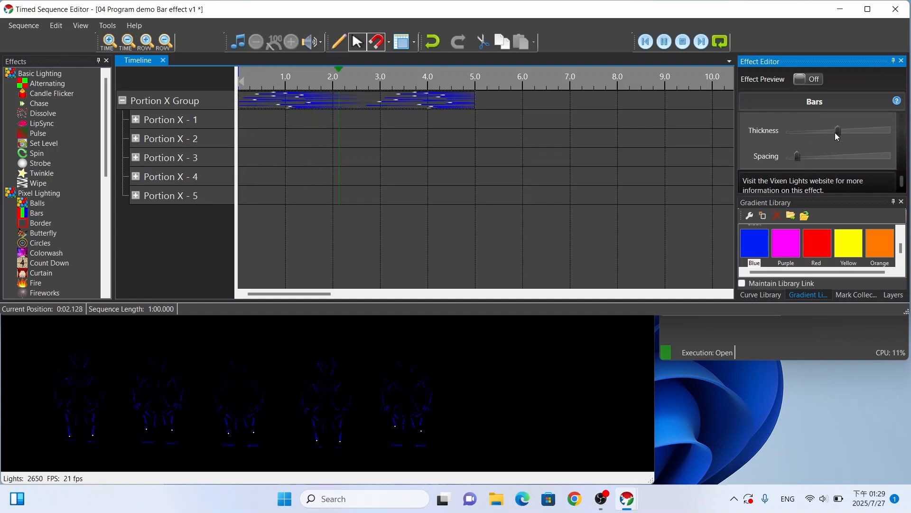
key(space)
Lower the zig zag Thickness to about a fifth of its range and preview the effect
drag(839, 137, 809, 133)
key(space)
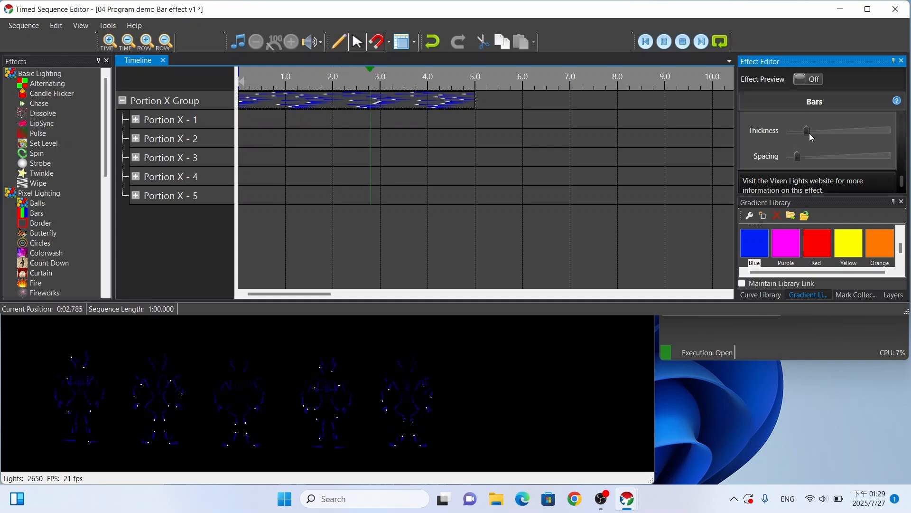
key(space)
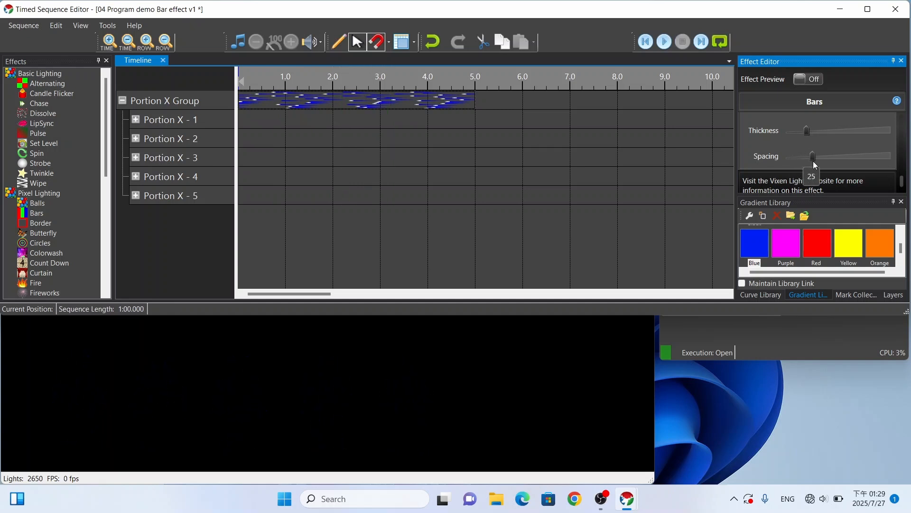
Increase the zig zag Spacing to about a fifth of its range and reduce the Thickness further, previewing each change
mouse_move(819, 163)
mouse_down()
mouse_move(829, 167)
mouse_move(810, 166)
mouse_up()
key(space)
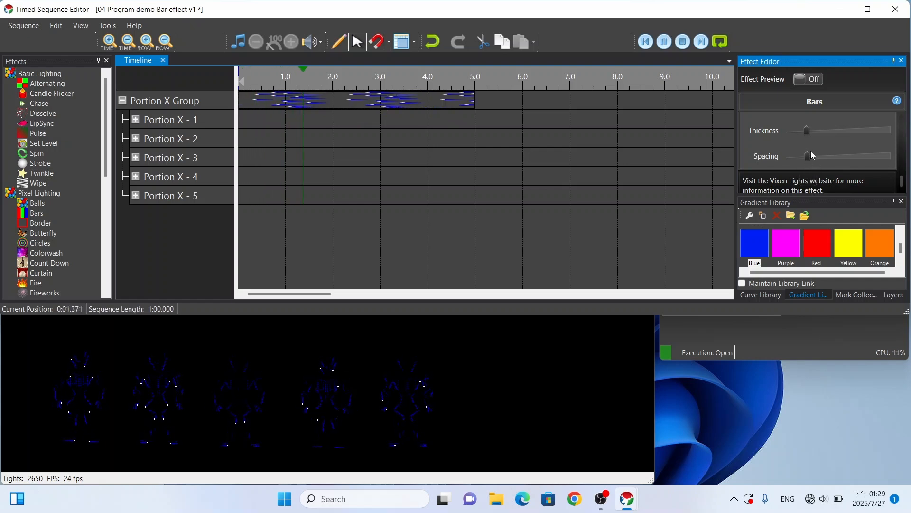
key(space)
drag(808, 130, 797, 129)
key(space)
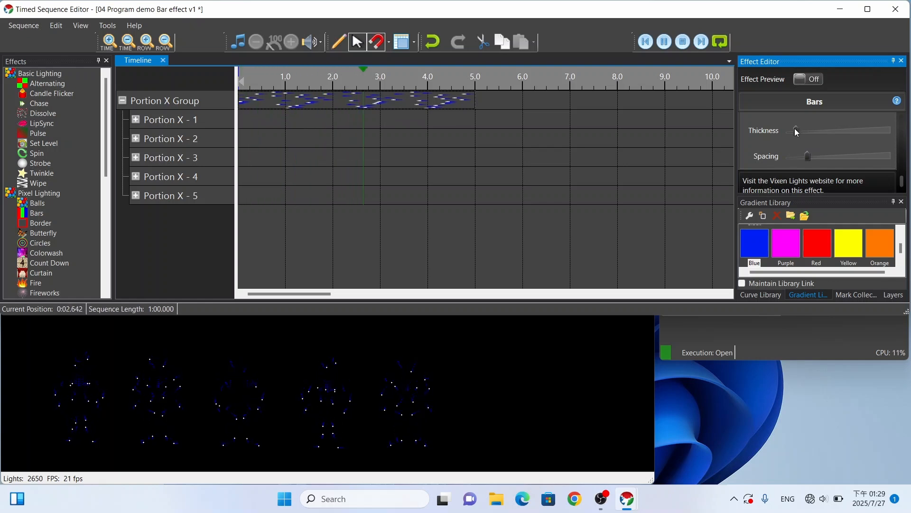
Turn off Highlight and 3D on the zig zag bars
drag(909, 190, 909, 133)
scroll(835, 166, down, 2)
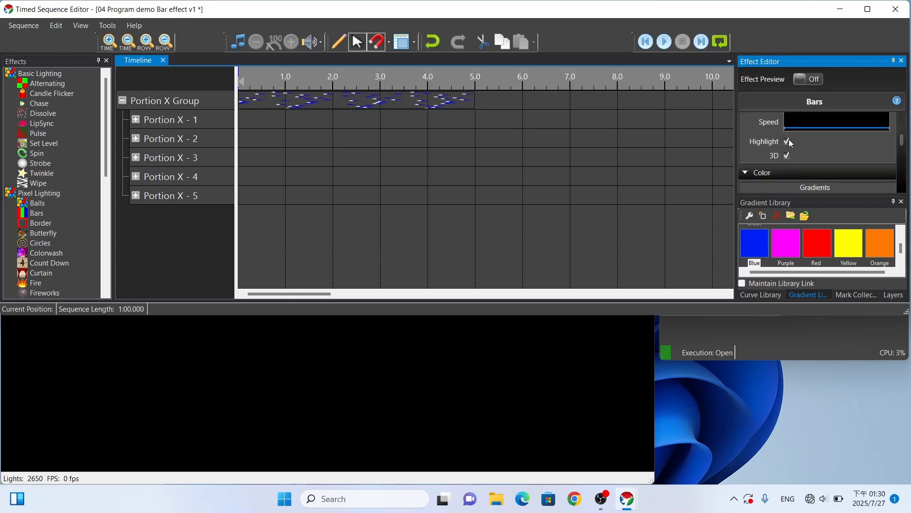
scroll(827, 153, up, 2)
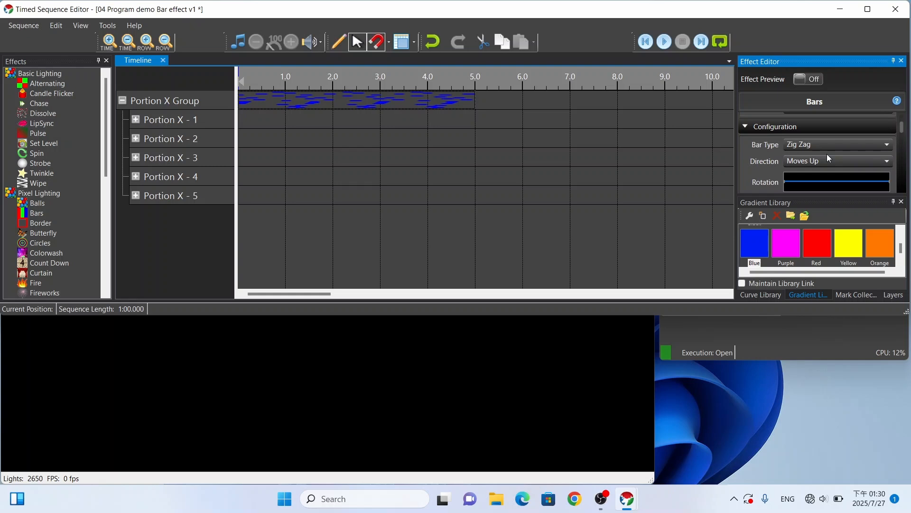
scroll(825, 155, up, 1)
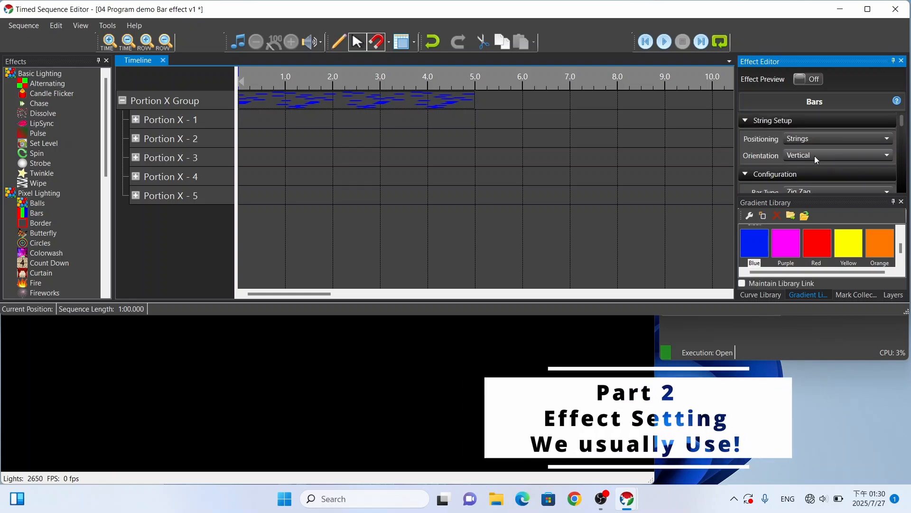
Copy the Bars effect and paste it later on the Portion X Group row, starting at about 5.8 s
right_click(415, 95)
click(453, 170)
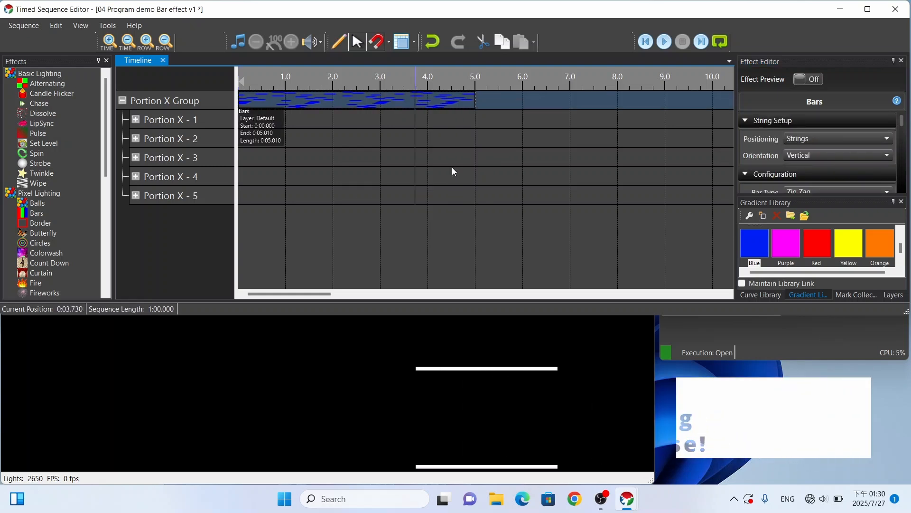
right_click(527, 118)
click(562, 187)
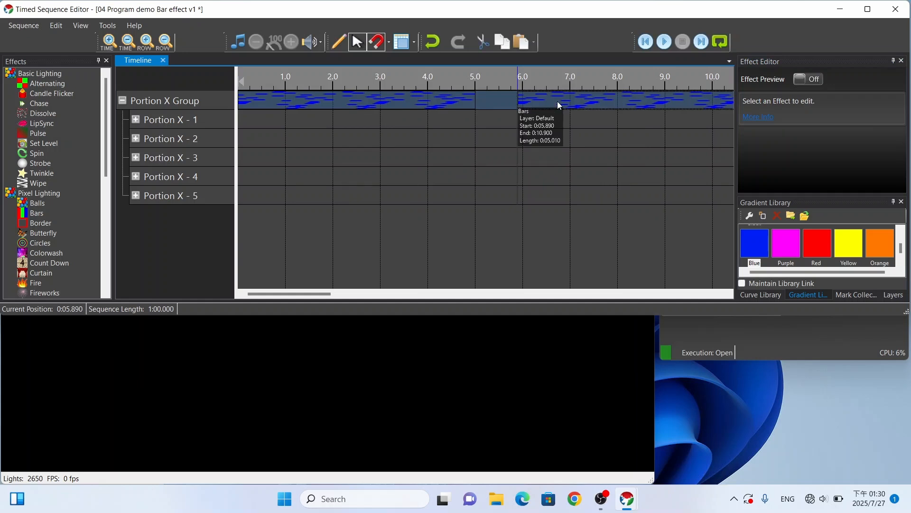
drag(557, 101, 553, 101)
Set the pasted Bars effect's Positioning to Locations and its Bar Type to Flat
click(834, 138)
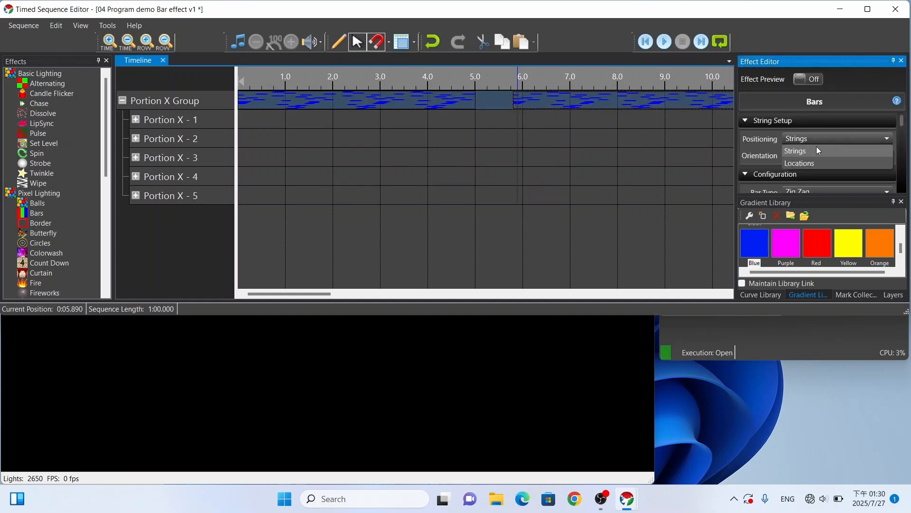
click(817, 163)
click(819, 172)
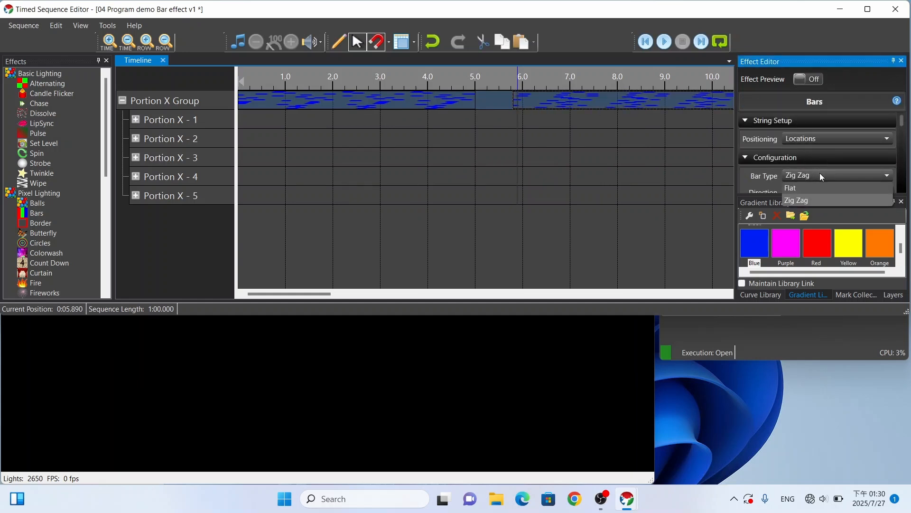
click(817, 188)
Apply the Red and Yellow library gradients to the pasted effect's bars and preview it from about 5.8 s
scroll(783, 173, down, 1)
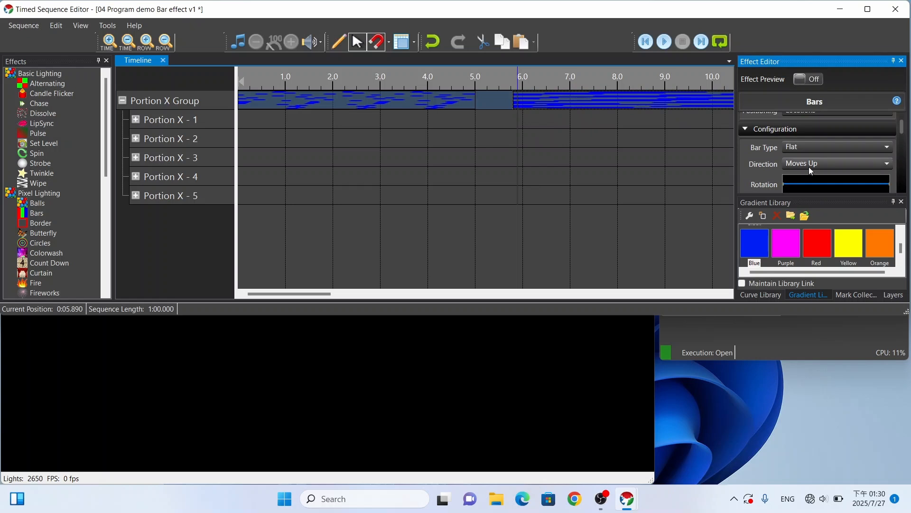
scroll(798, 174, down, 1)
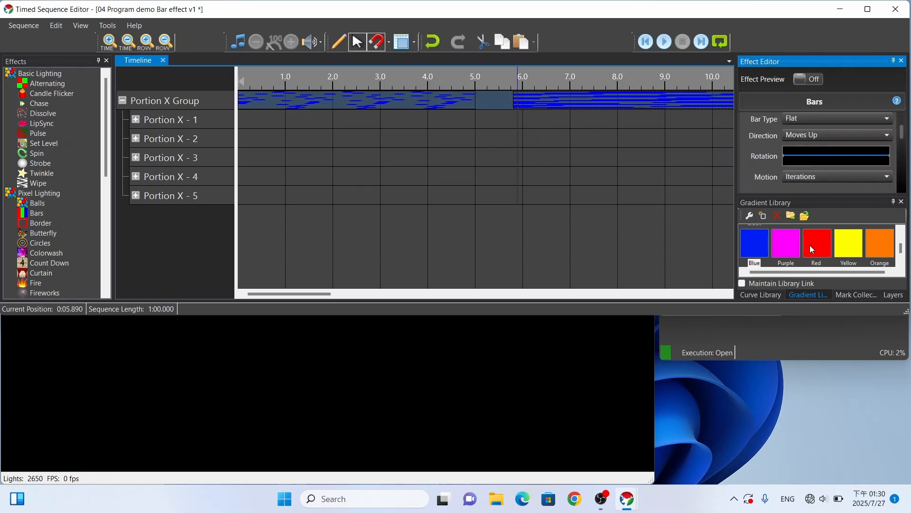
scroll(839, 180, down, 2)
drag(818, 245, 823, 171)
scroll(848, 146, down, 2)
drag(839, 229, 840, 149)
drag(309, 295, 322, 295)
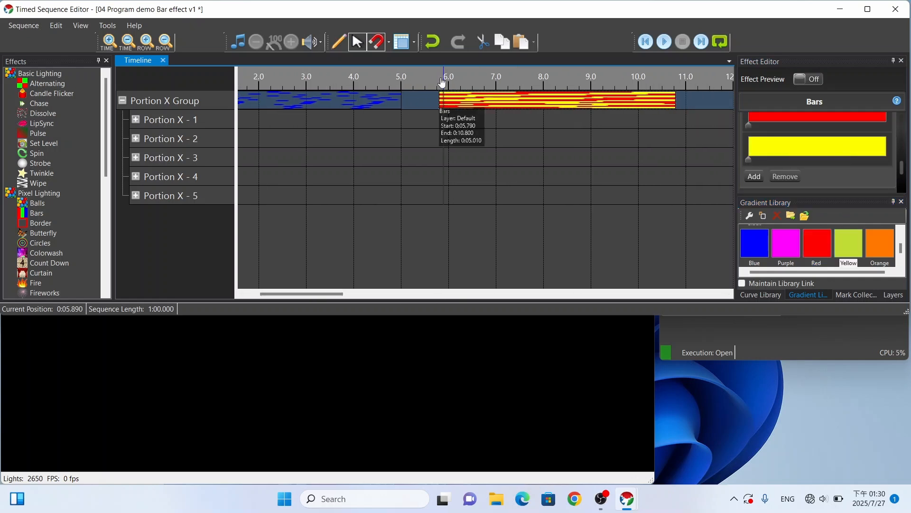
click(441, 83)
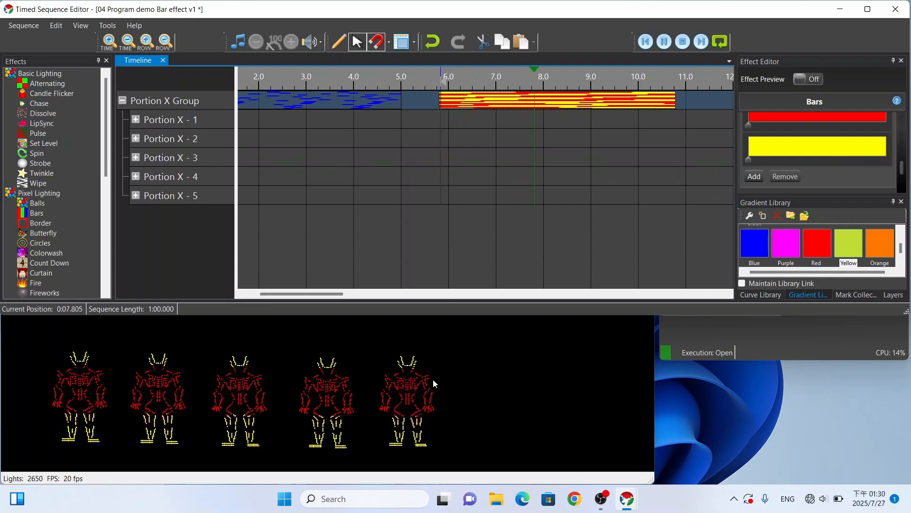
key(space)
Set the Motion of the red and yellow bars to Speed
scroll(839, 171, up, 1)
scroll(839, 166, up, 5)
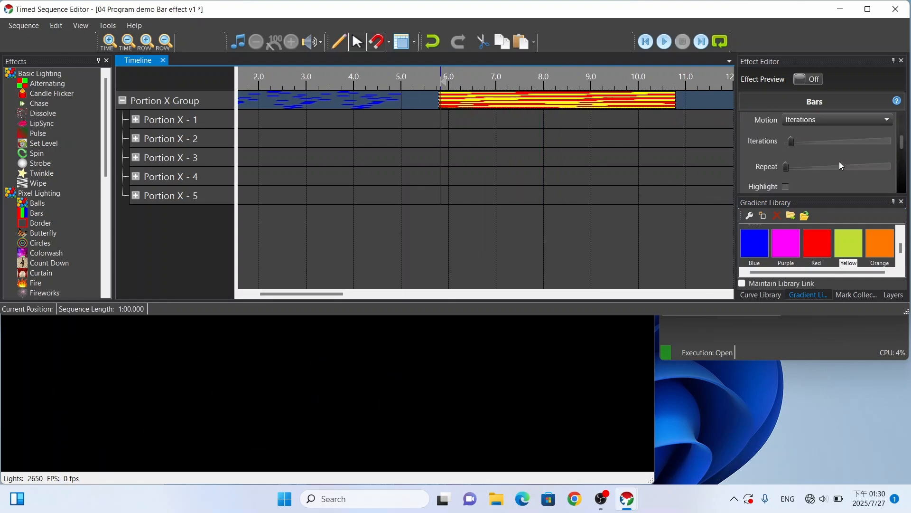
click(839, 176)
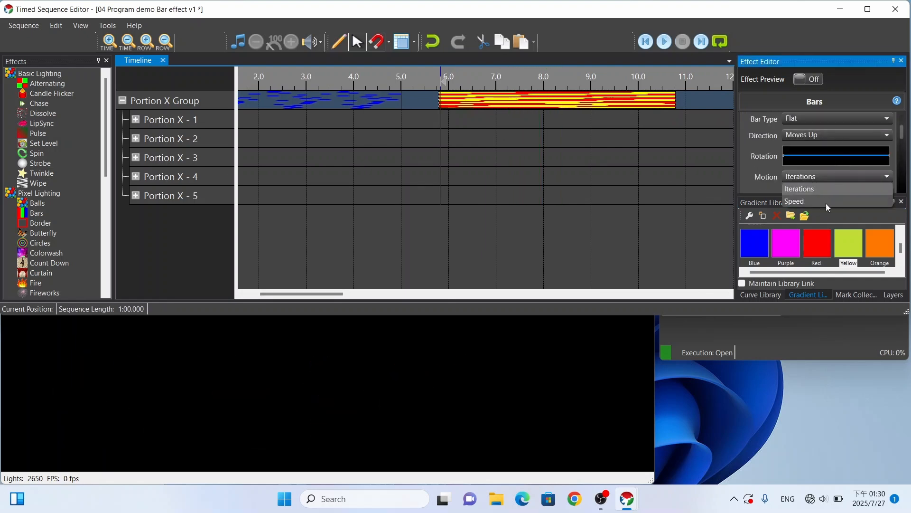
click(827, 202)
scroll(773, 184, down, 3)
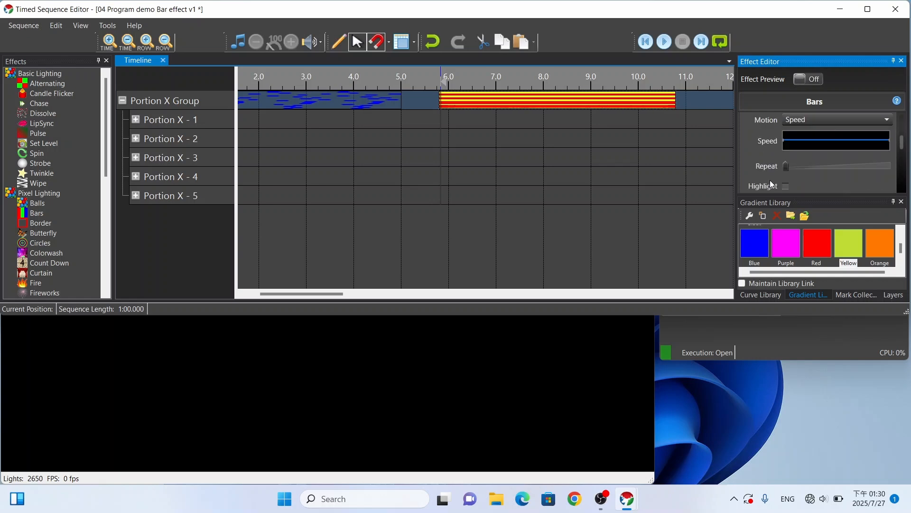
Add points at about 30, 50 and 70 to the Speed curve and raise the whole curve to about 55
click(806, 148)
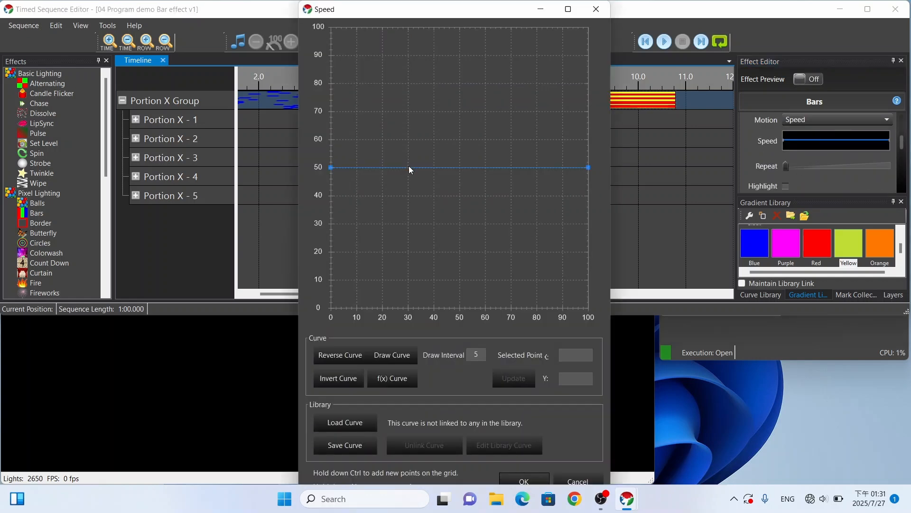
ctrl+click(409, 167)
ctrl+click(459, 166)
ctrl+click(510, 167)
drag(416, 167, 439, 151)
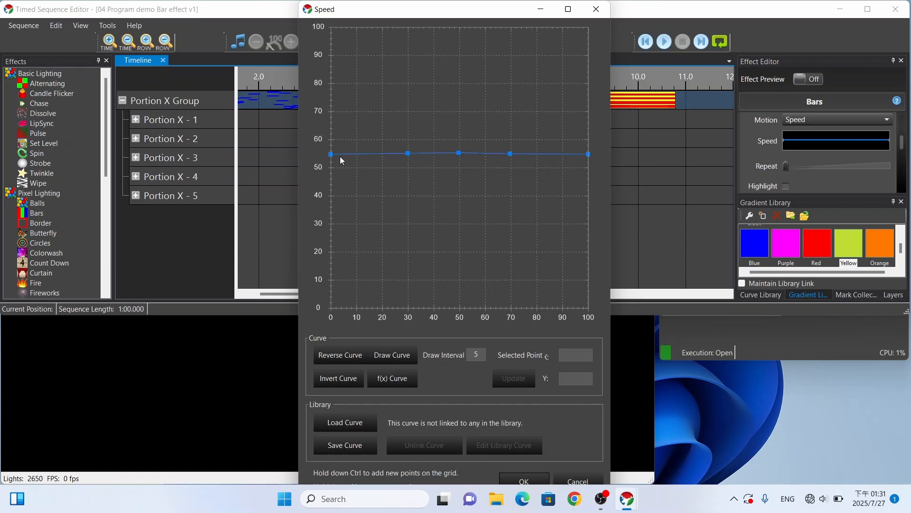
Shape the Speed curve to 90 between about 50 and 73, dropping to about 60 from 80 onward, and preview from 6 s
drag(457, 153, 456, 80)
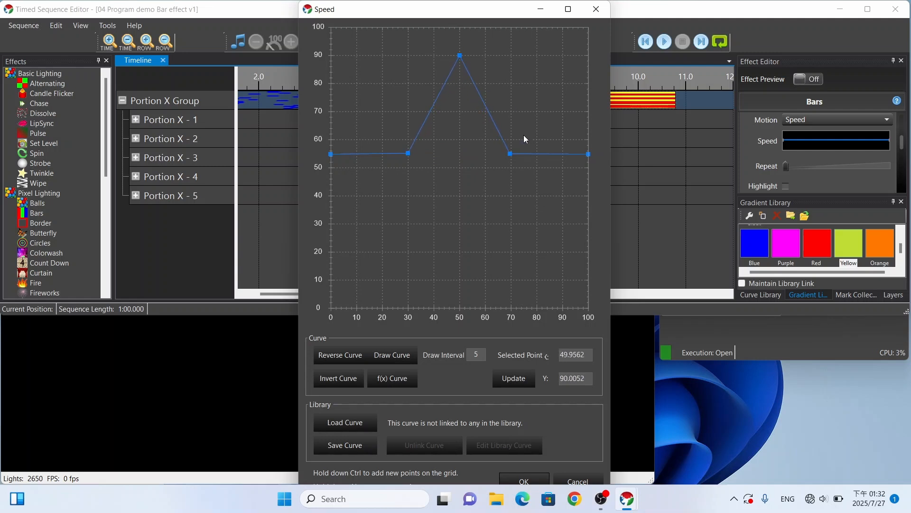
drag(510, 152, 522, 52)
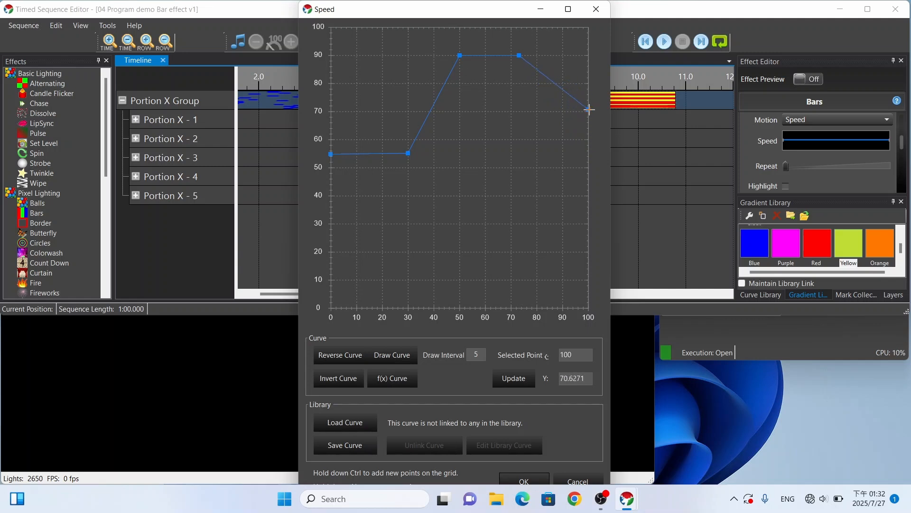
drag(589, 140, 539, 140)
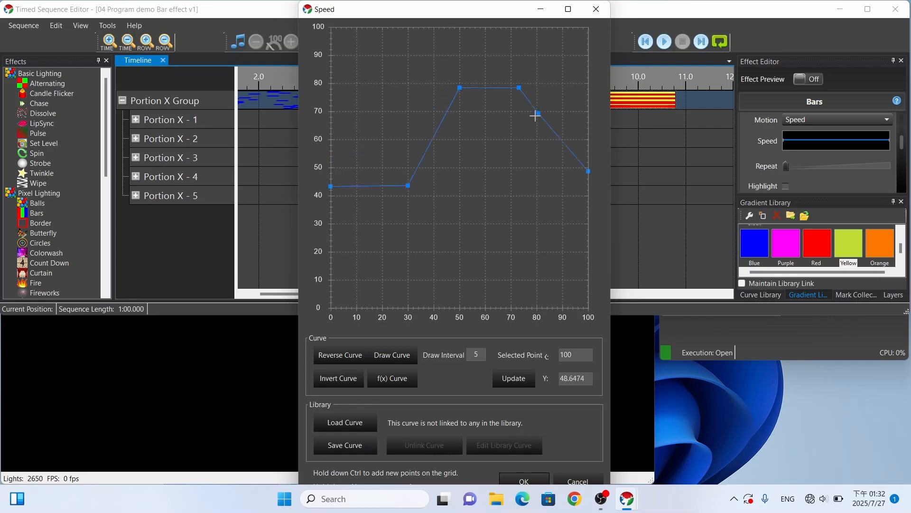
drag(539, 80, 537, 143)
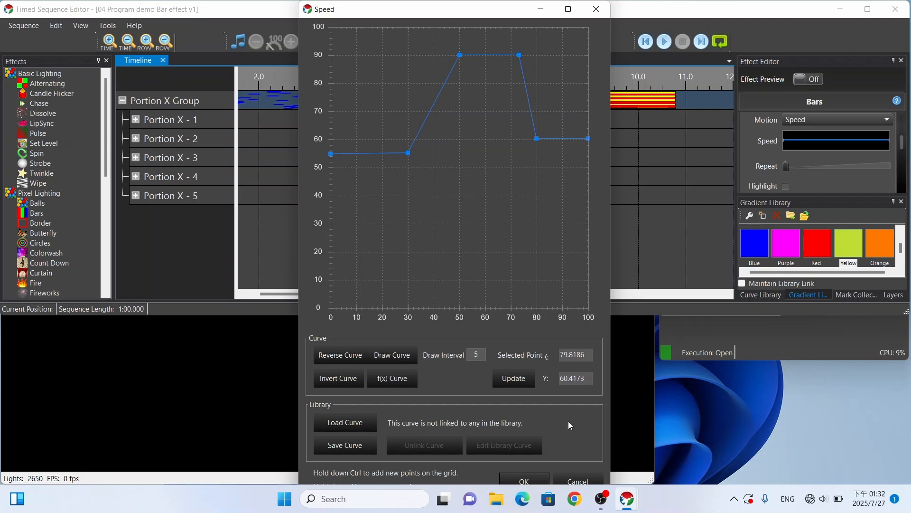
click(525, 480)
click(450, 80)
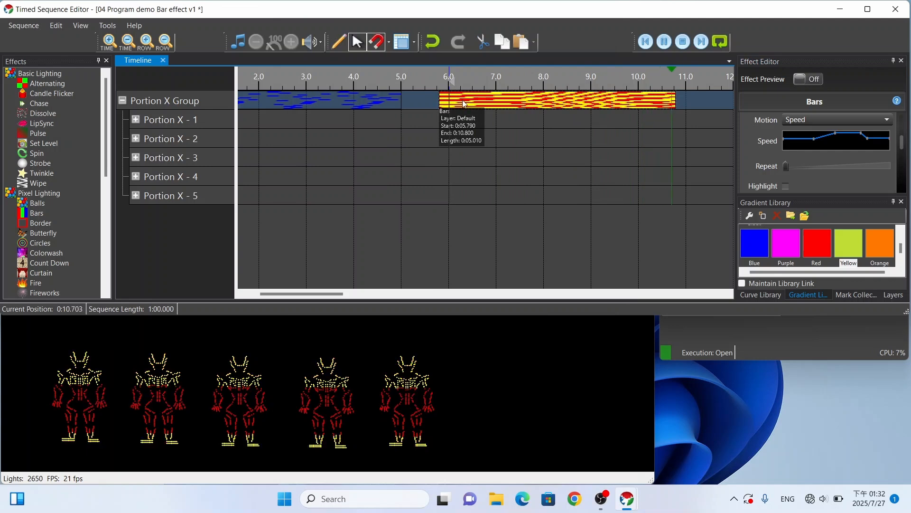
key(space)
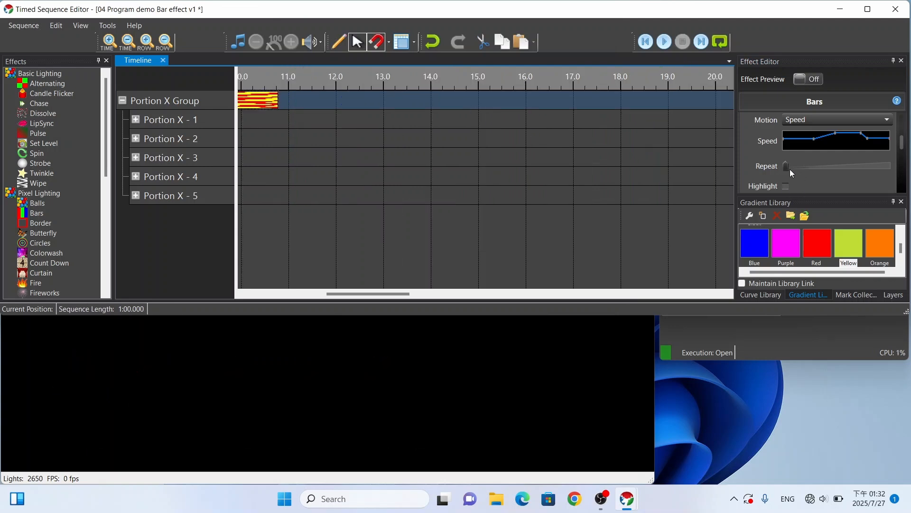
Raise the Repeat value of the red and yellow flat bars slightly and preview the effect from about 6 s
click(787, 165)
drag(375, 294, 336, 294)
click(284, 78)
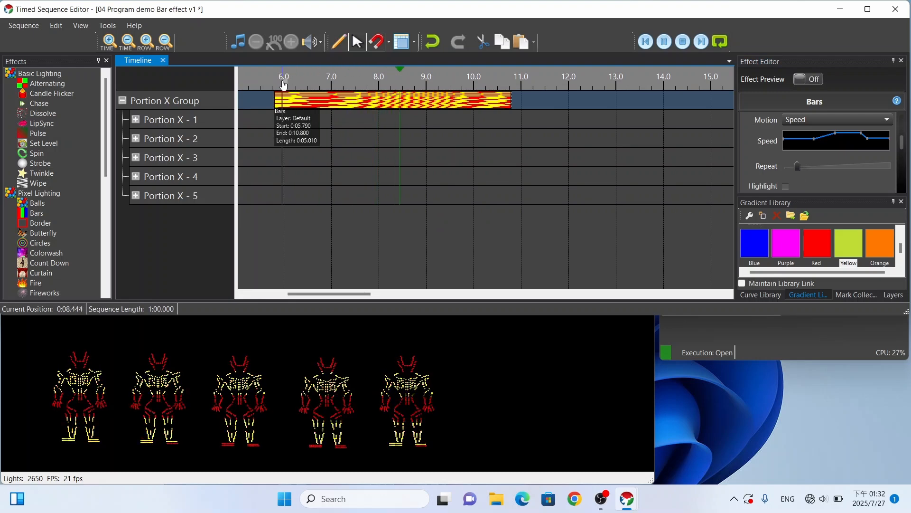
key(space)
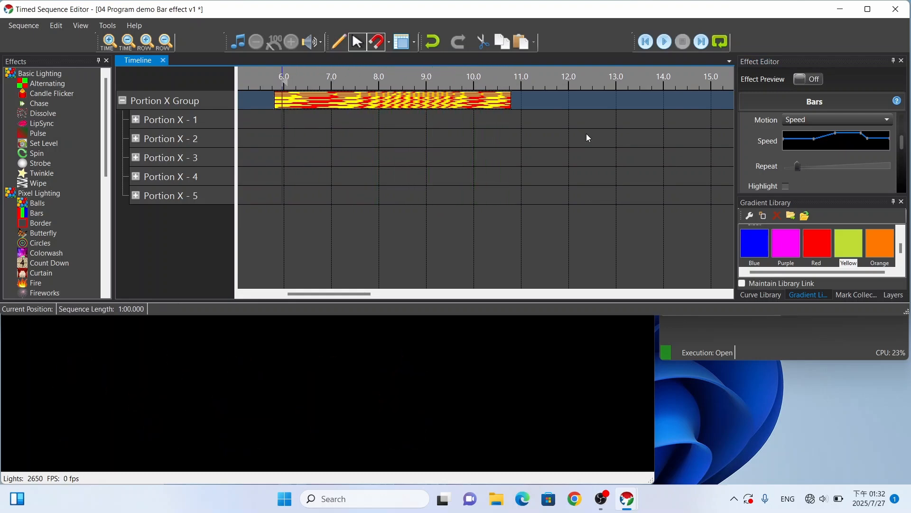
Copy the red and yellow Bars effect and place the copy in the Portion X Group row, starting at about 11.3 s
scroll(820, 153, down, 5)
scroll(825, 162, up, 10)
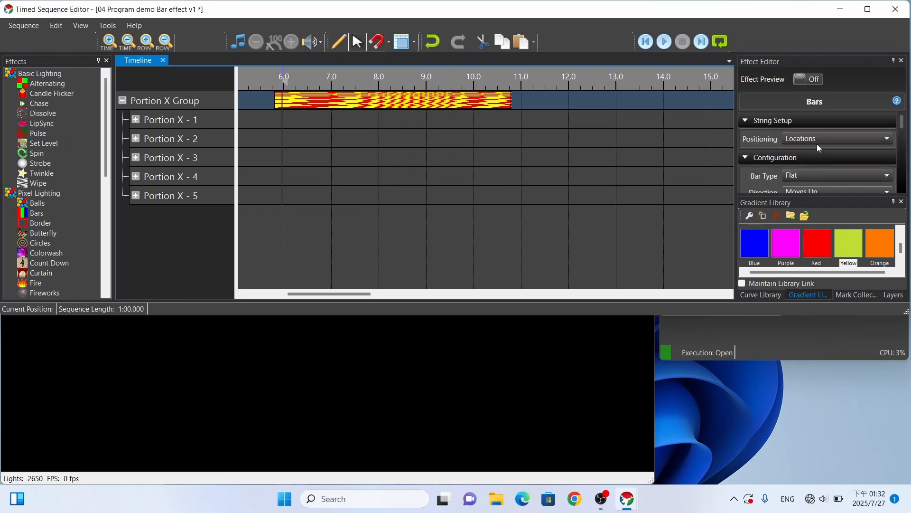
right_click(477, 100)
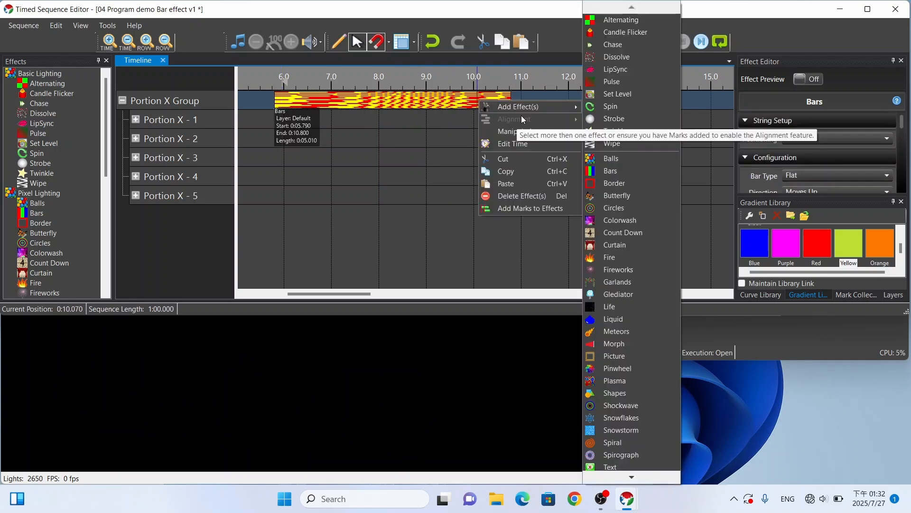
click(433, 98)
right_click(488, 112)
click(426, 100)
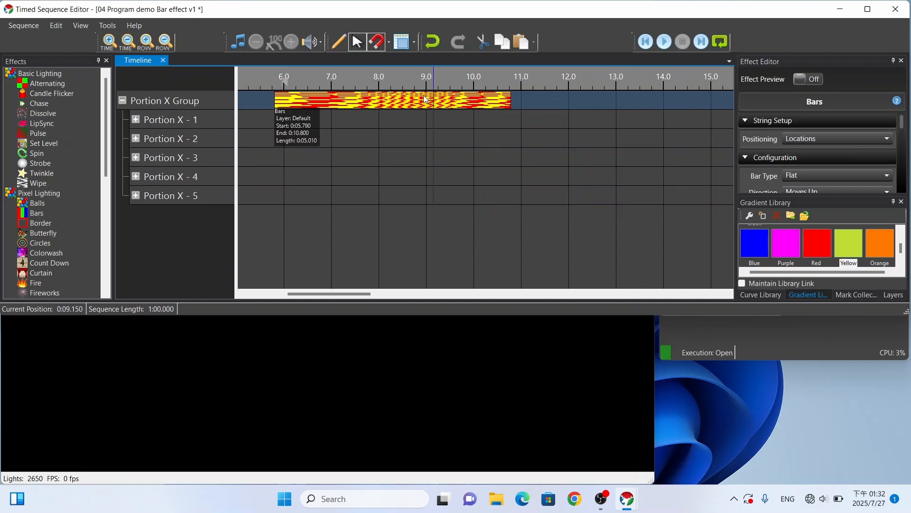
right_click(428, 101)
click(448, 173)
right_click(550, 103)
click(584, 168)
drag(599, 99, 585, 101)
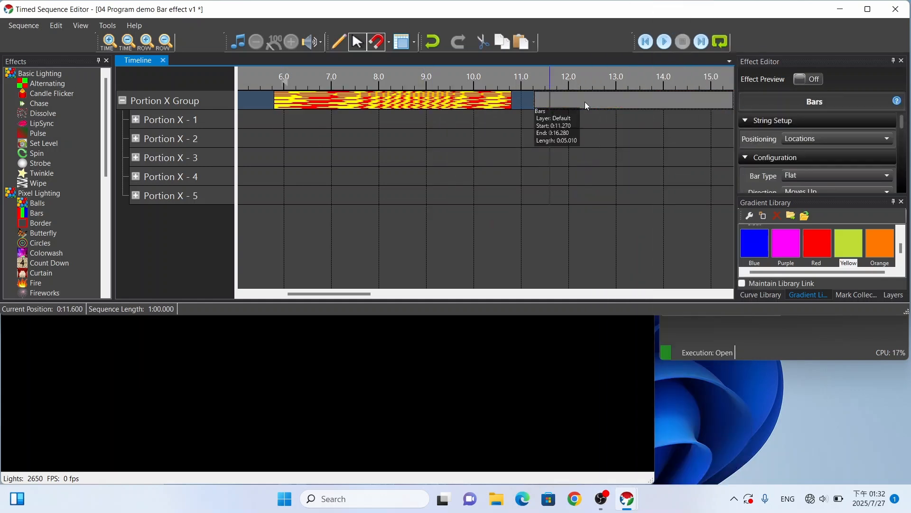
Set the copied effect's Positioning to Strings and its Bar Type to Zig Zag, and preview it from about 11.7 s
click(807, 143)
click(806, 151)
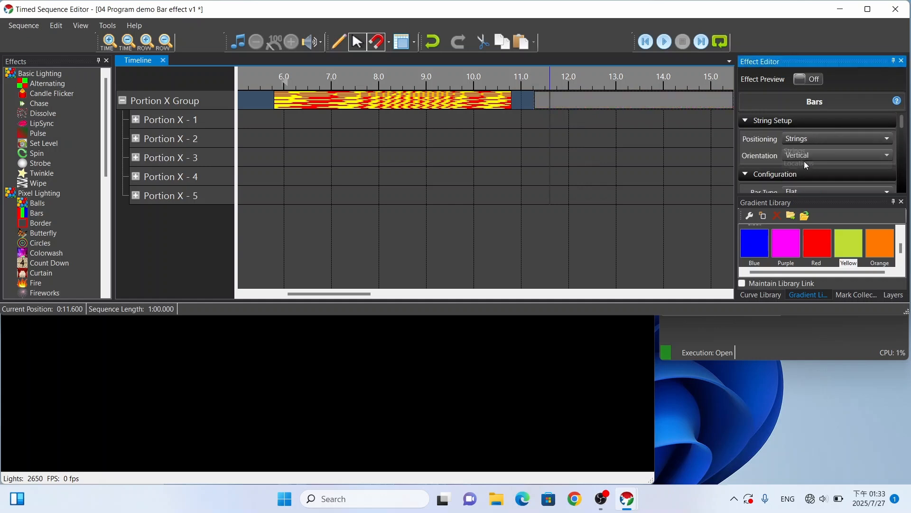
scroll(788, 172, down, 1)
click(787, 170)
click(795, 187)
scroll(762, 188, down, 1)
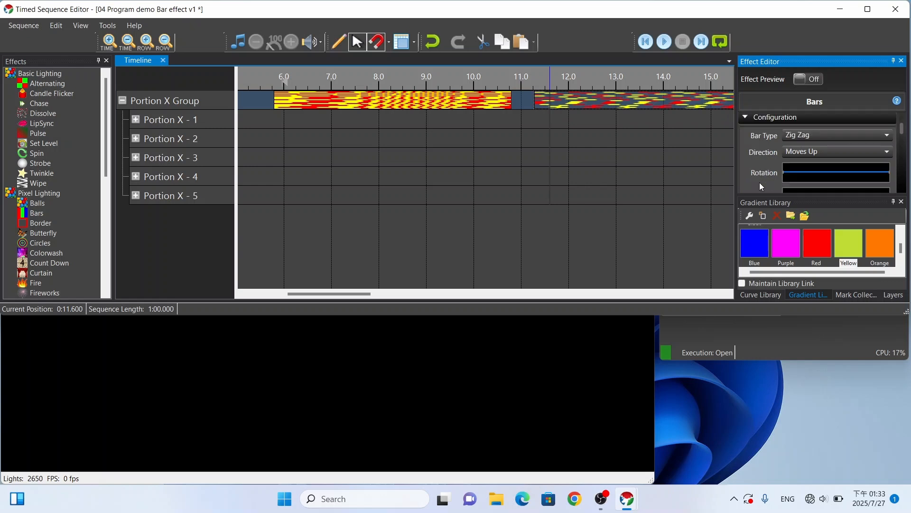
click(555, 81)
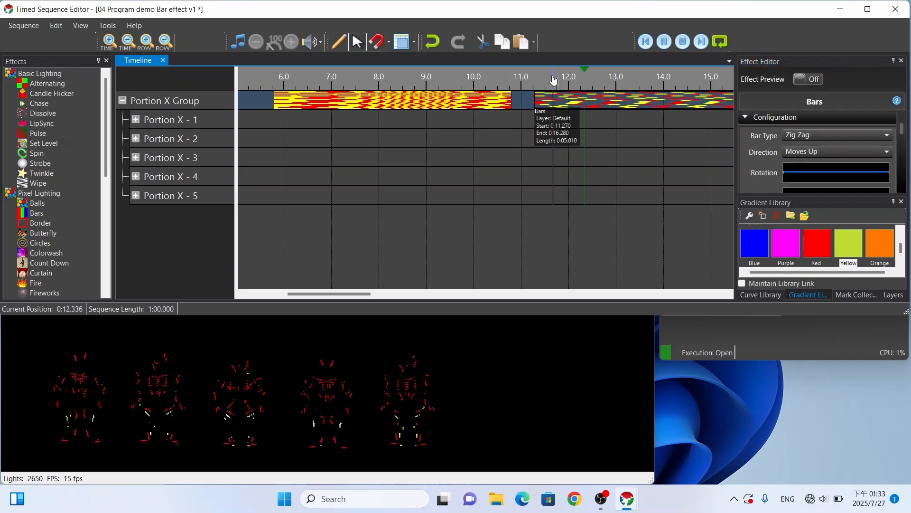
key(space)
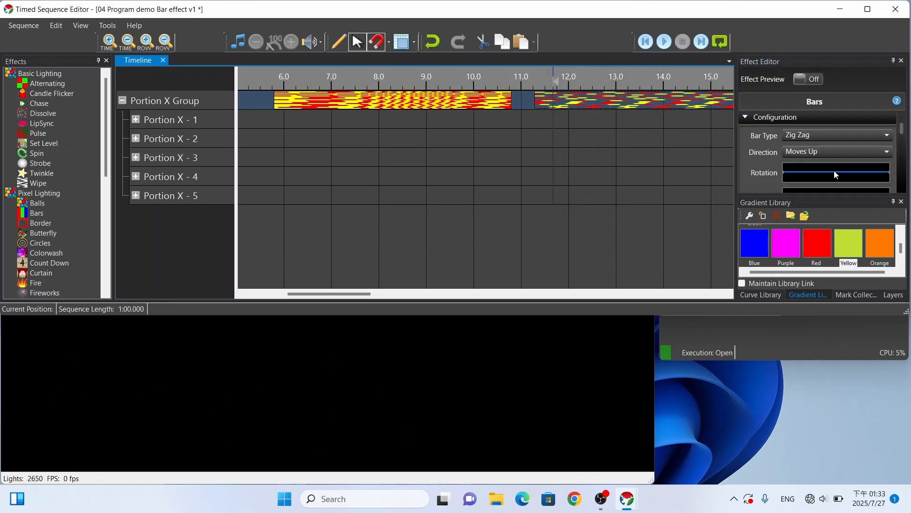
Turn on 3D for the zig zag bars and lower their flat Speed curve slightly
scroll(829, 166, down, 1)
scroll(825, 172, down, 1)
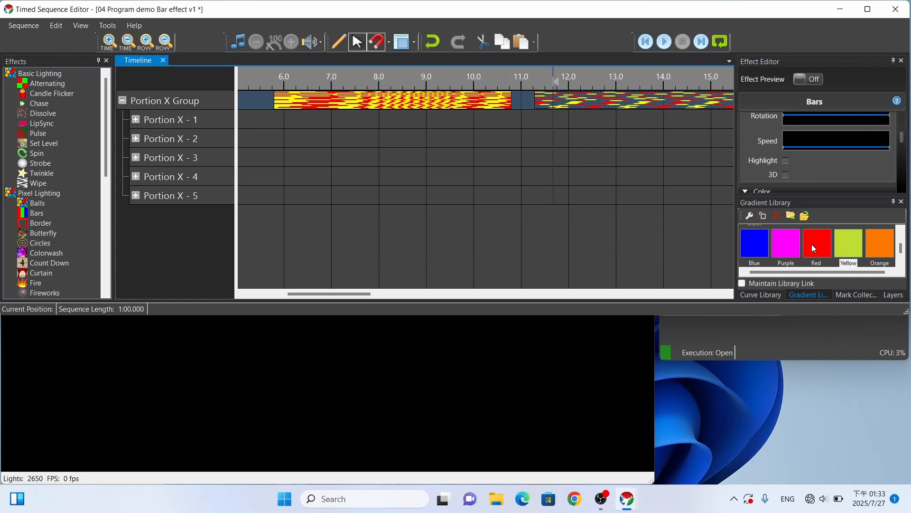
click(787, 175)
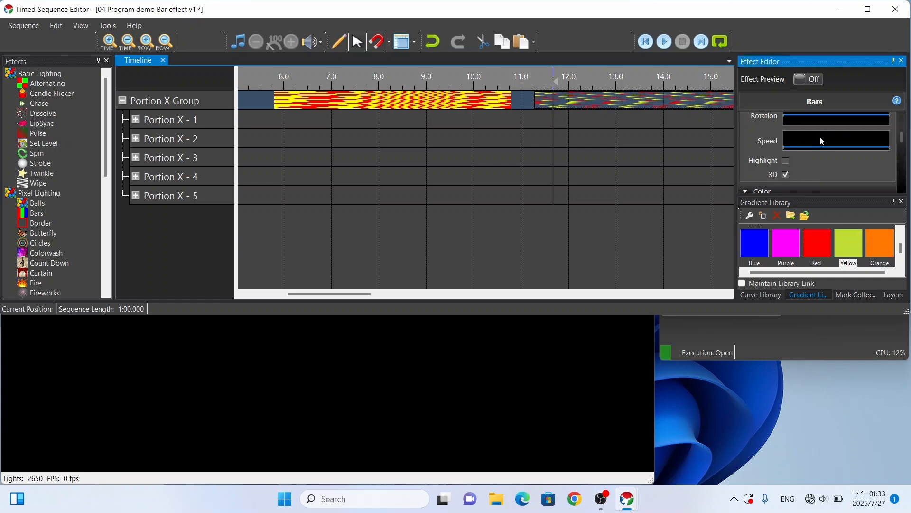
scroll(819, 138, up, 1)
click(823, 166)
drag(453, 280, 454, 290)
click(524, 480)
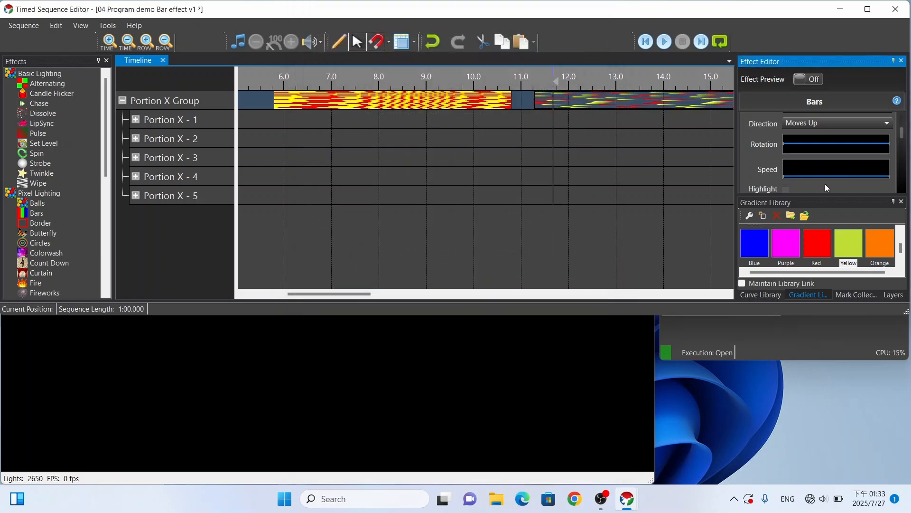
Set the zig zag bars' Thickness to 20 and preview the effect from about 11.8 s
scroll(824, 185, down, 3)
scroll(821, 190, down, 5)
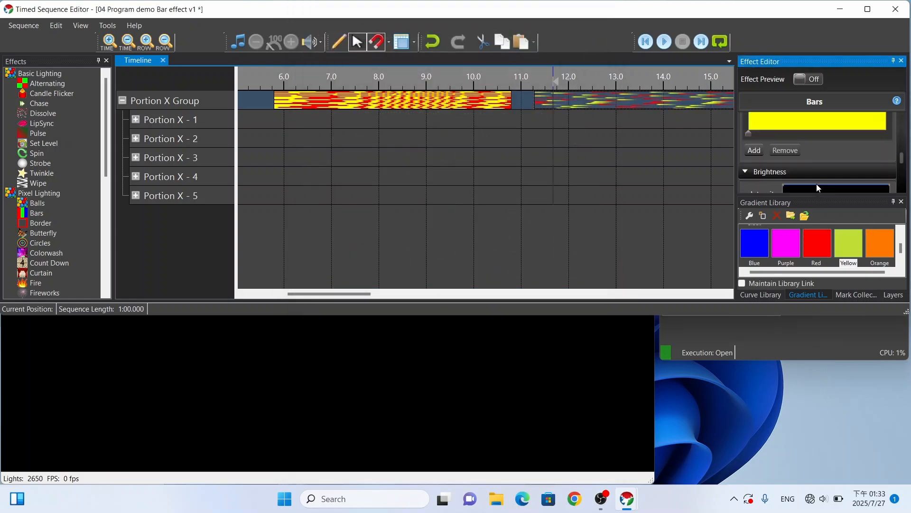
scroll(815, 189, down, 1)
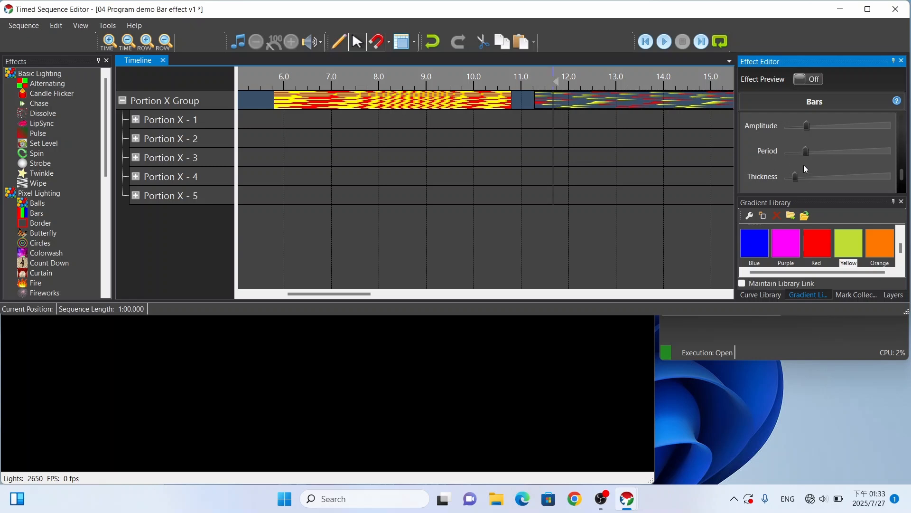
scroll(807, 169, down, 1)
scroll(813, 144, up, 2)
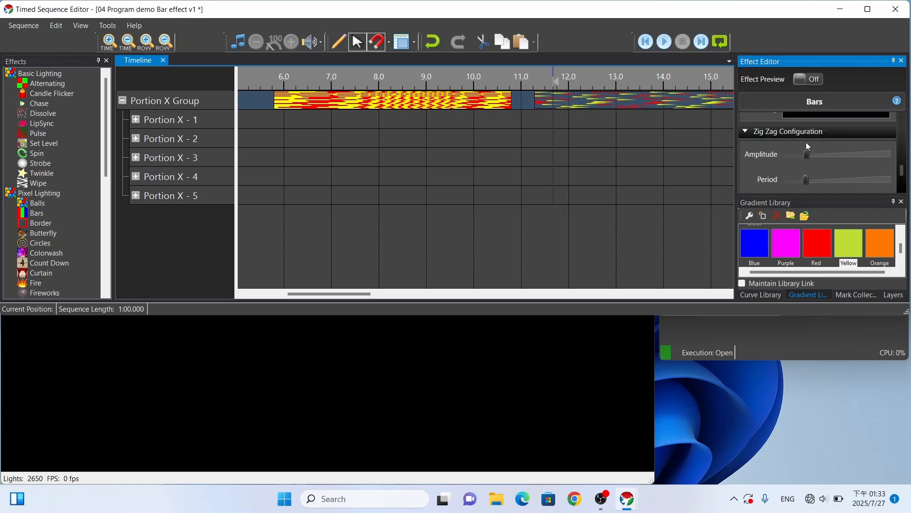
scroll(788, 142, down, 2)
drag(796, 146, 805, 149)
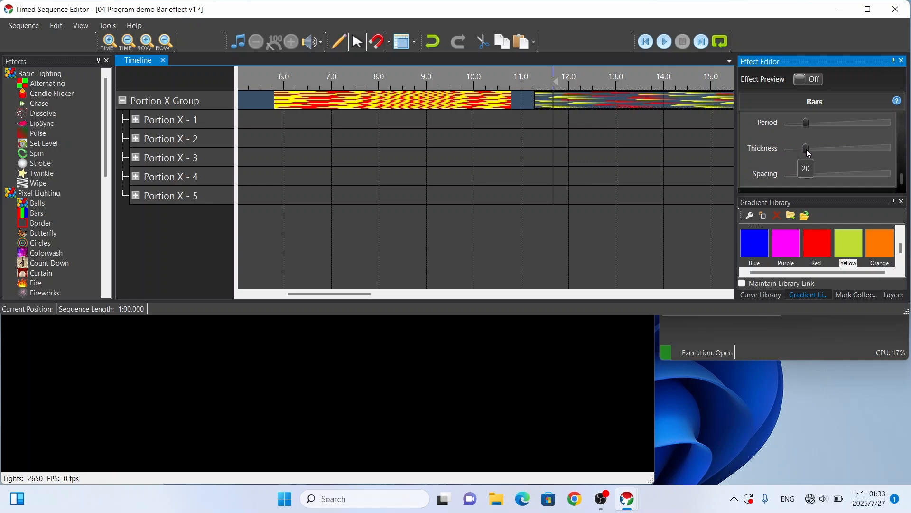
click(558, 83)
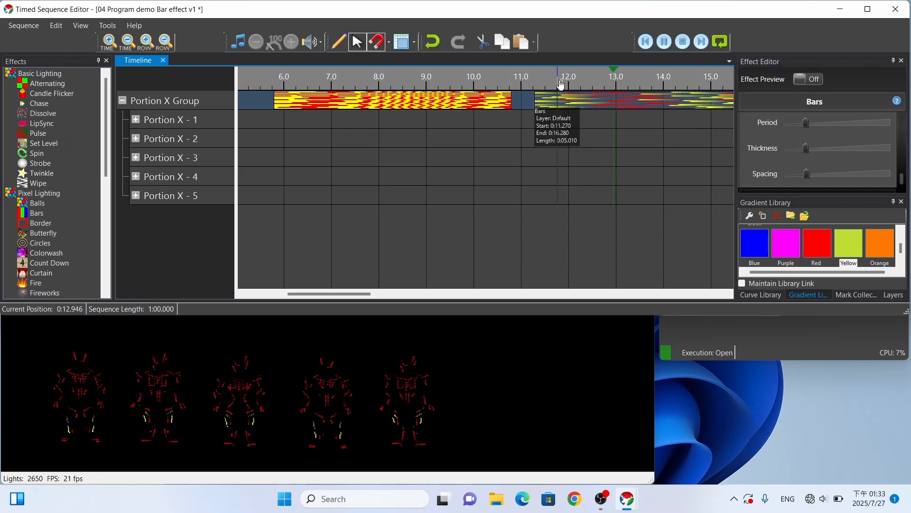
key(space)
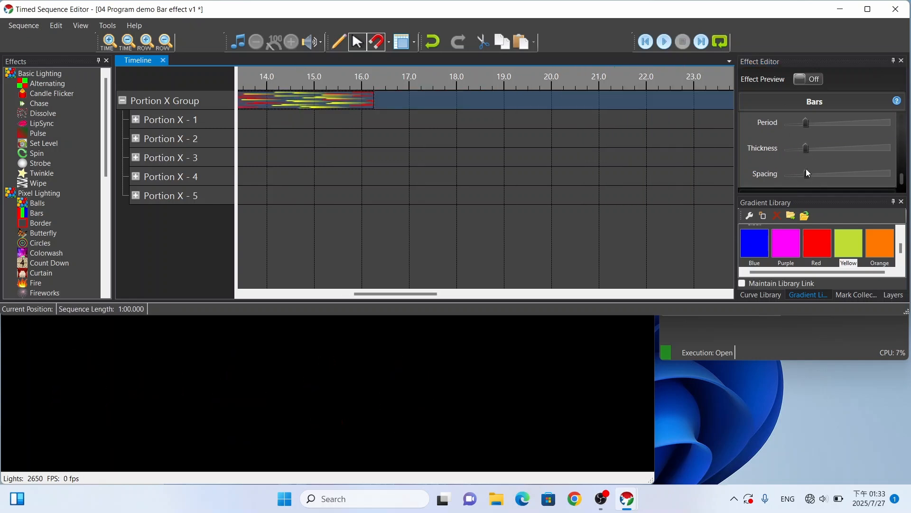
Reduce the Thickness and Spacing of the zig zag bars moderately and preview the effect
drag(806, 148, 796, 175)
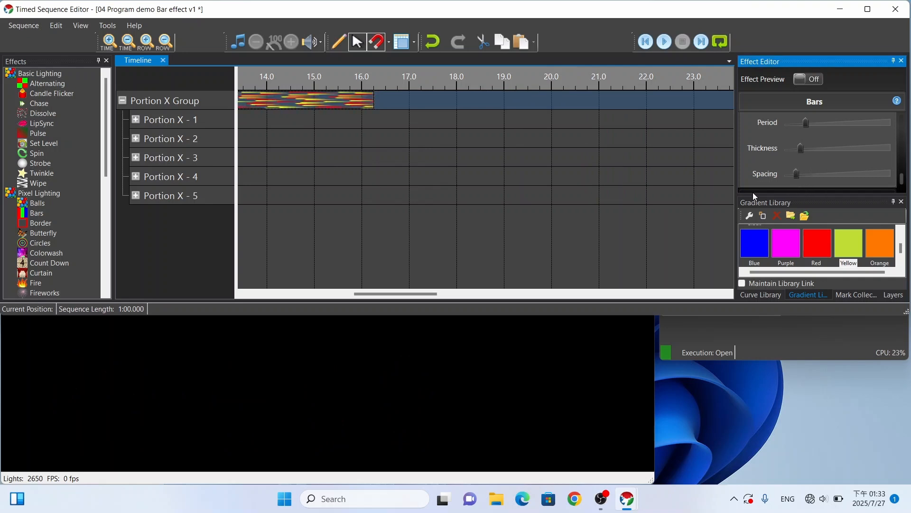
key(space)
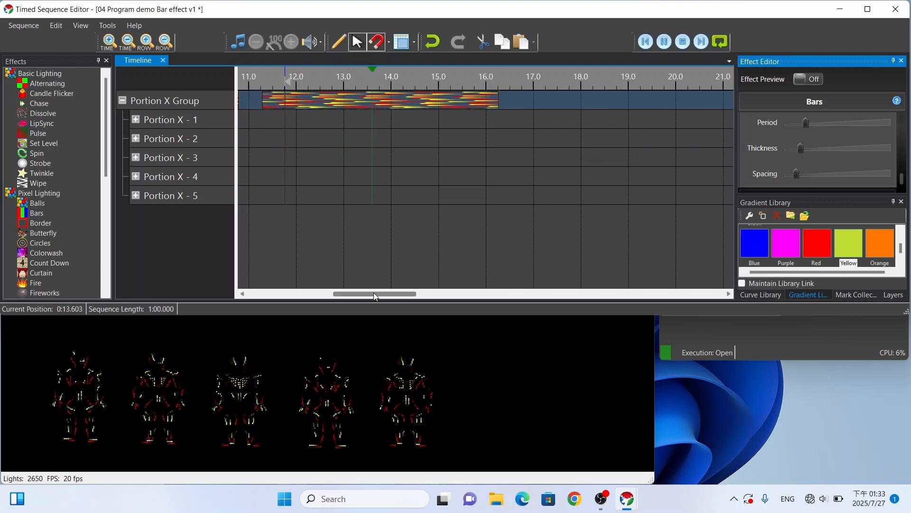
key(space)
right_click(397, 98)
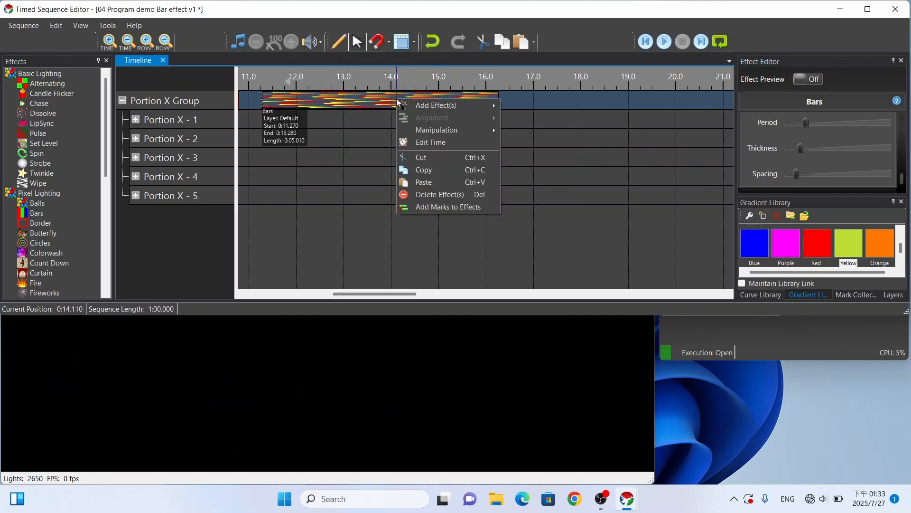
click(352, 102)
Replace the zig zag bars' red with the Blue gradient and yellow with Light Blue, and preview from about 11.3 s
scroll(850, 169, down, 2)
scroll(813, 151, up, 5)
scroll(822, 158, up, 3)
drag(763, 235, 785, 164)
scroll(784, 190, down, 1)
scroll(803, 241, up, 4)
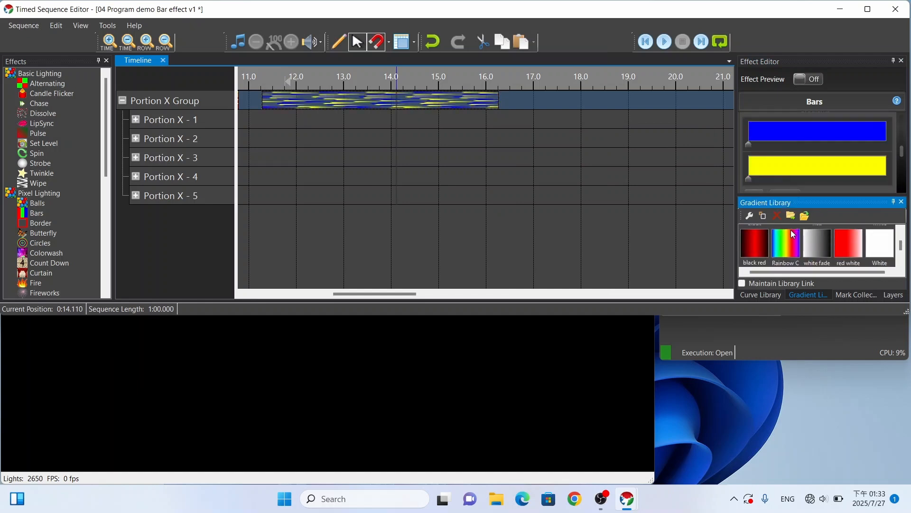
drag(765, 244, 816, 166)
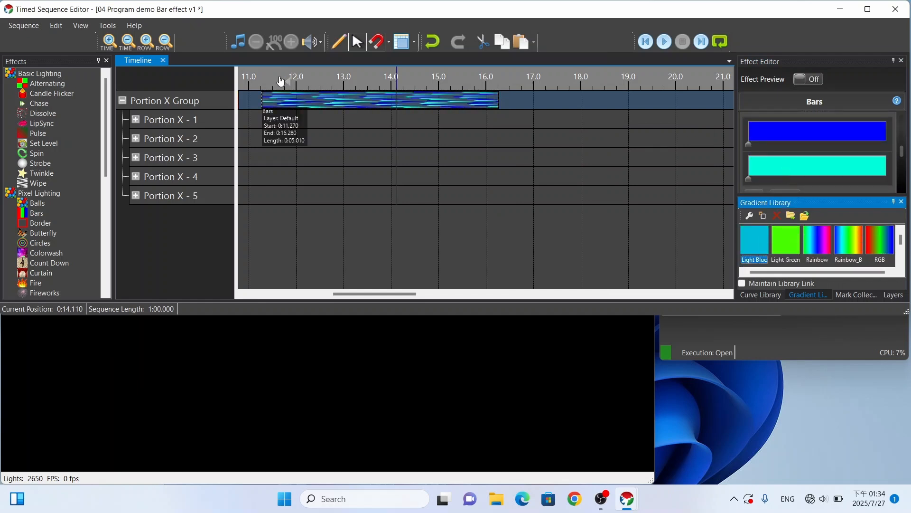
key(space)
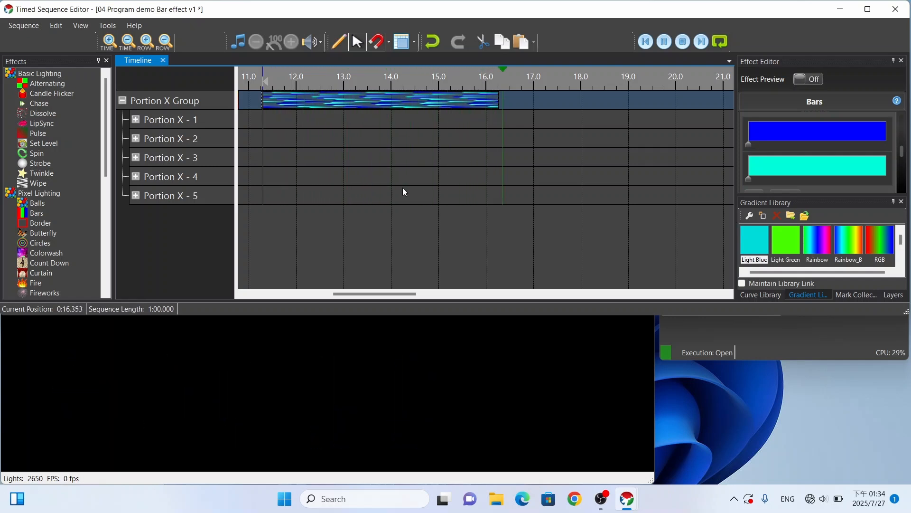
Play the sequence from the start through all three Bars effects, with all of them shown on the timeline
drag(906, 155, 909, 117)
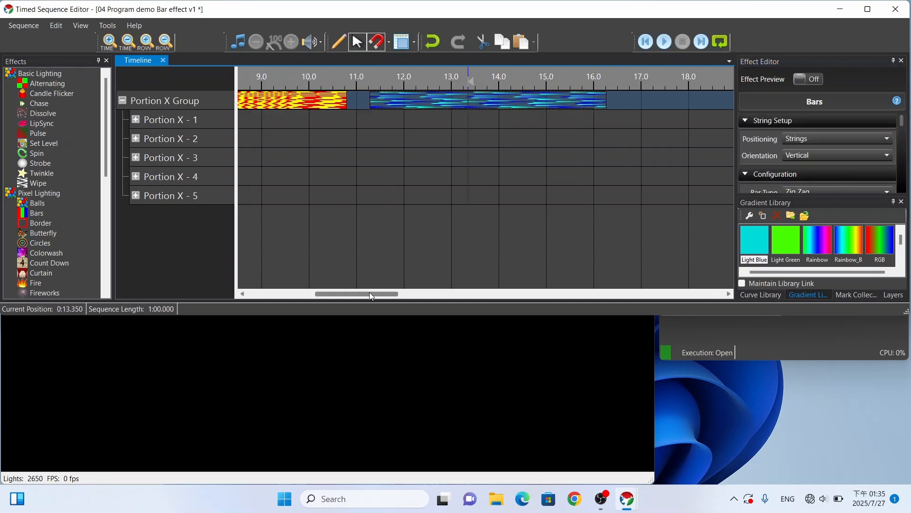
drag(369, 293, 241, 240)
scroll(250, 132, down, 5)
scroll(258, 156, down, 2)
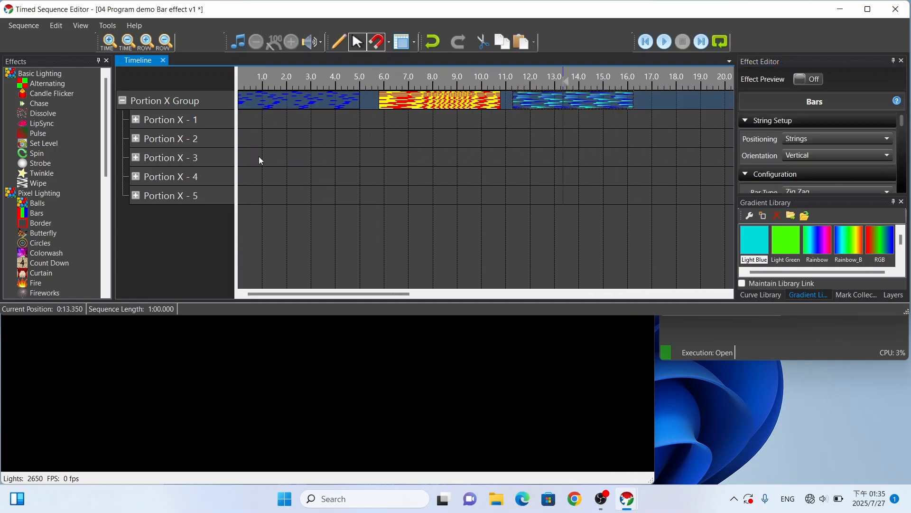
click(239, 86)
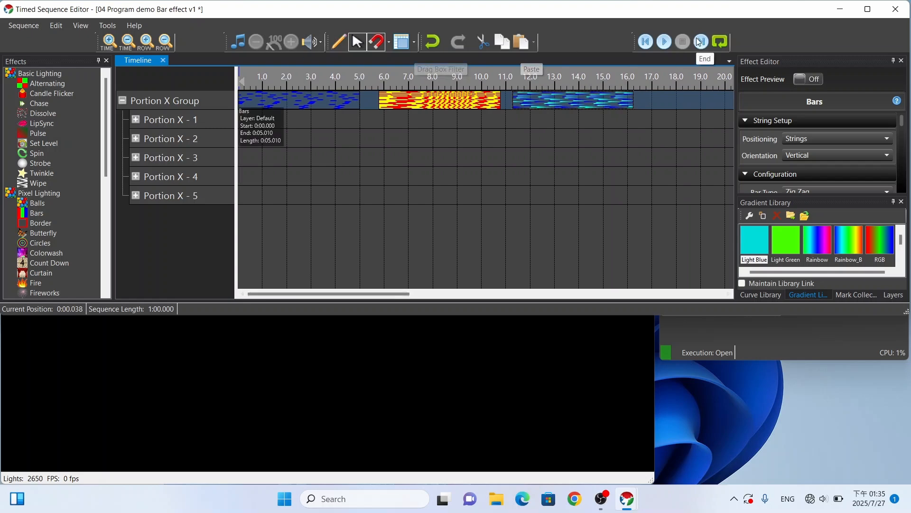
click(667, 42)
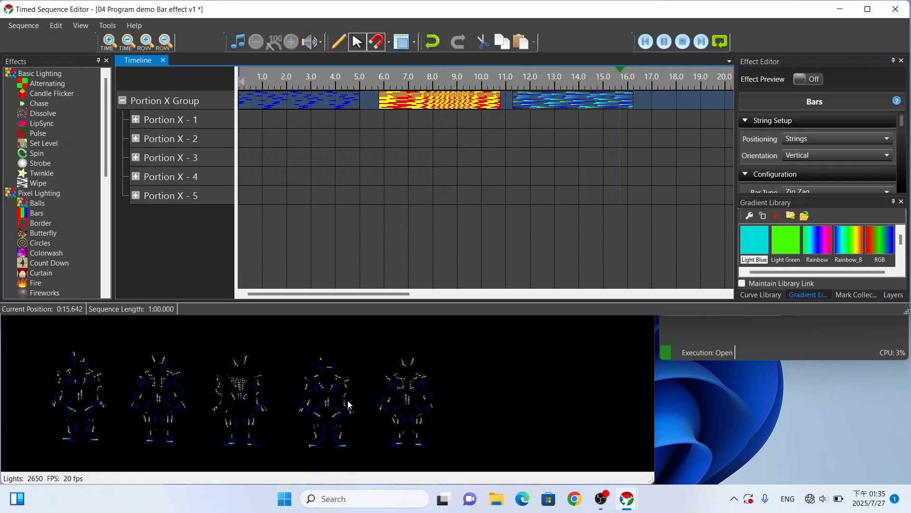
key(space)
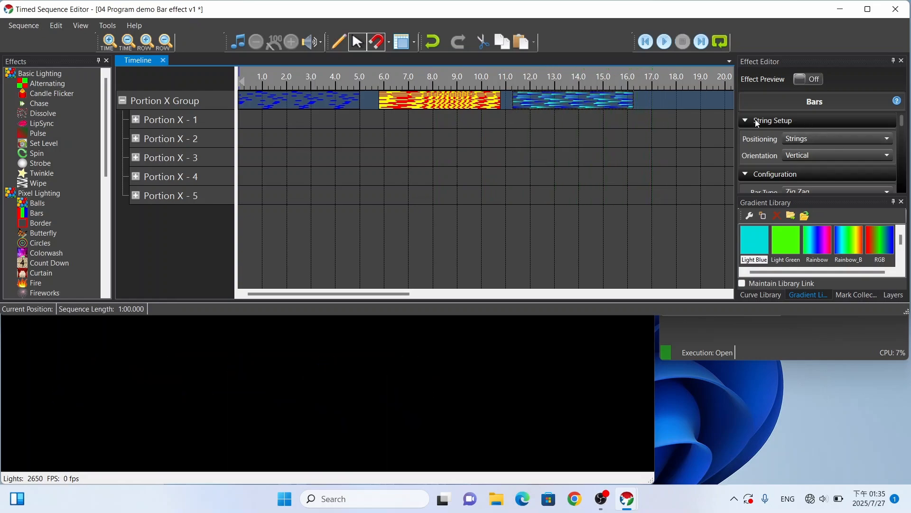